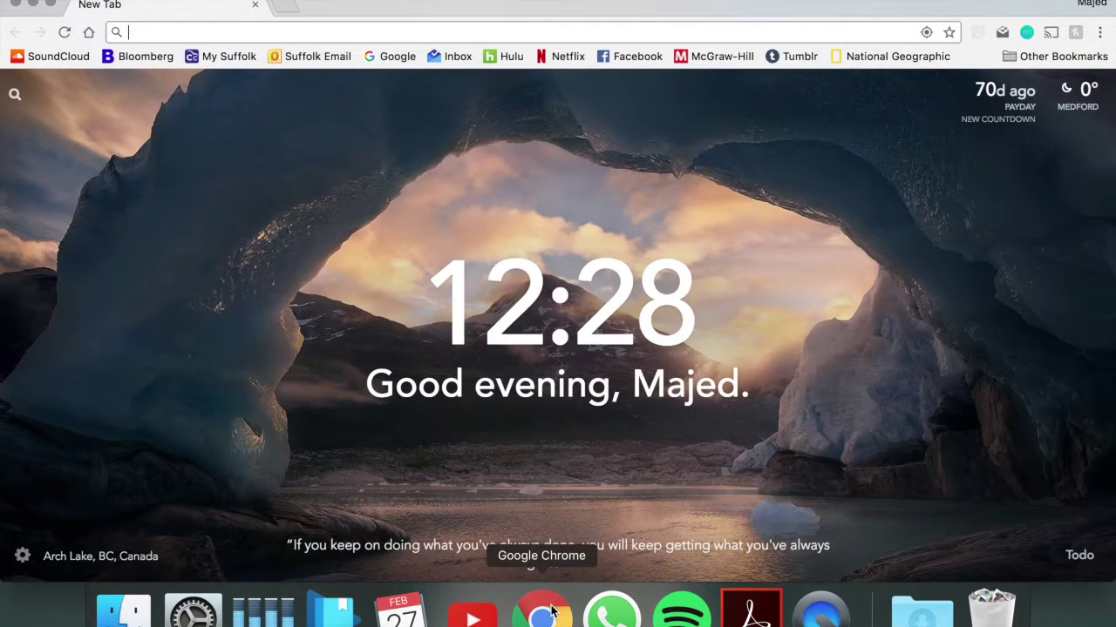
Start entering the address desktop.suffolk.edu in a new Chrome tab.
{"action": "type", "text": "desktop.suffolk.edu"}
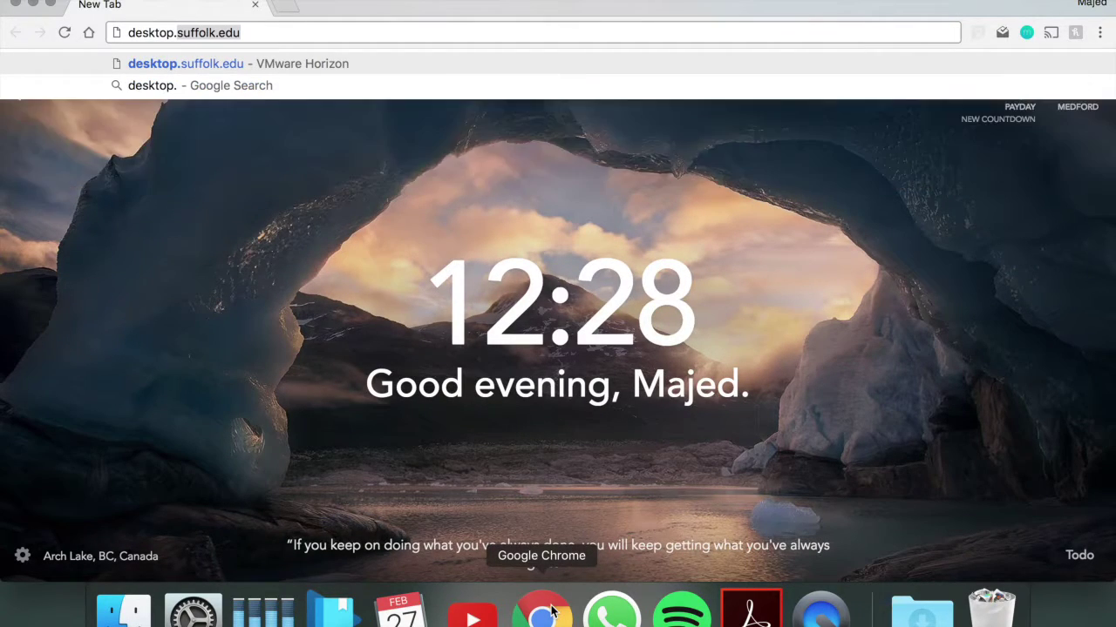
Load desktop.suffolk.edu, get the Horizon Client for Mac download, then minimise Chrome.
{"action": "key", "text": "Return"}
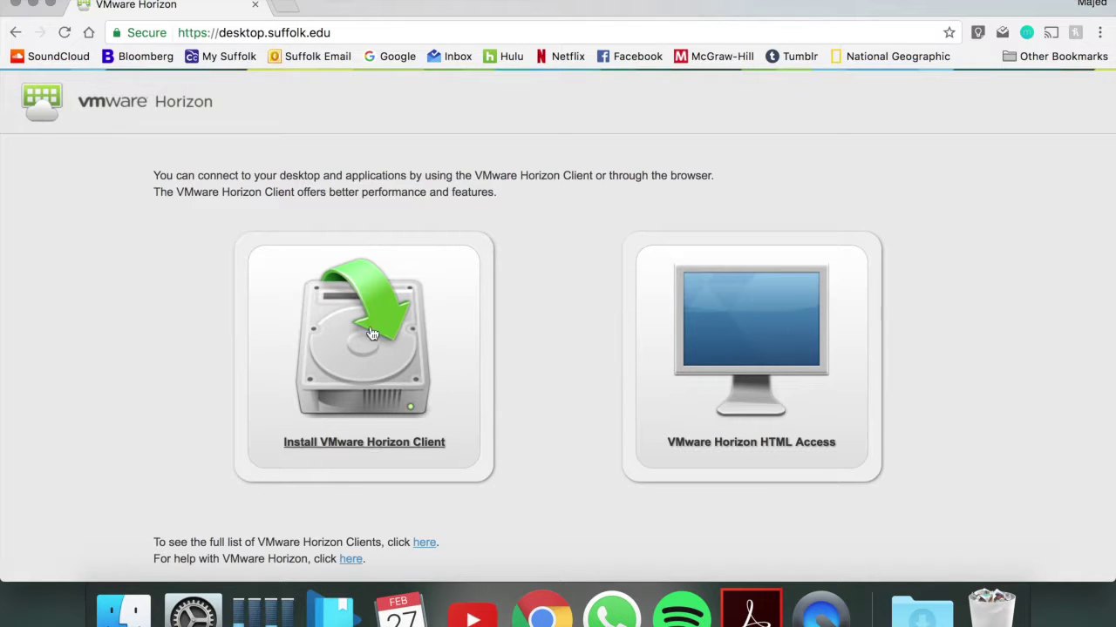
{"action": "left_click", "coordinate": [347, 312]}
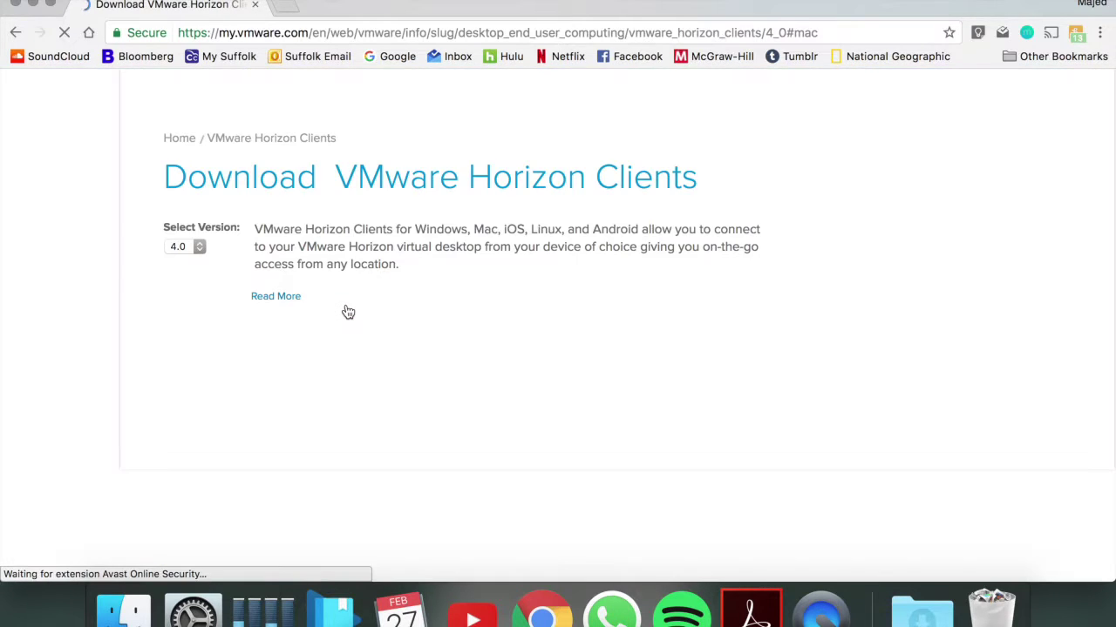
{"action": "scroll", "coordinate": [730, 342], "scroll_direction": "down", "scroll_amount": 3}
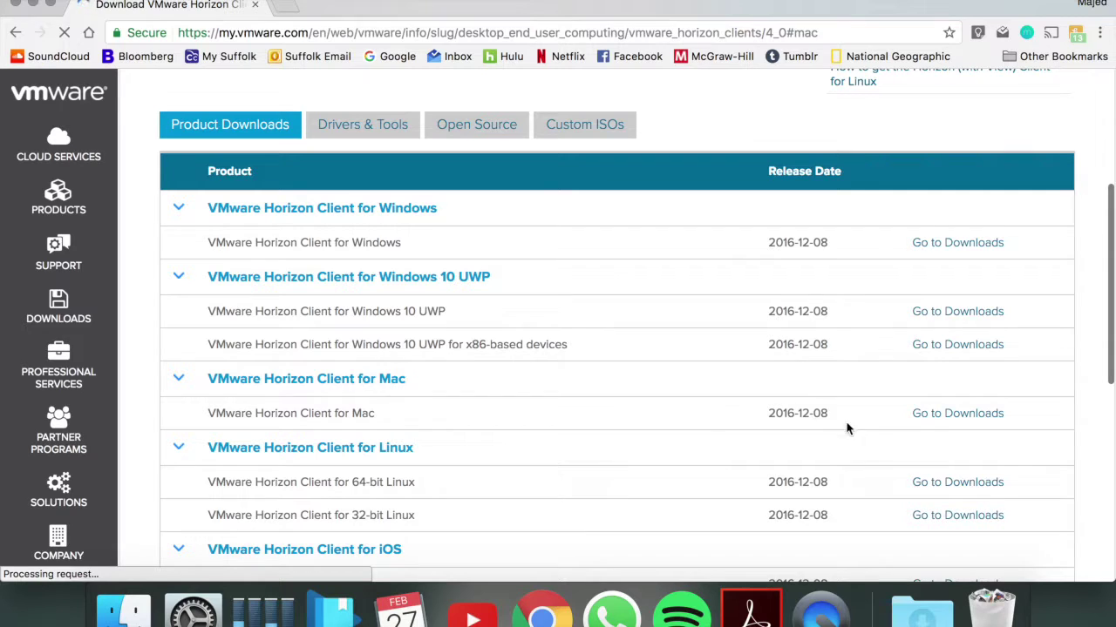
{"action": "left_click", "coordinate": [933, 415]}
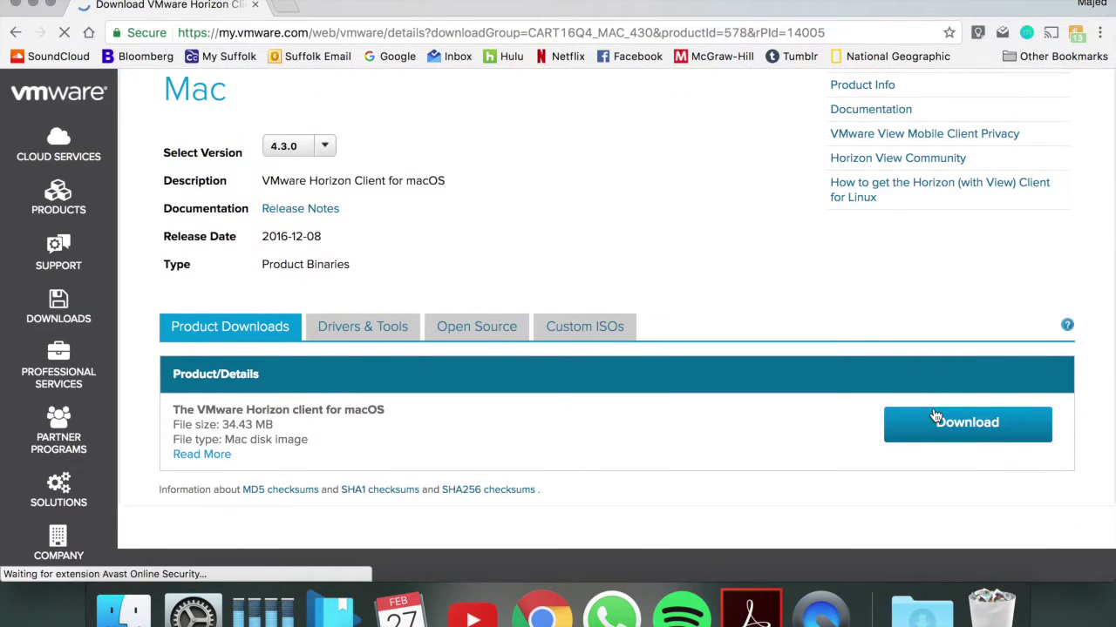
{"action": "left_click", "coordinate": [35, 6]}
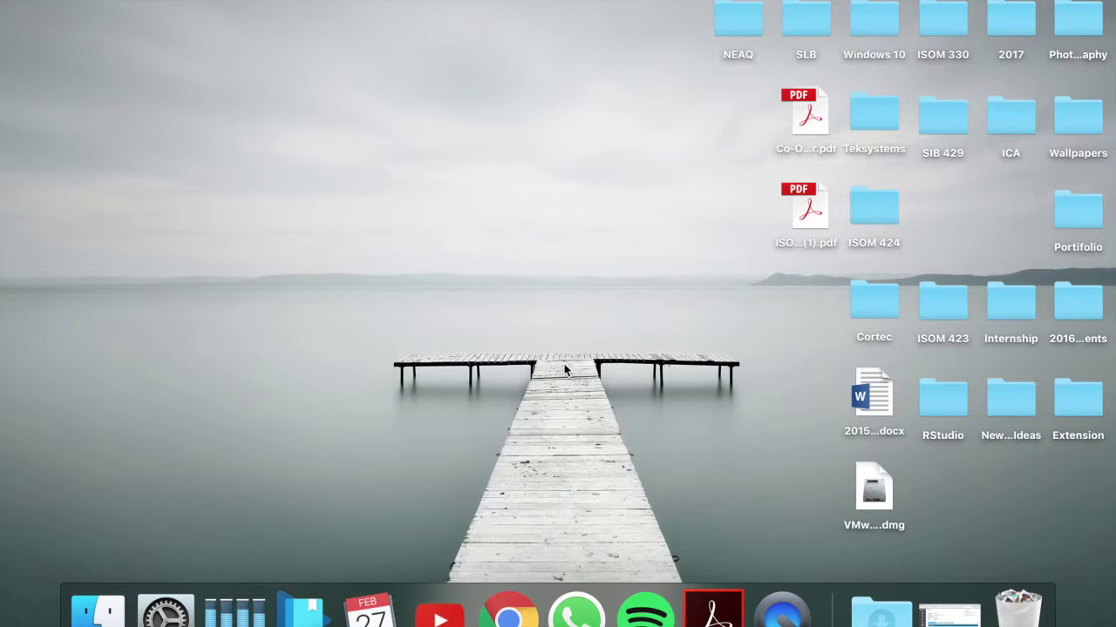
Open the Horizon Client disk image, accept the licence, and copy the app into Applications.
{"action": "left_click", "coordinate": [868, 493]}
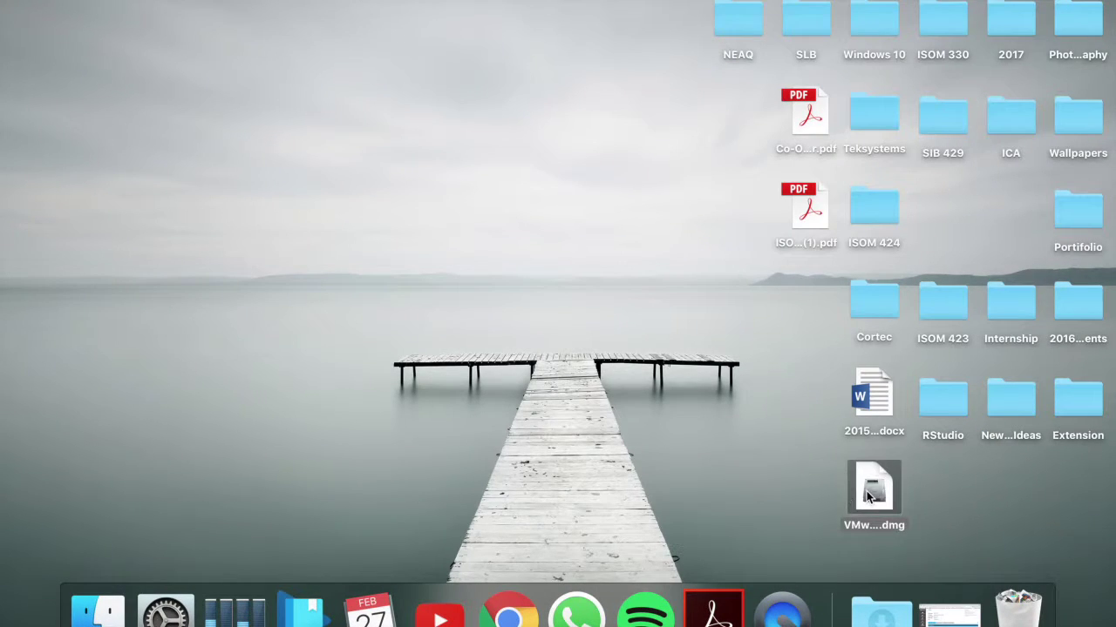
{"action": "double_click", "coordinate": [868, 495]}
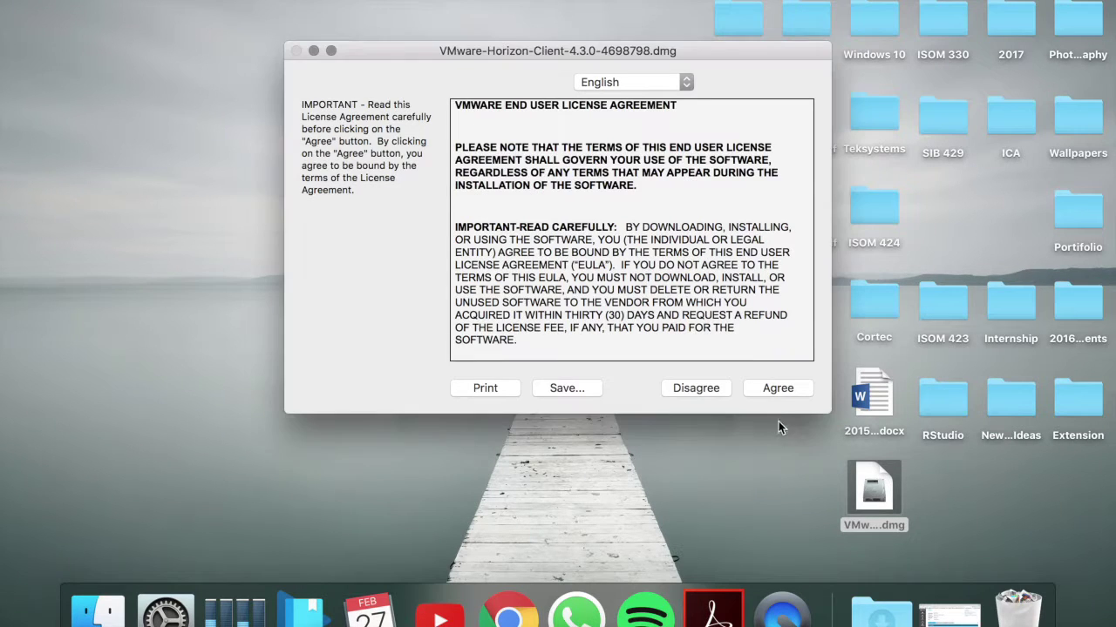
{"action": "left_click", "coordinate": [779, 389]}
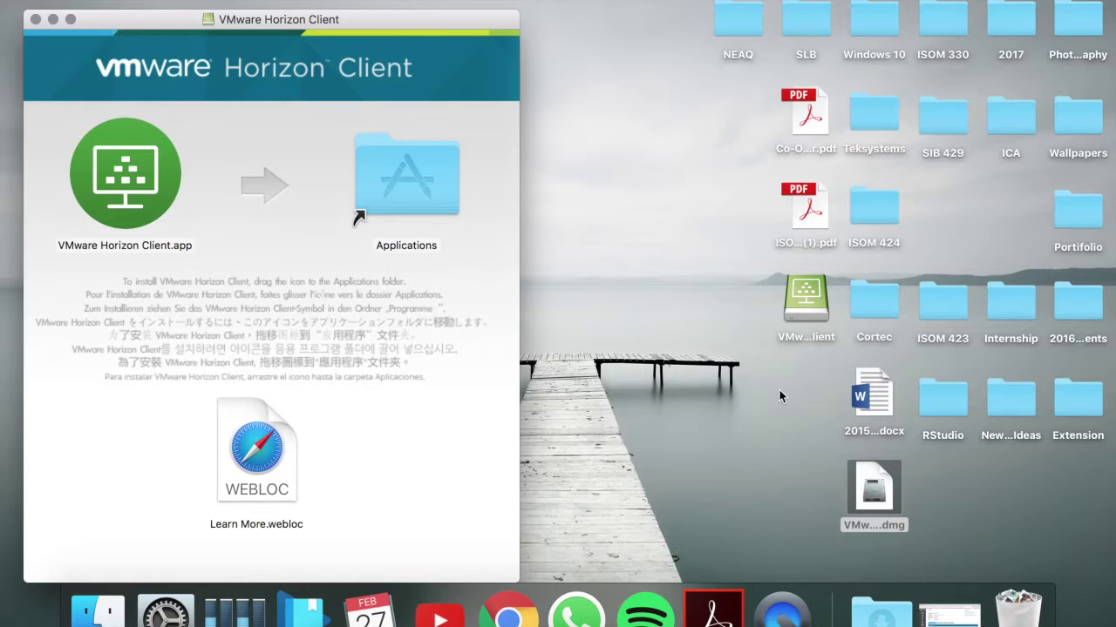
{"action": "left_click_drag", "start_coordinate": [122, 170], "coordinate": [424, 180]}
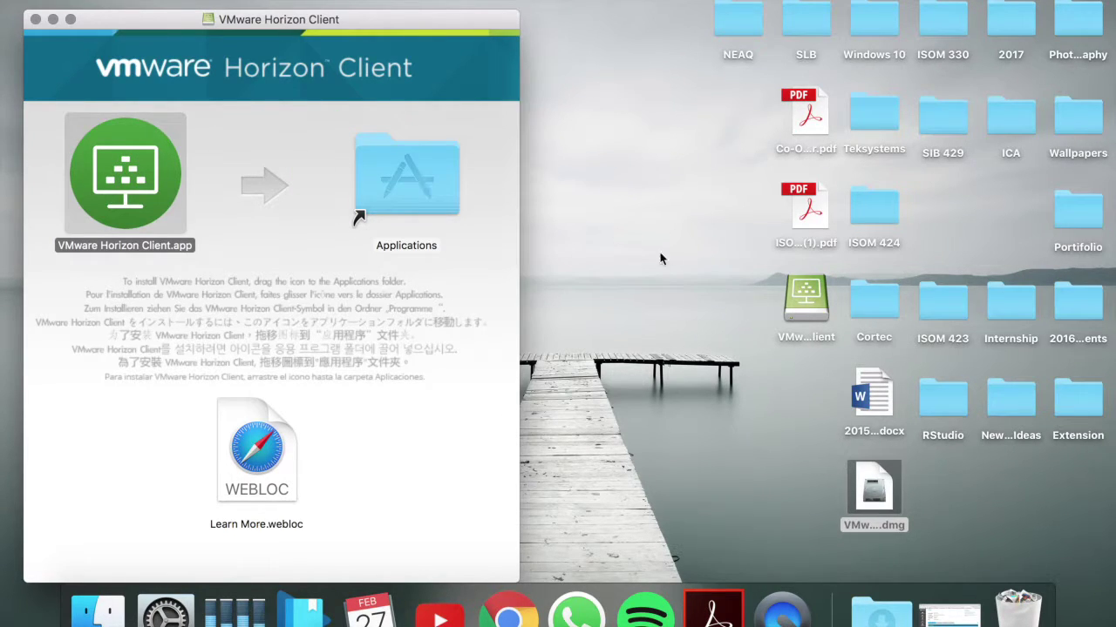
Launch the newly installed Horizon Client from Launchpad and confirm the security prompt.
{"action": "left_click", "coordinate": [610, 273]}
{"action": "key", "text": "F4"}
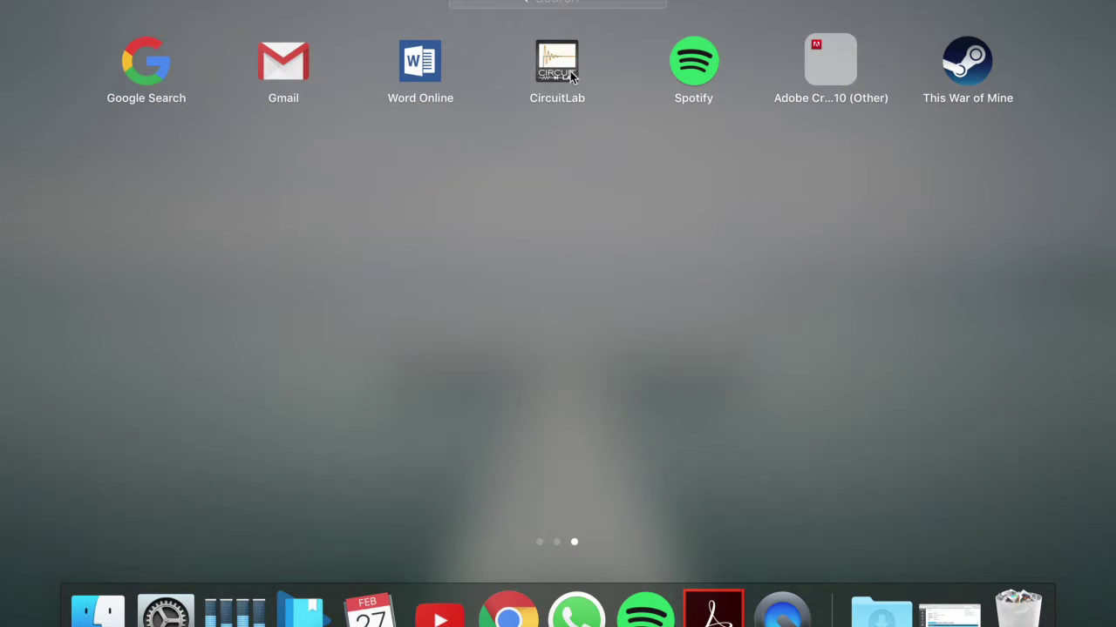
{"action": "left_click", "coordinate": [559, 7]}
{"action": "left_click", "coordinate": [146, 159]}
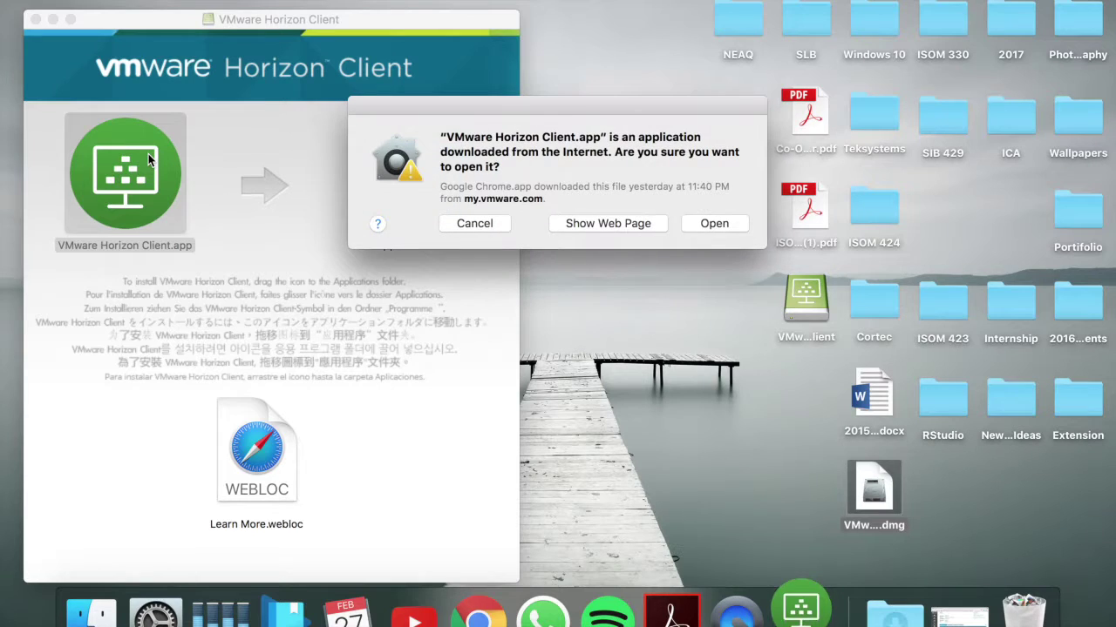
{"action": "left_click", "coordinate": [709, 223]}
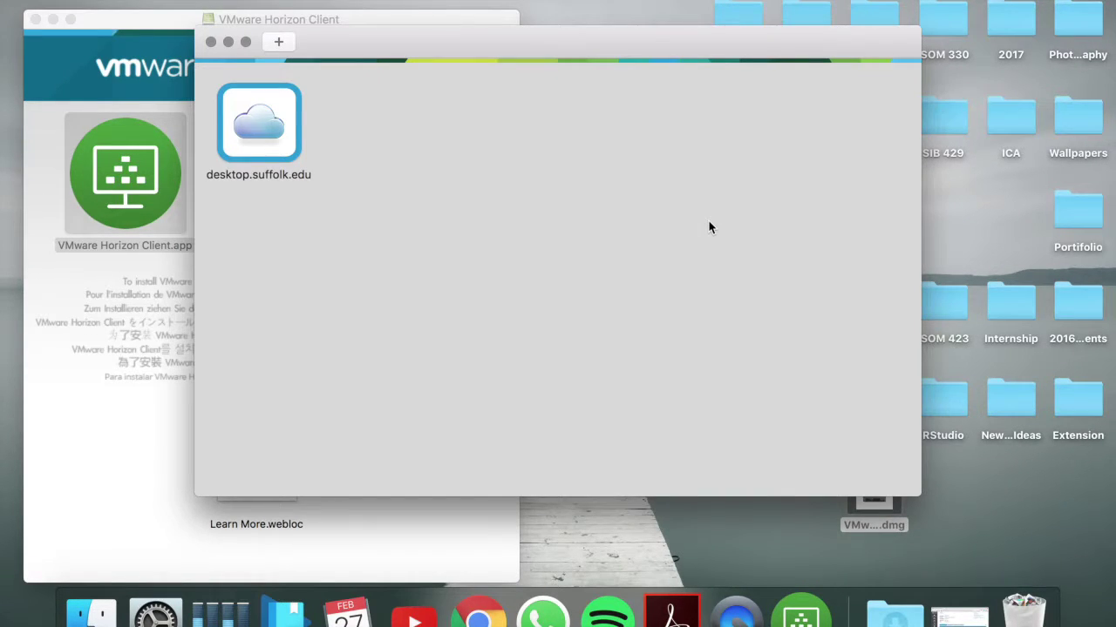
Connect to the desktop.suffolk.edu server to bring up its login dialog.
{"action": "double_click", "coordinate": [258, 112]}
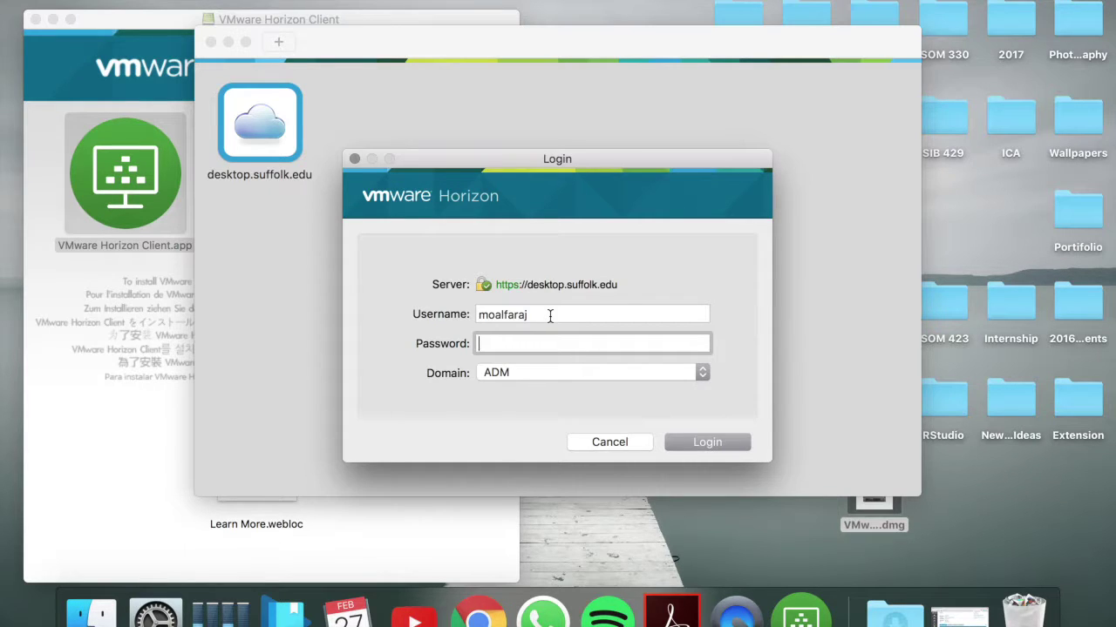
Log in with the account password and open the VDI-DESKTOP remote desktop.
{"action": "type", "text": "•••••••••"}
{"action": "key", "text": "Return"}
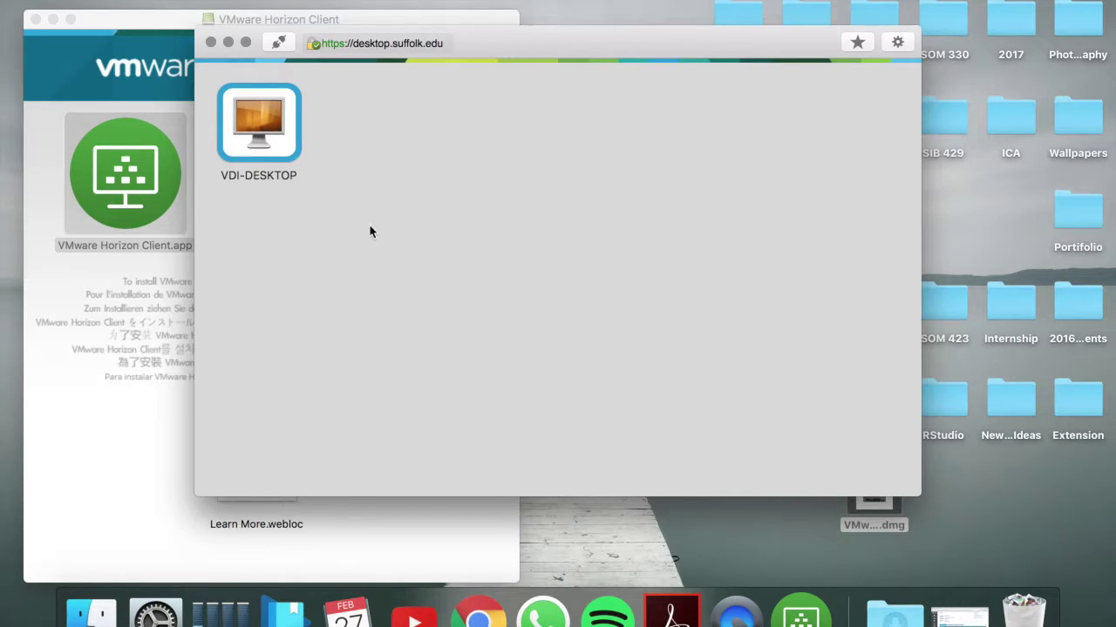
{"action": "double_click", "coordinate": [256, 111]}
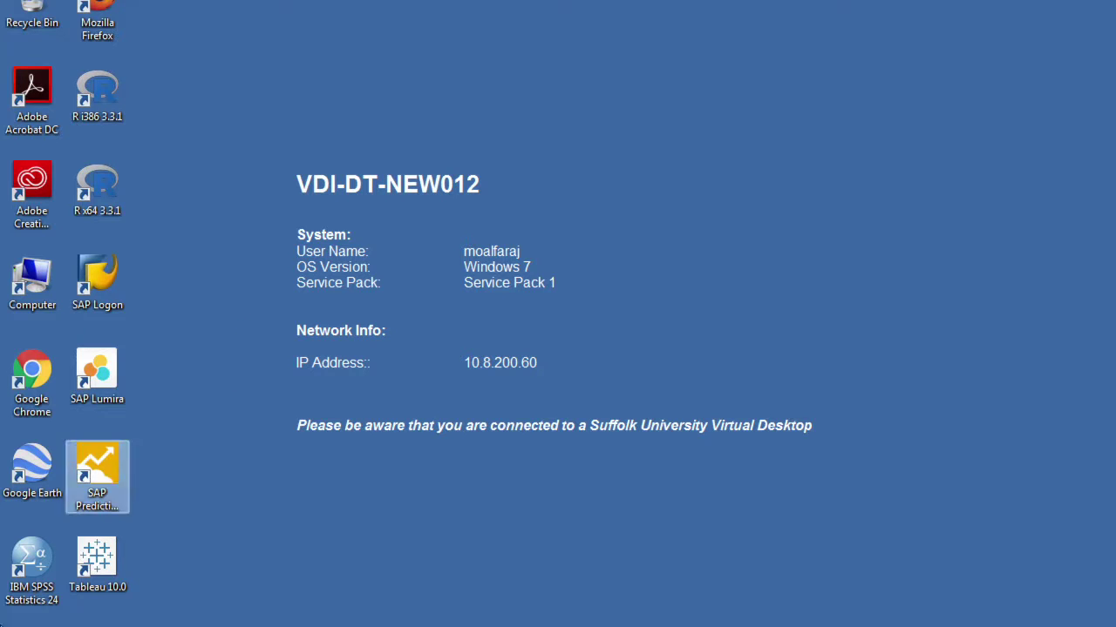
Launch Access 2013 from the Microsoft Office 2013 folder in All Programs.
{"action": "left_click", "coordinate": [33, 613]}
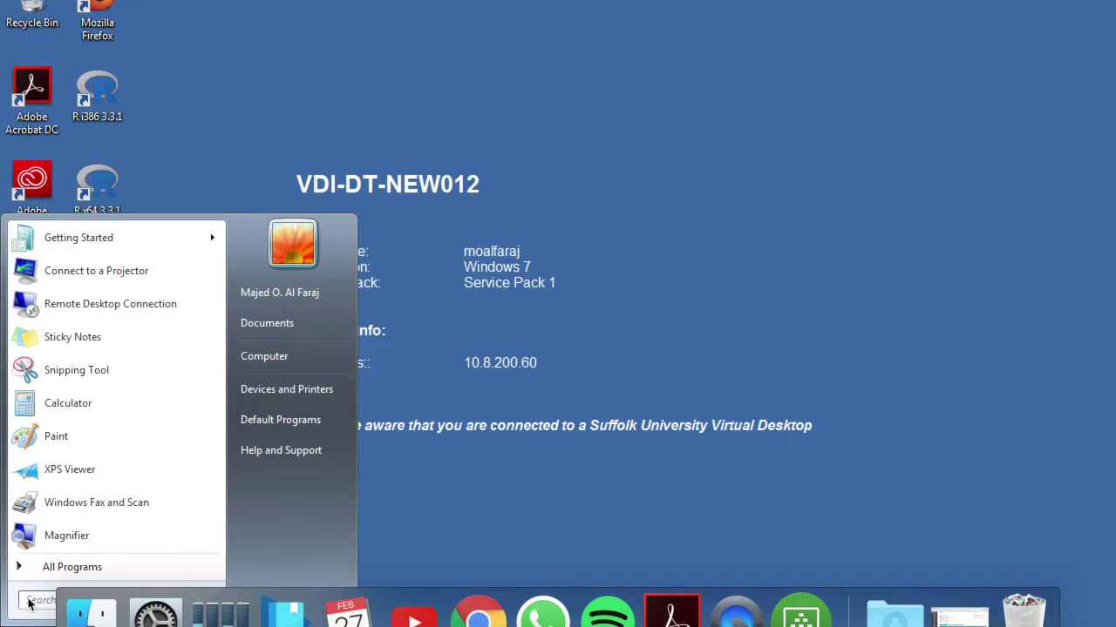
{"action": "left_click", "coordinate": [51, 567]}
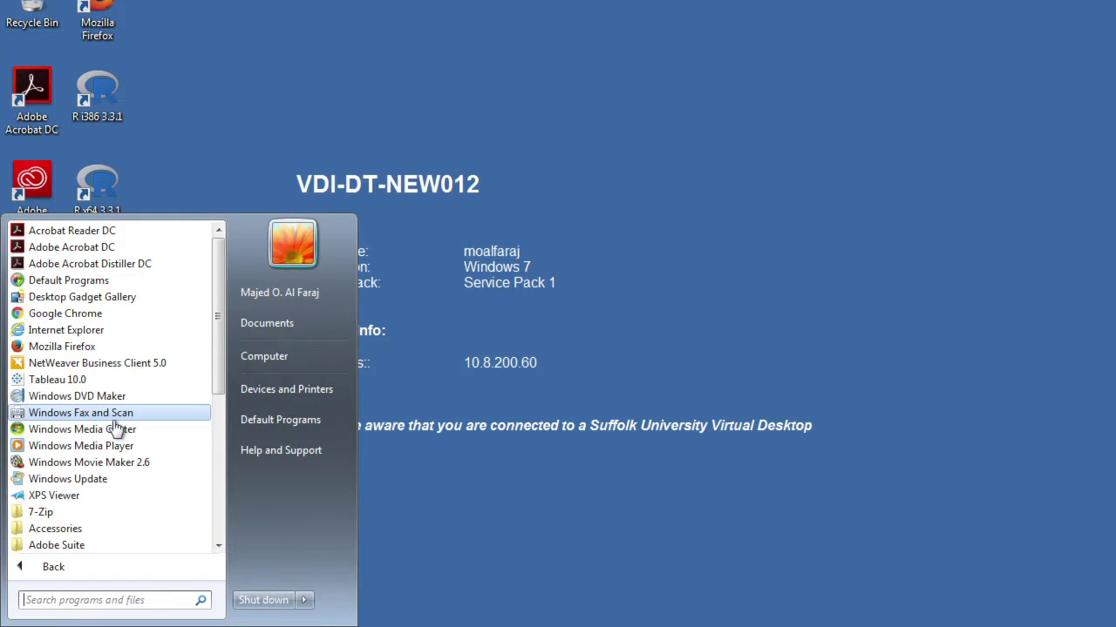
{"action": "scroll", "coordinate": [116, 427], "scroll_direction": "down", "scroll_amount": 3}
{"action": "scroll", "coordinate": [116, 427], "scroll_direction": "down", "scroll_amount": 3}
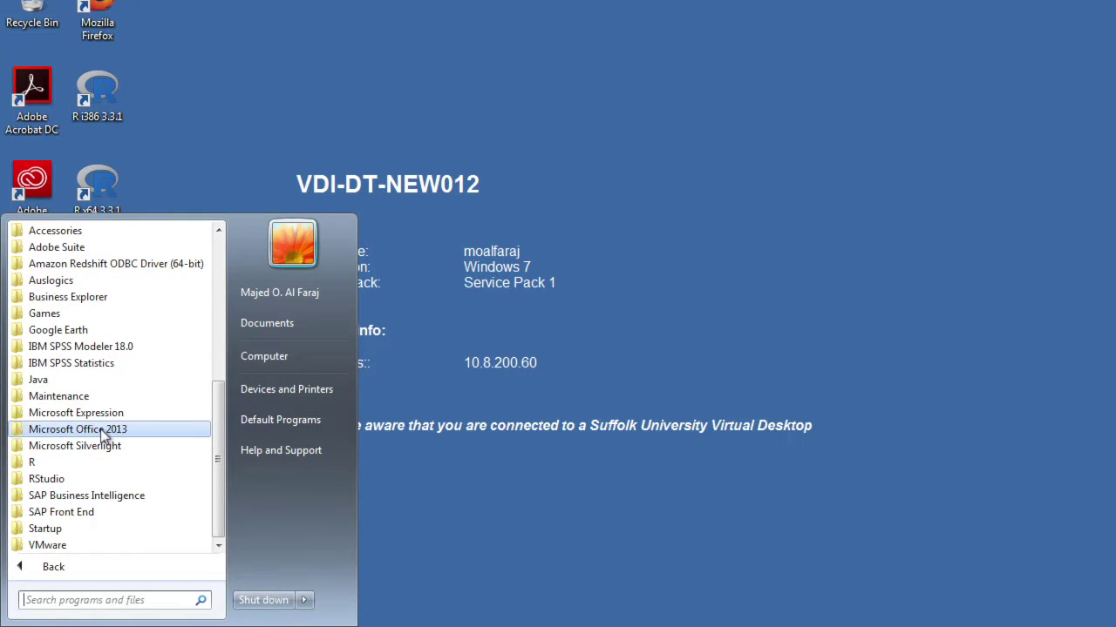
{"action": "left_click", "coordinate": [100, 429]}
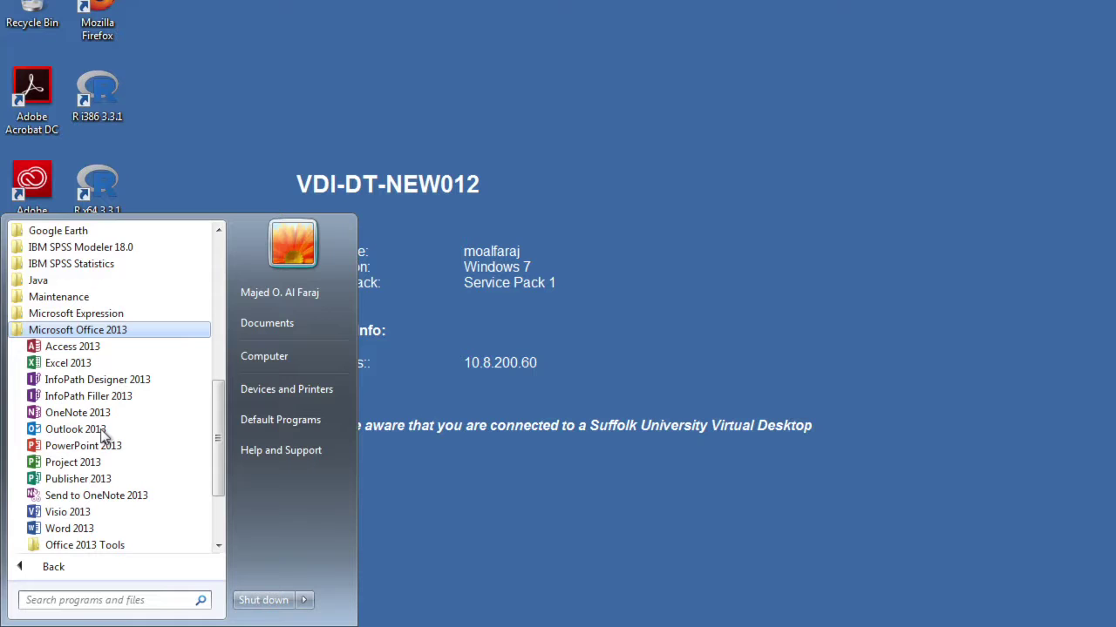
{"action": "left_click", "coordinate": [77, 347]}
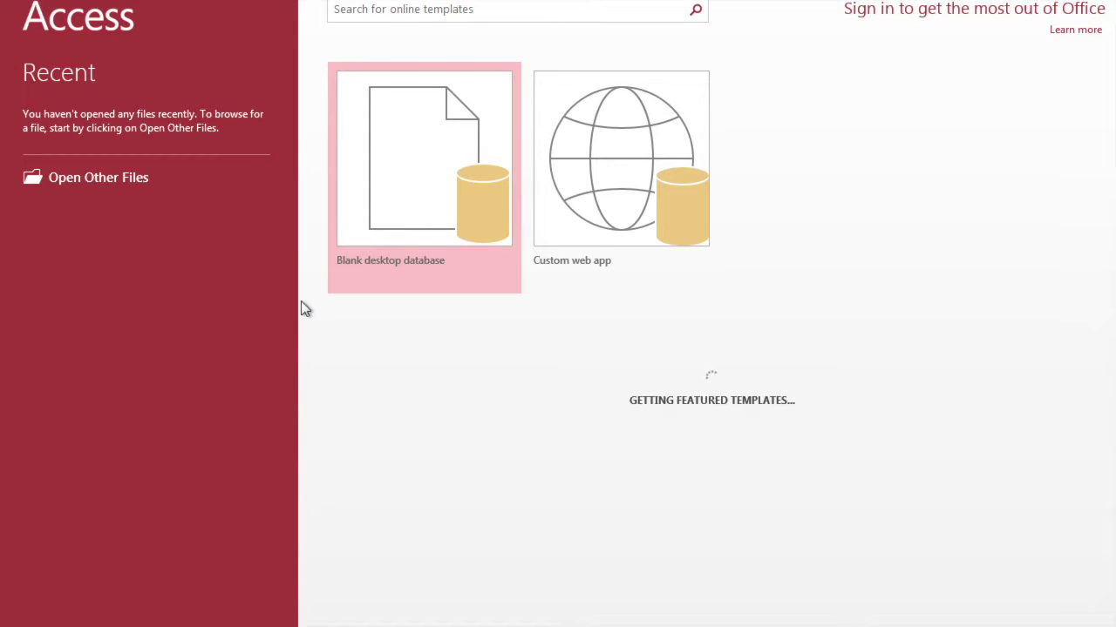
Create a blank desktop database with the default name and dismiss the welcome dialog.
{"action": "left_click", "coordinate": [447, 150]}
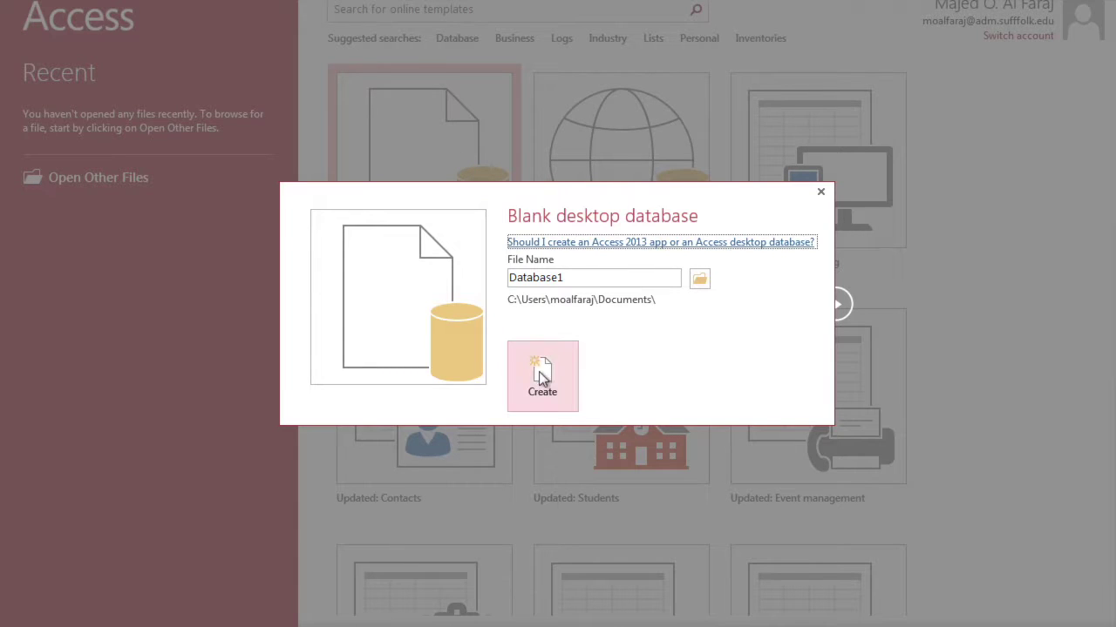
{"action": "left_click", "coordinate": [542, 377]}
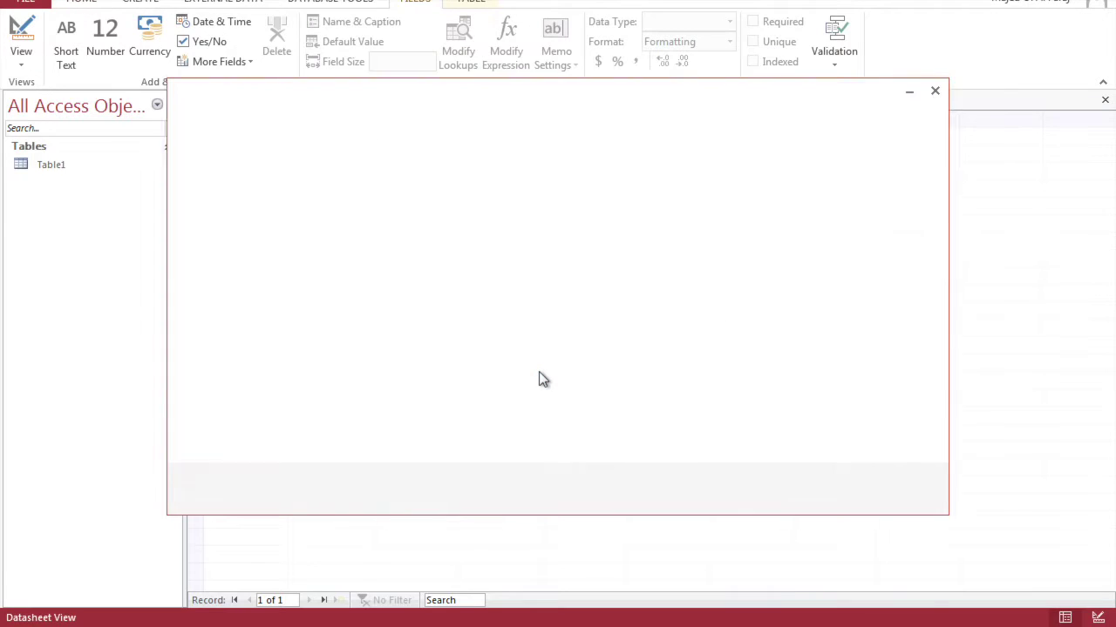
{"action": "left_click", "coordinate": [935, 92]}
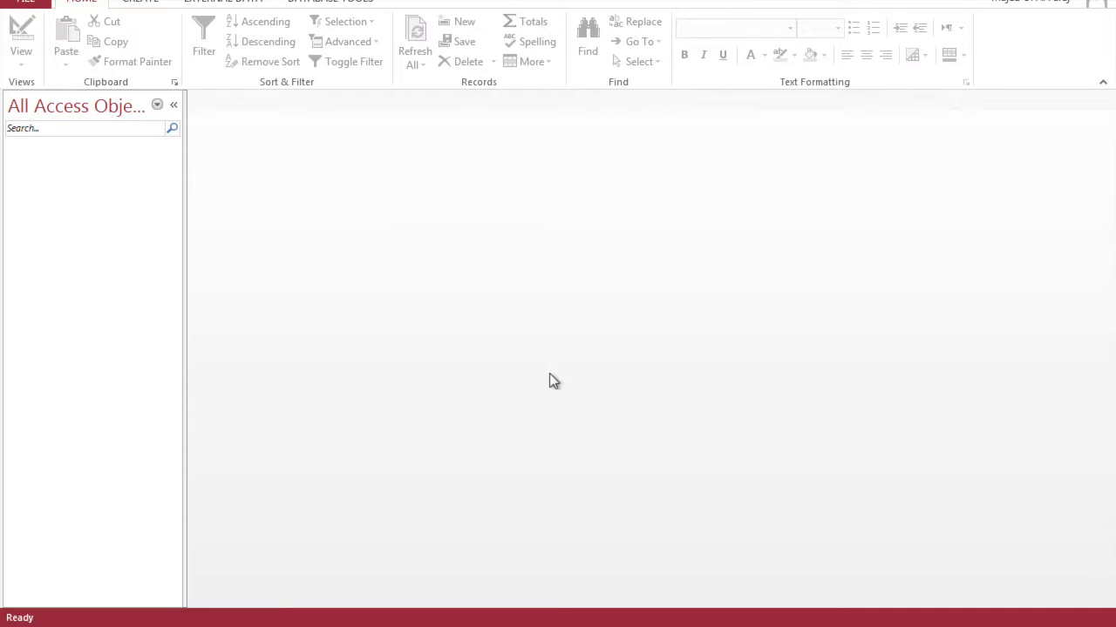
{"action": "left_click", "coordinate": [139, 3]}
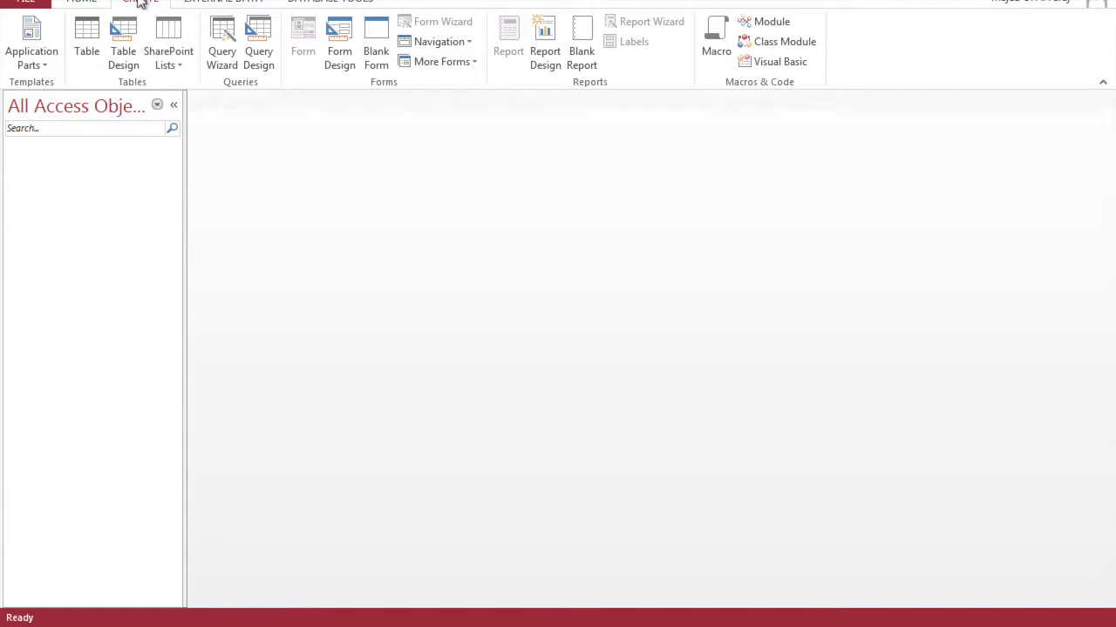
Create a new table, save it as Employee, and open it in Design View.
{"action": "left_click", "coordinate": [87, 39]}
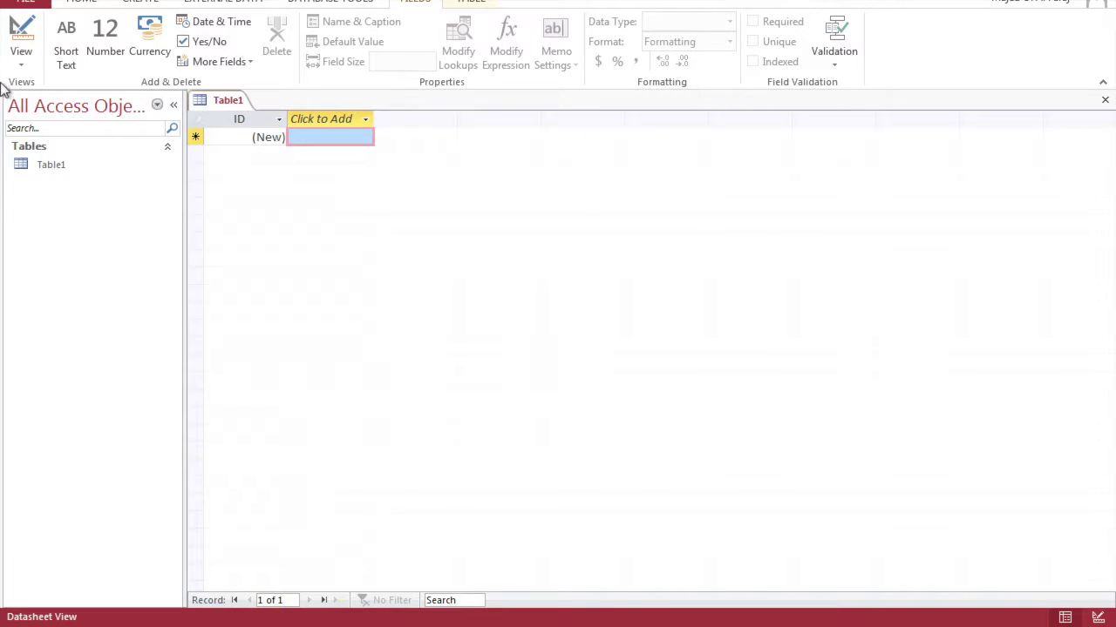
{"action": "left_click", "coordinate": [21, 64]}
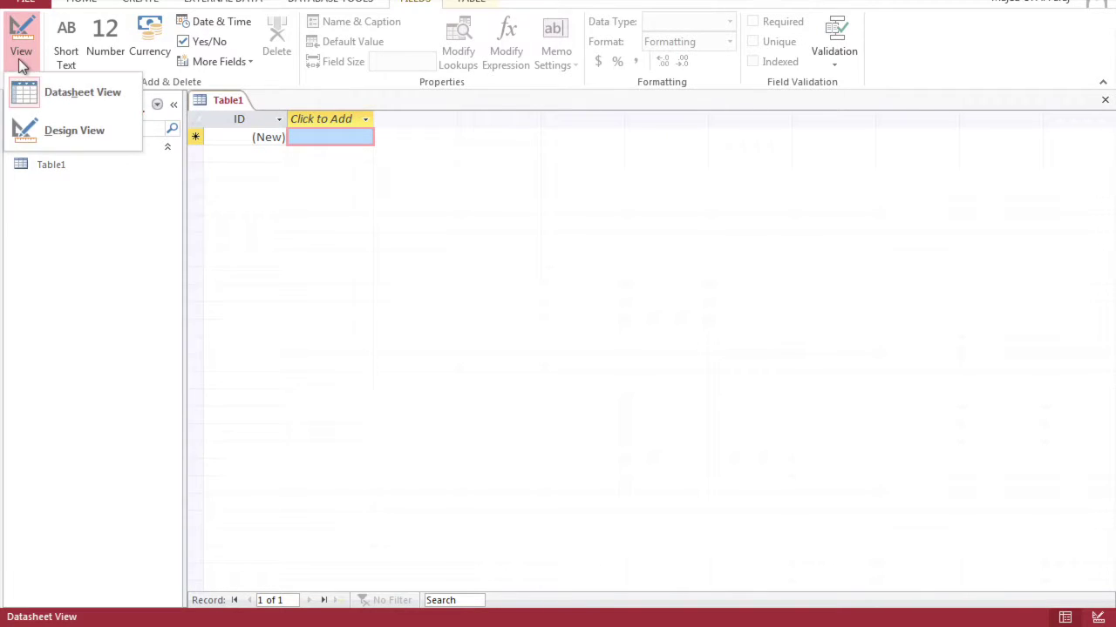
{"action": "left_click", "coordinate": [76, 141]}
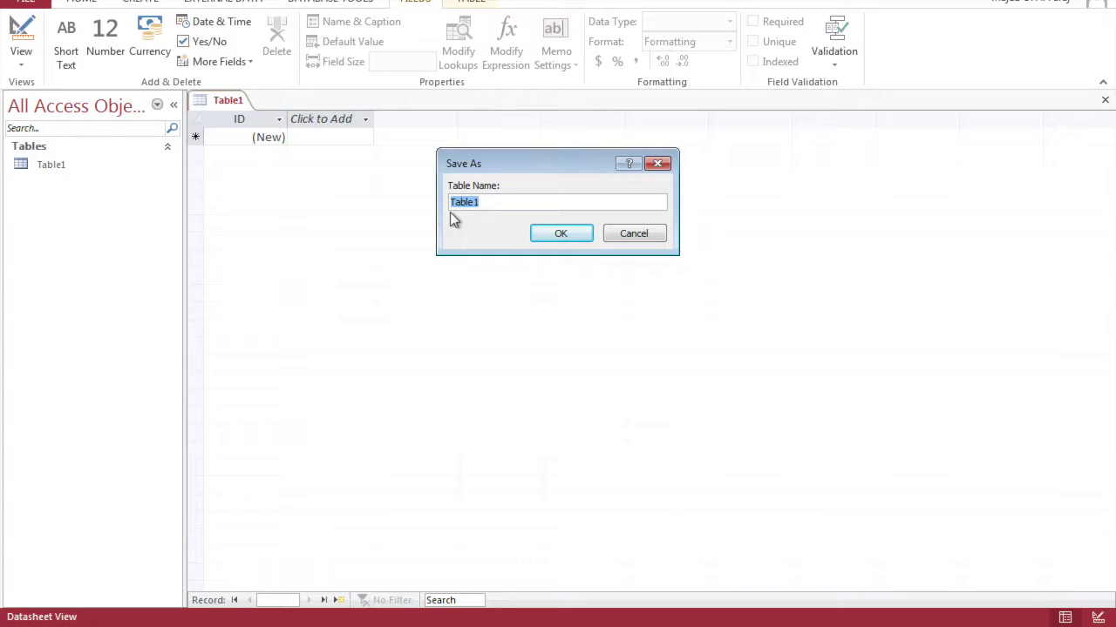
{"action": "type", "text": "Employee"}
{"action": "key", "text": "Return"}
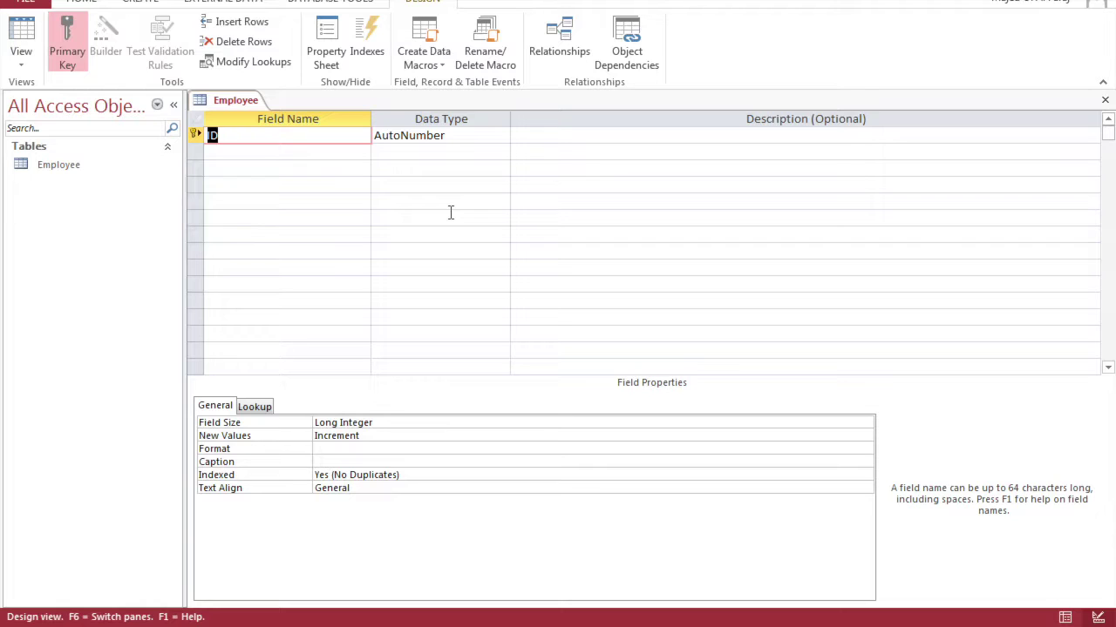
Add Short Text fields named First name and Last name to the Employee table.
{"action": "left_click", "coordinate": [332, 155]}
{"action": "type", "text": "First name"}
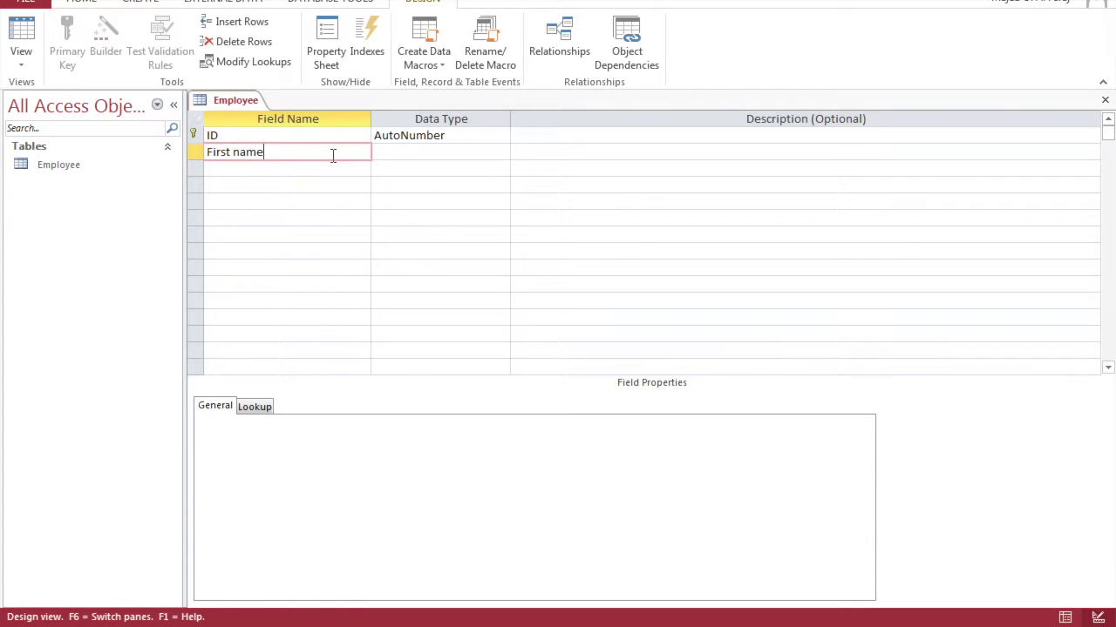
{"action": "key", "text": "Return"}
{"action": "key", "text": "Return"}
{"action": "key", "text": "Return"}
{"action": "type", "text": "L"}
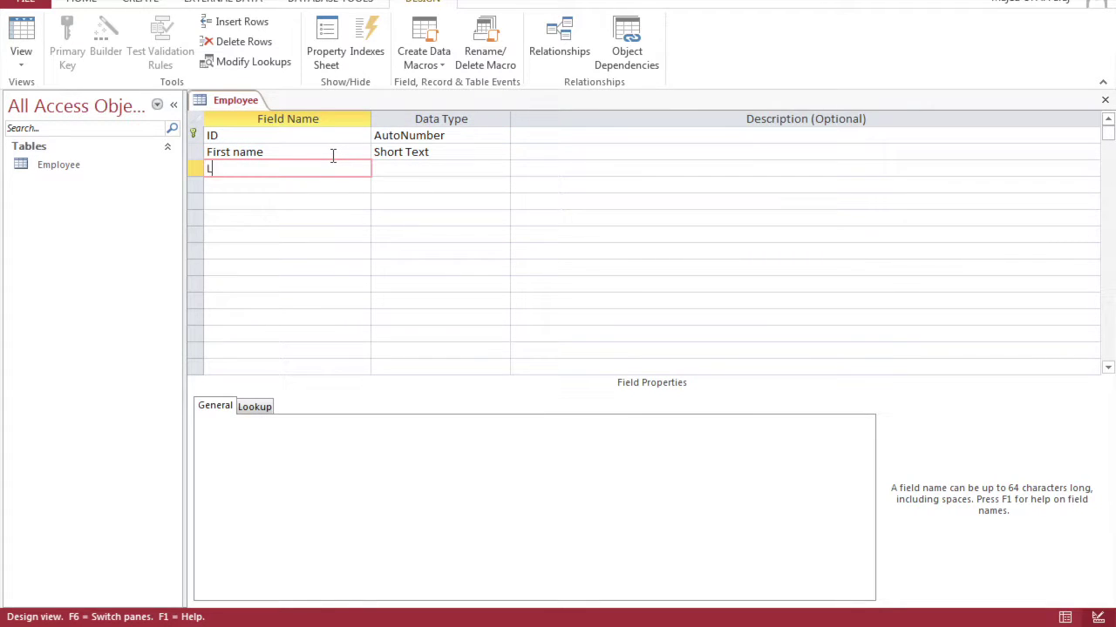
{"action": "type", "text": "ast name"}
{"action": "key", "text": "Return"}
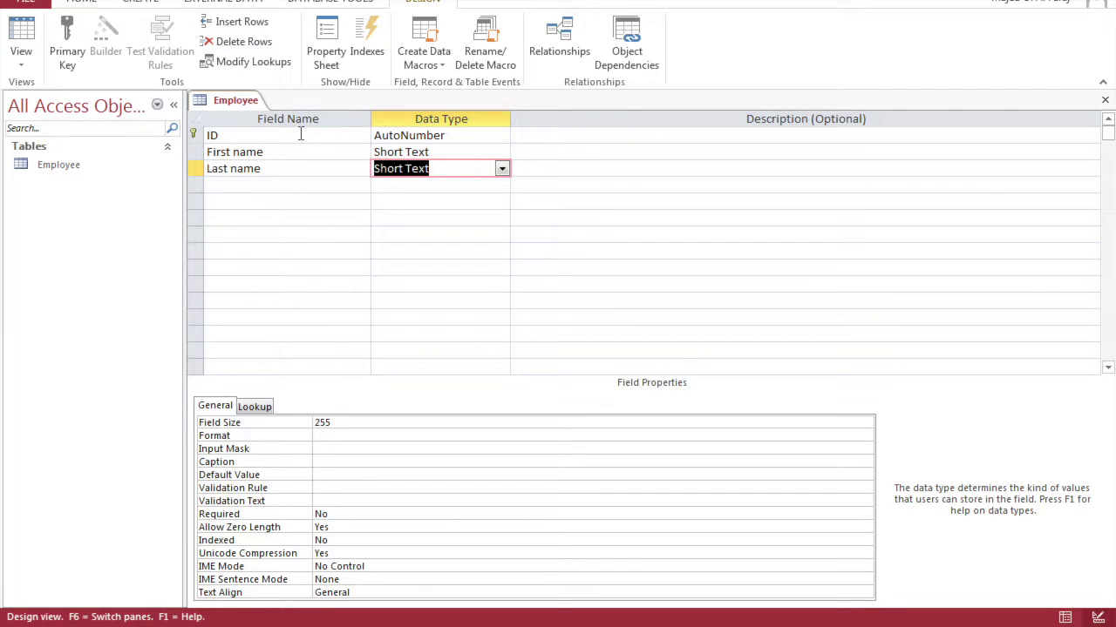
Change the Last name field size from 255 to 10.
{"action": "left_click", "coordinate": [345, 436]}
{"action": "left_click", "coordinate": [352, 424]}
{"action": "double_click", "coordinate": [352, 424]}
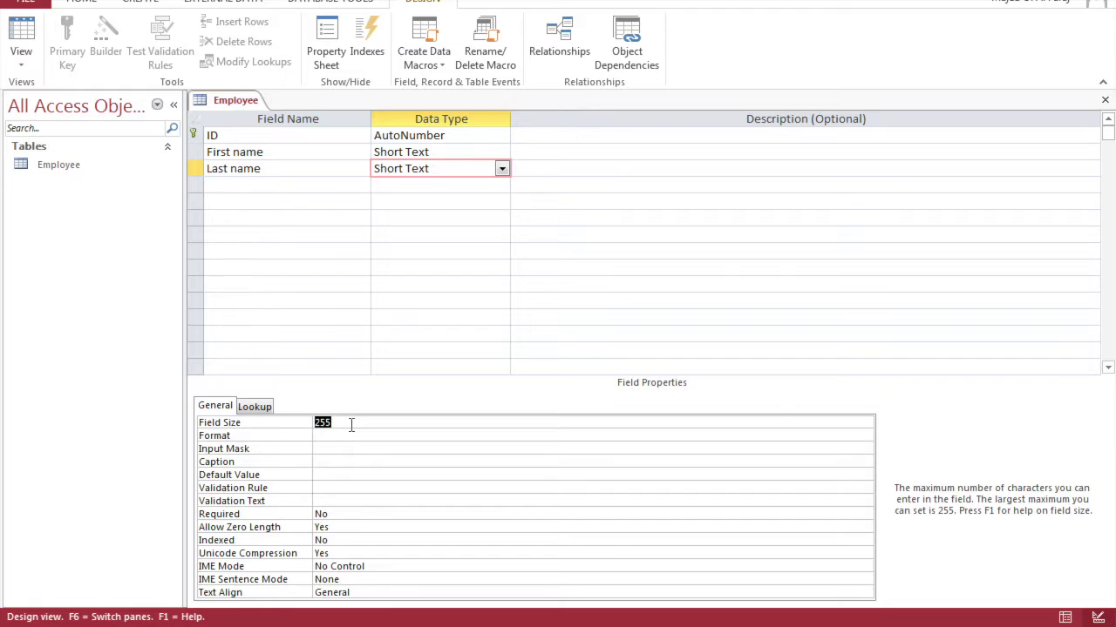
{"action": "key", "text": "BackSpace"}
{"action": "type", "text": "10"}
{"action": "key", "text": "Tab"}
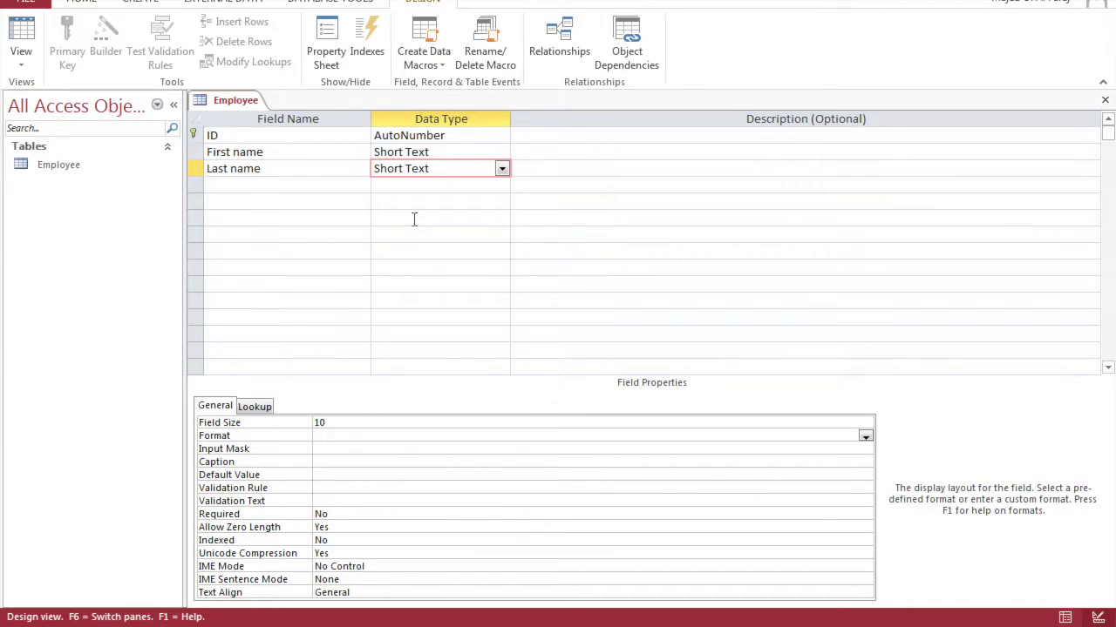
Change the First name field size from 255 to 10.
{"action": "left_click", "coordinate": [391, 151]}
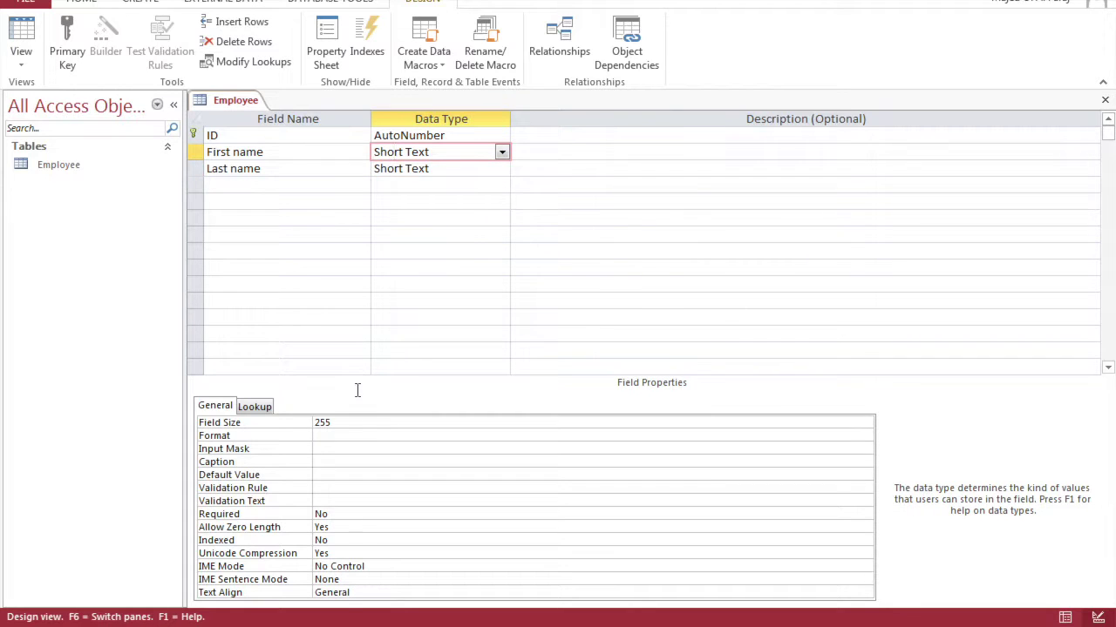
{"action": "left_click", "coordinate": [341, 435]}
{"action": "double_click", "coordinate": [342, 423]}
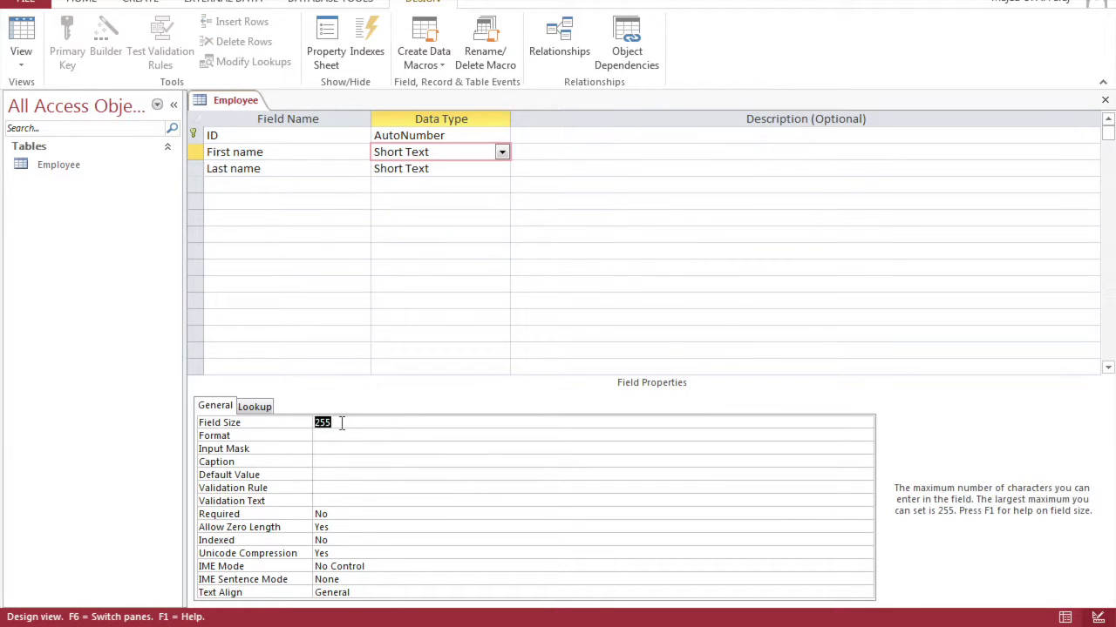
{"action": "type", "text": "10"}
{"action": "key", "text": "Tab"}
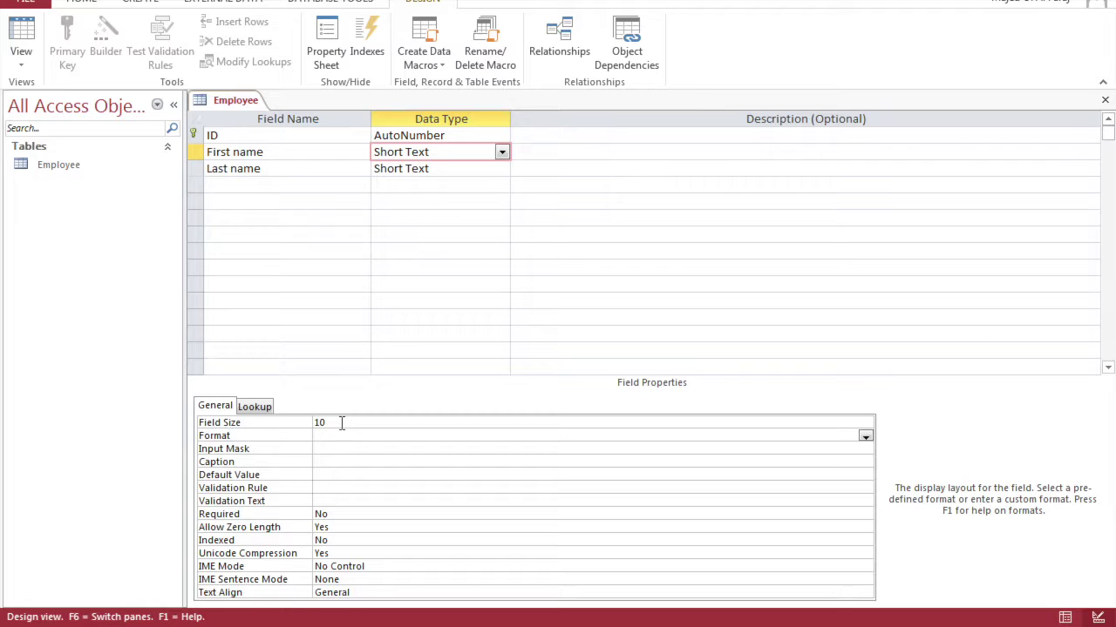
{"action": "left_click", "coordinate": [243, 183]}
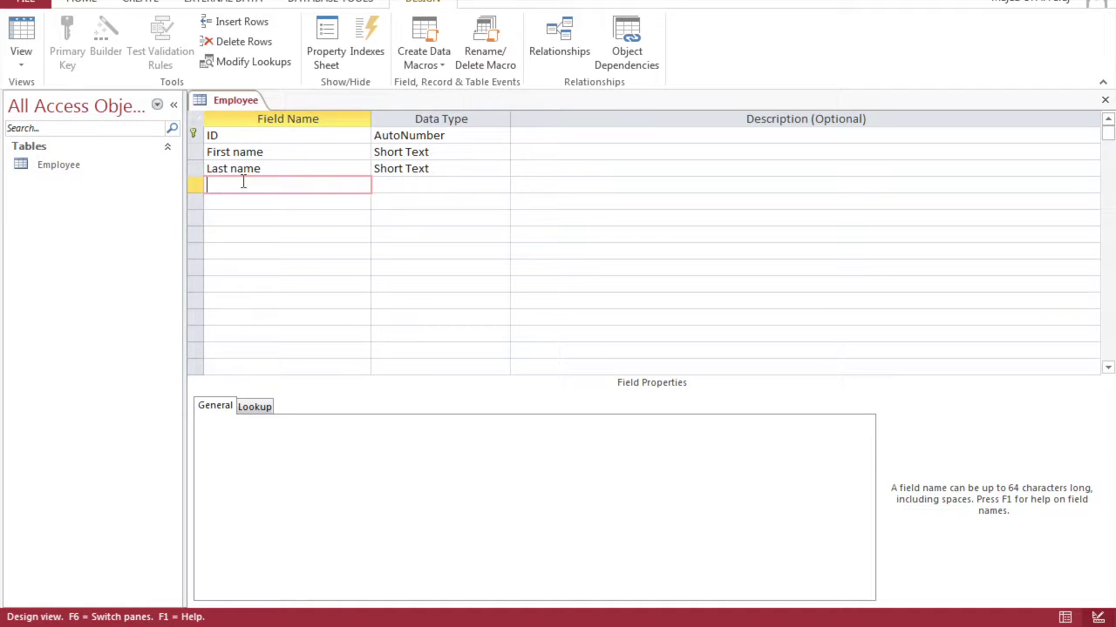
{"action": "left_click", "coordinate": [19, 66]}
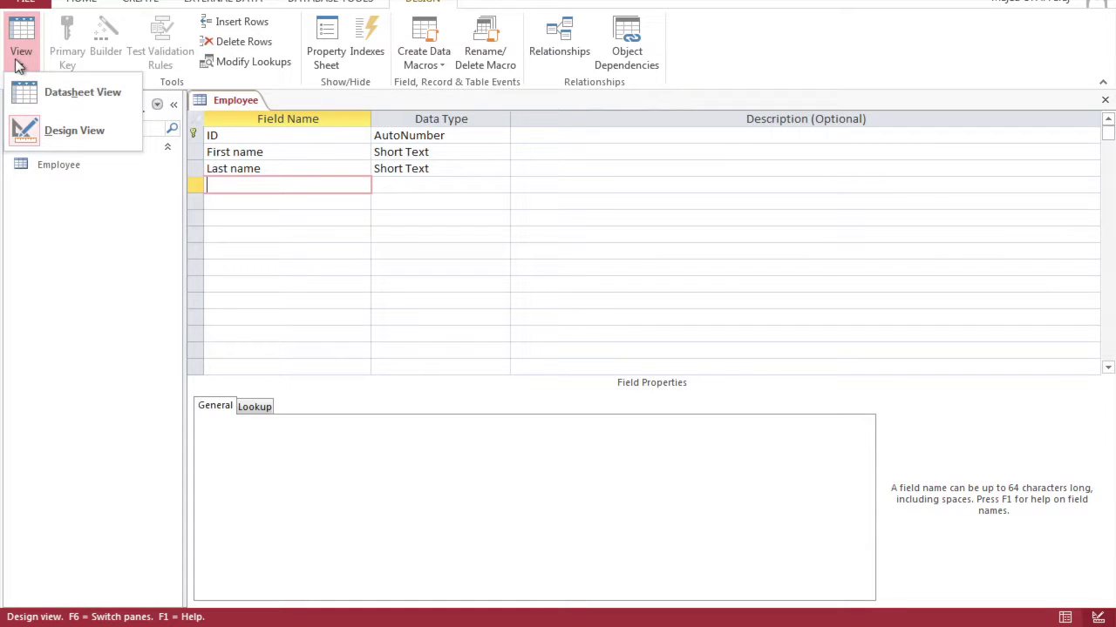
Save the table, switch to Datasheet View, and add the Quick Start Address fields.
{"action": "left_click", "coordinate": [54, 96]}
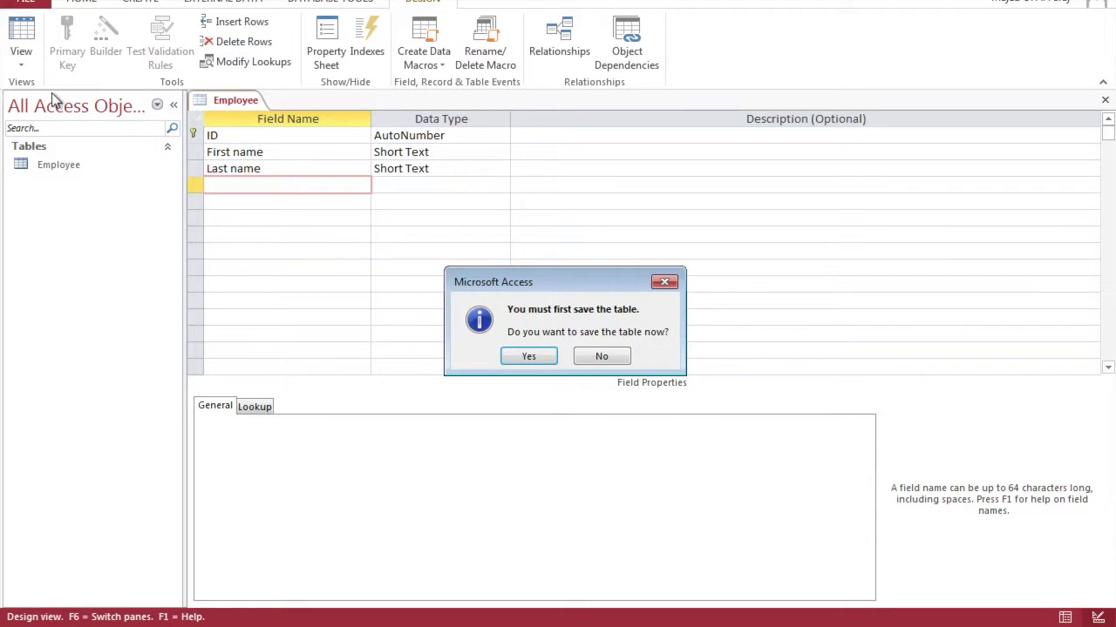
{"action": "left_click", "coordinate": [520, 359]}
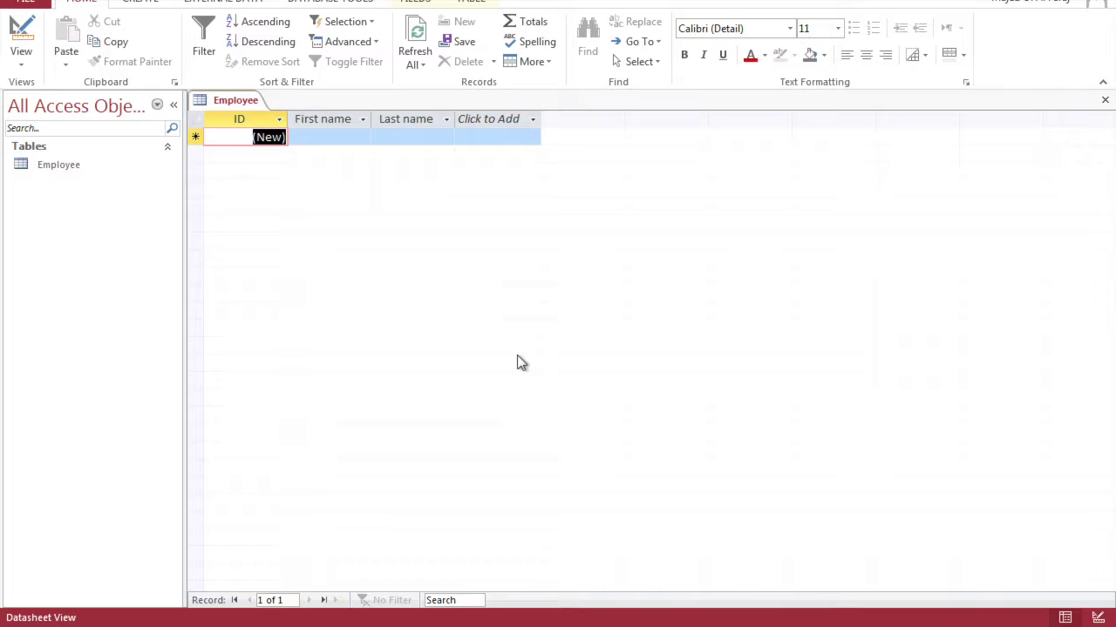
{"action": "left_click", "coordinate": [414, 4]}
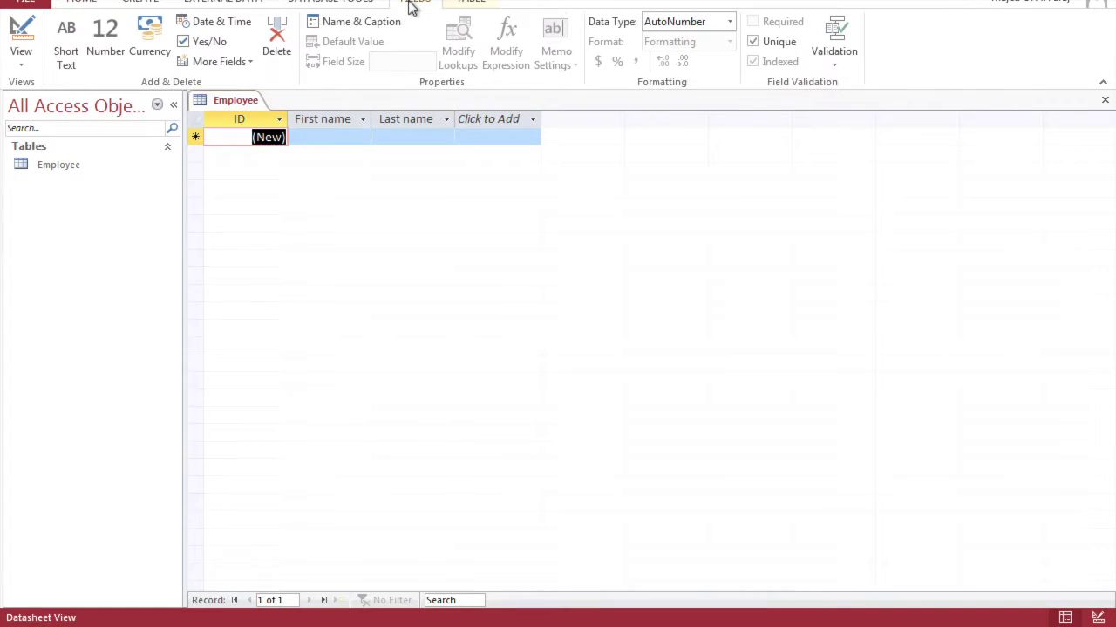
{"action": "left_click", "coordinate": [246, 63]}
{"action": "scroll", "coordinate": [247, 266], "scroll_direction": "down", "scroll_amount": 2}
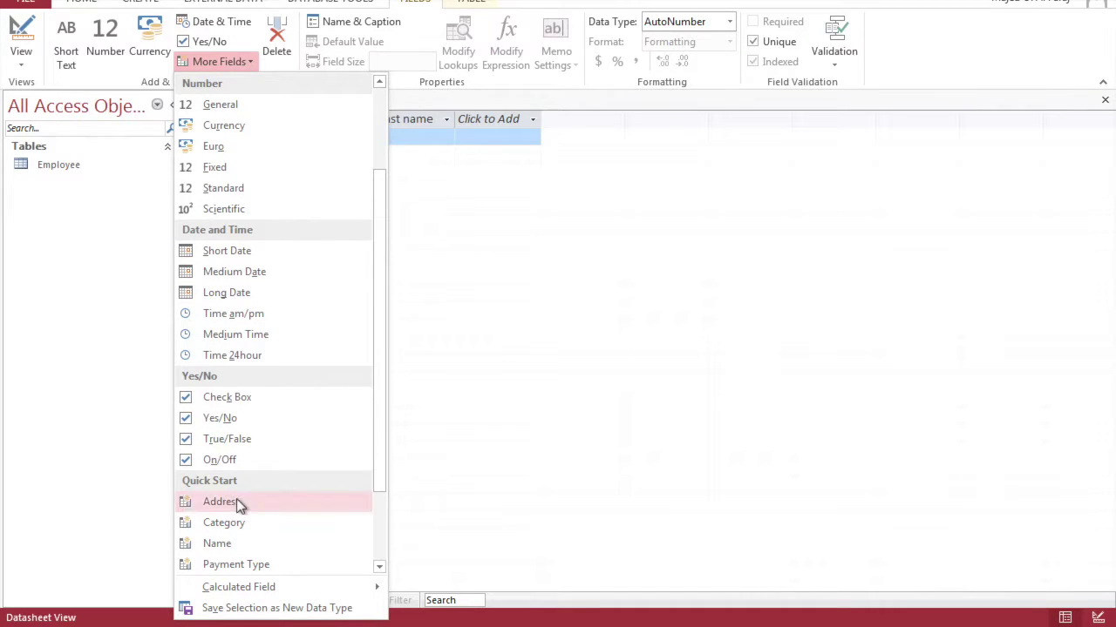
{"action": "left_click", "coordinate": [237, 502]}
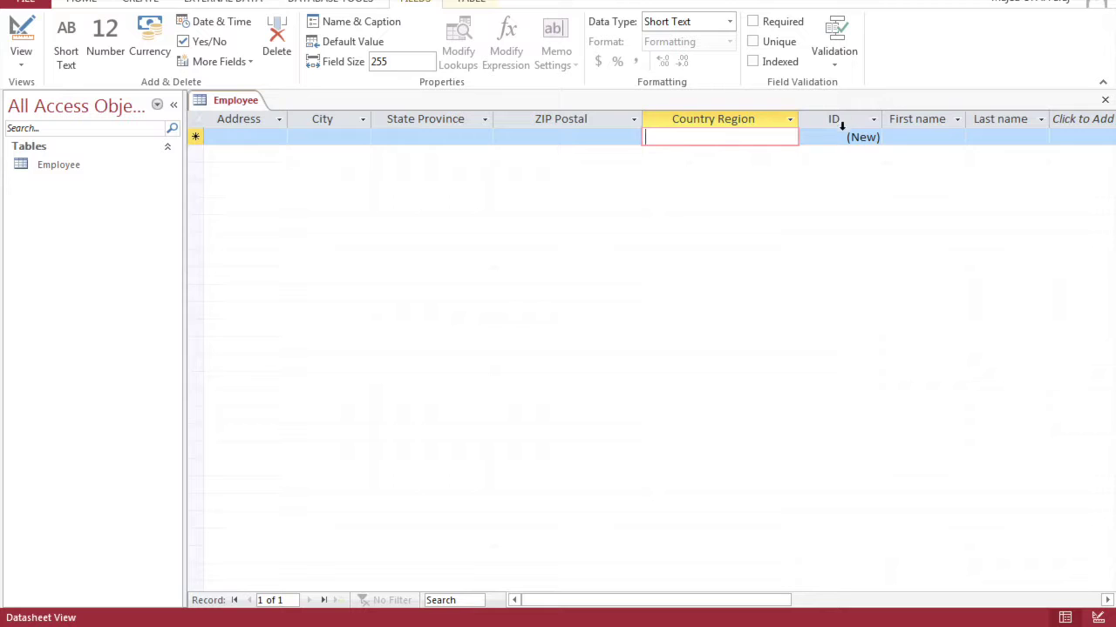
Reorder the columns so ID, First name and Last name come first.
{"action": "left_click_drag", "start_coordinate": [841, 128], "coordinate": [246, 122]}
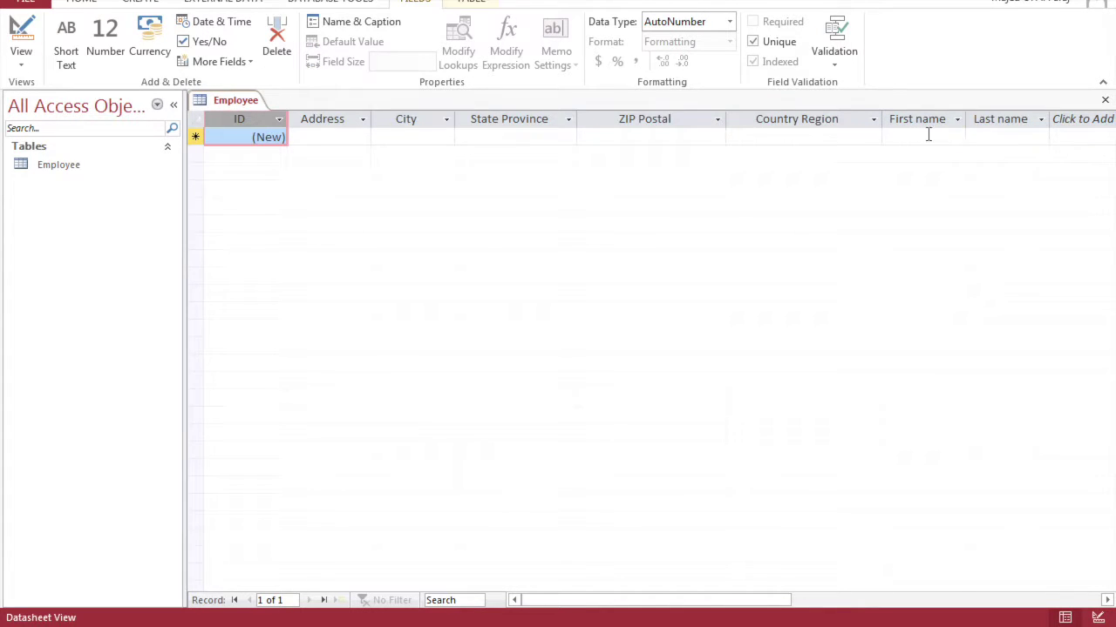
{"action": "left_click_drag", "start_coordinate": [918, 128], "coordinate": [322, 128]}
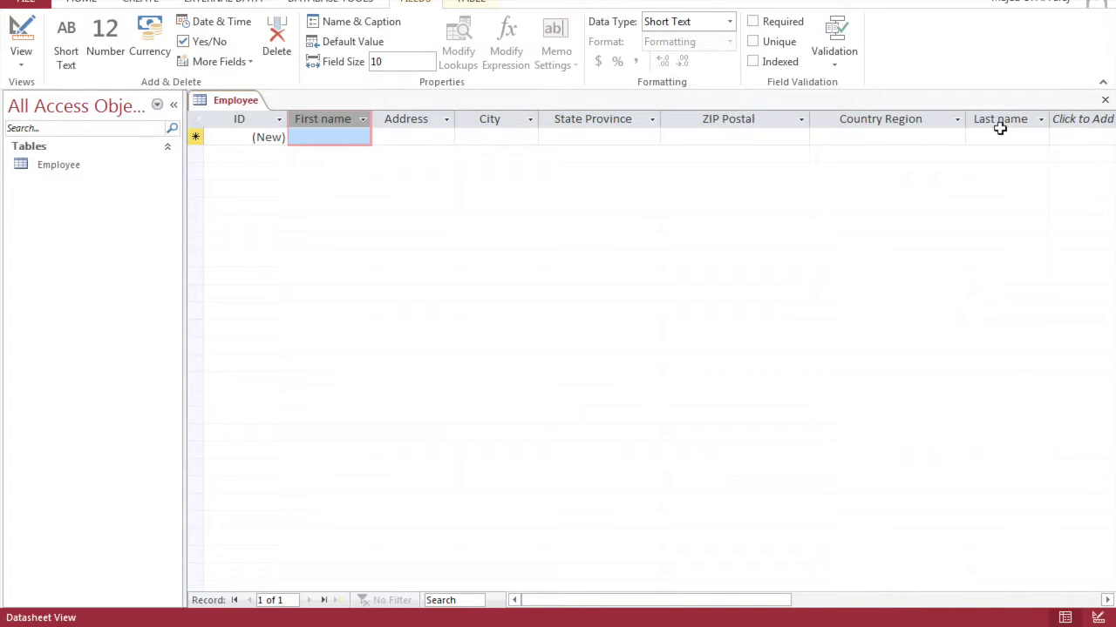
{"action": "left_click_drag", "start_coordinate": [1000, 126], "coordinate": [411, 122]}
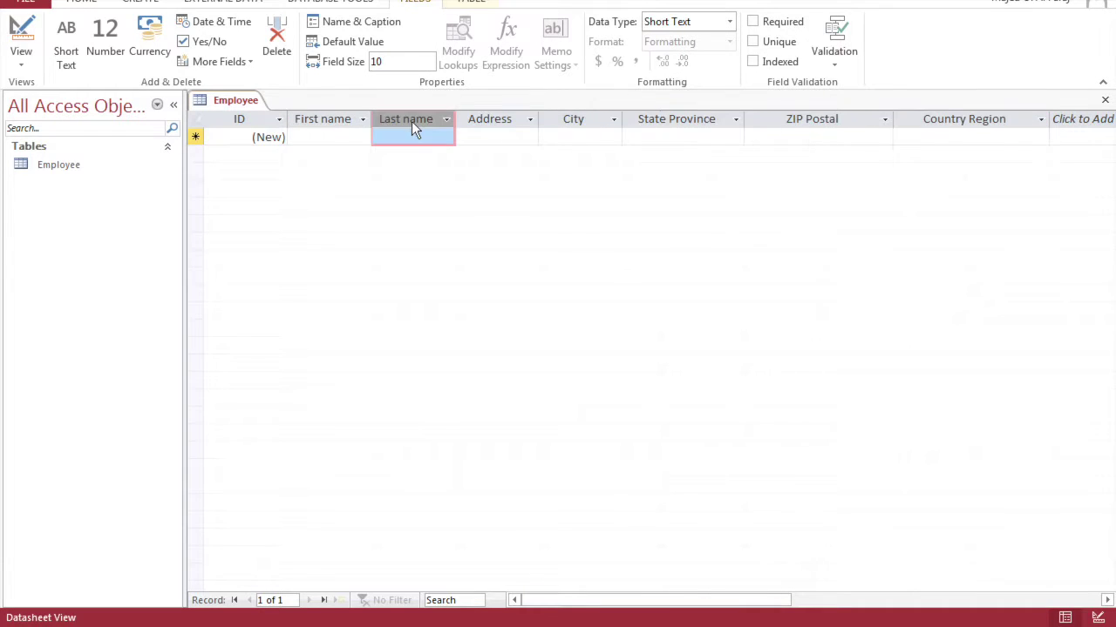
{"action": "left_click", "coordinate": [323, 136]}
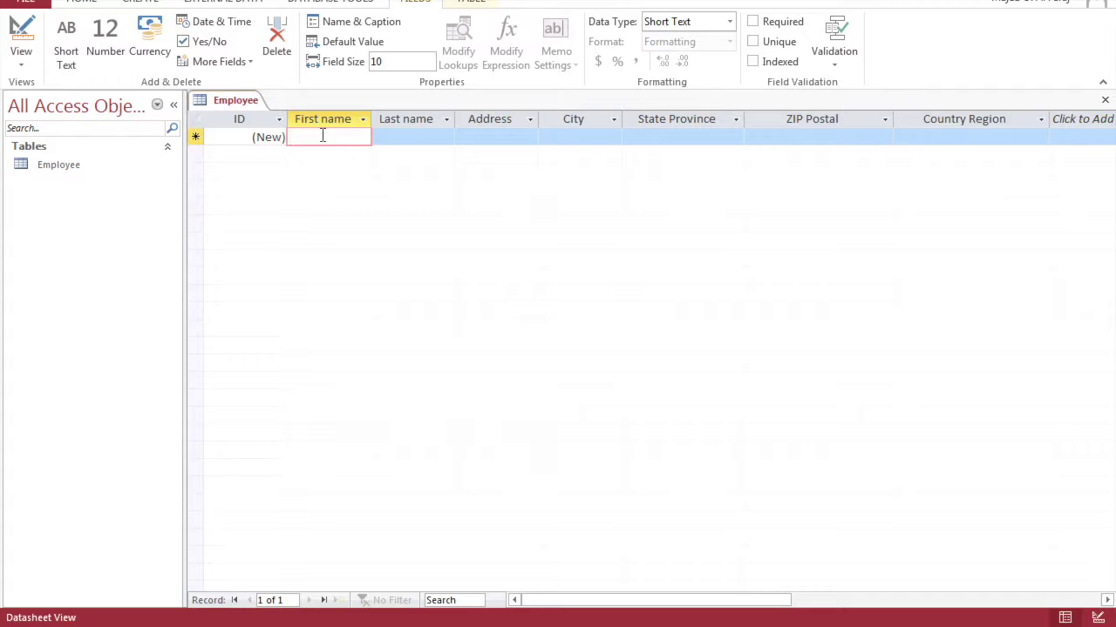
Enter the first employee's first and last name in the Employee datasheet.
{"action": "type", "text": "Jack"}
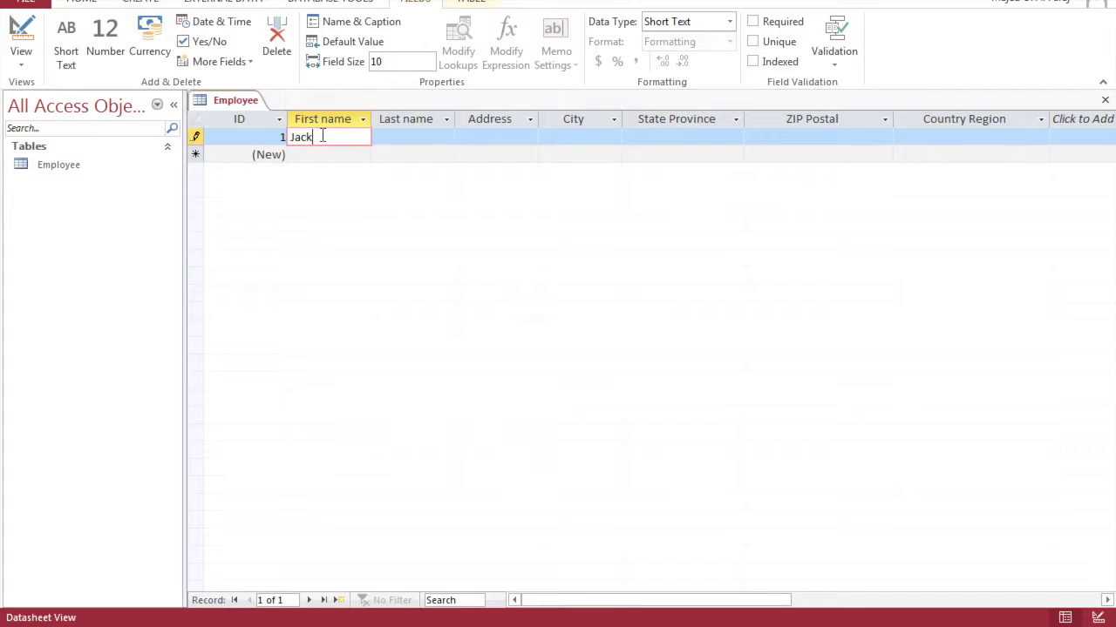
{"action": "key", "text": "Tab"}
{"action": "type", "text": "Smith"}
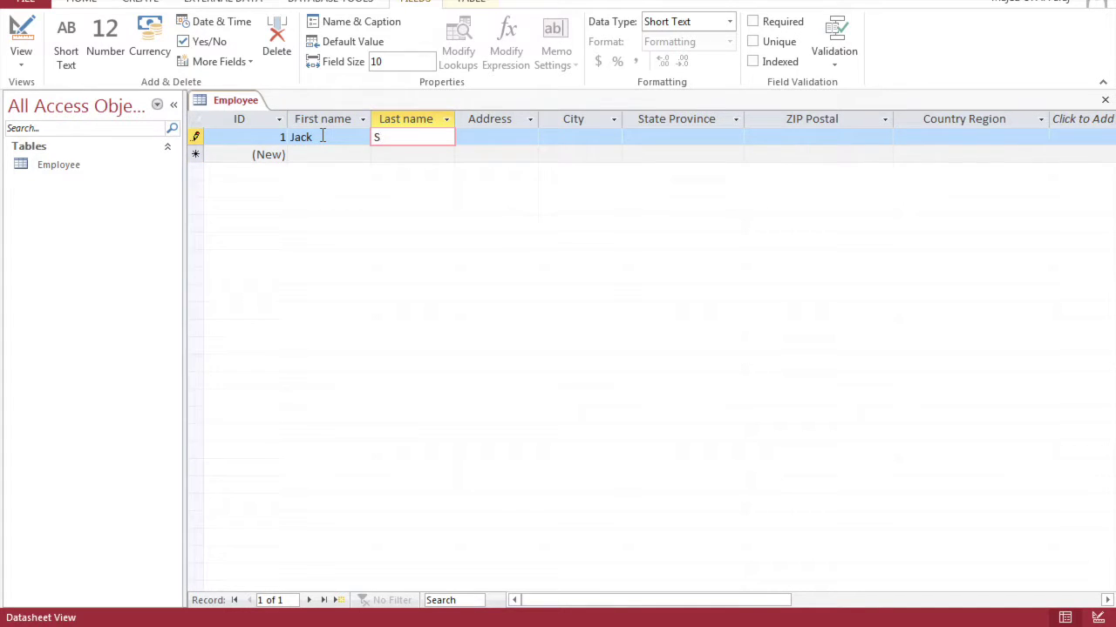
{"action": "key", "text": "Tab"}
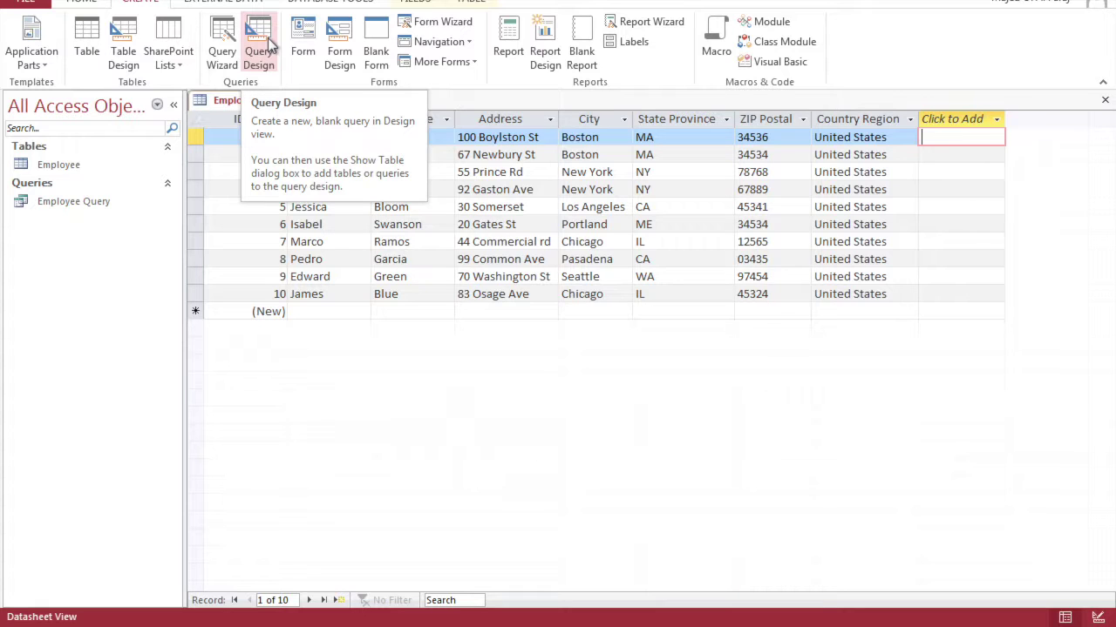
Create a blank query with no tables in SQL View, deleting the semicolon after SELECT.
{"action": "left_click", "coordinate": [269, 48]}
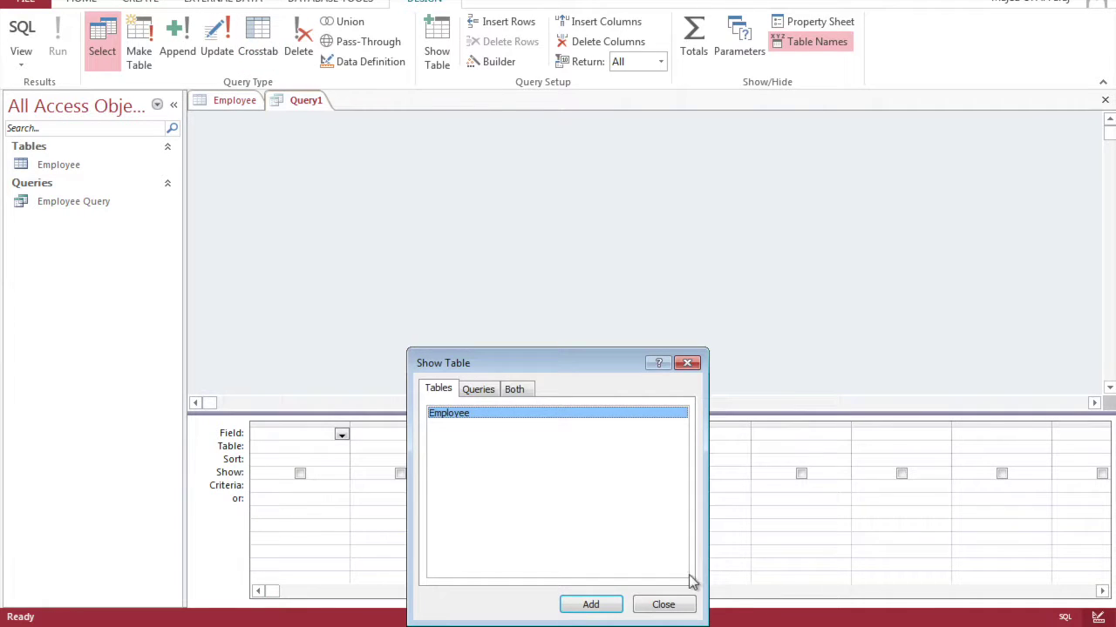
{"action": "left_click", "coordinate": [664, 604]}
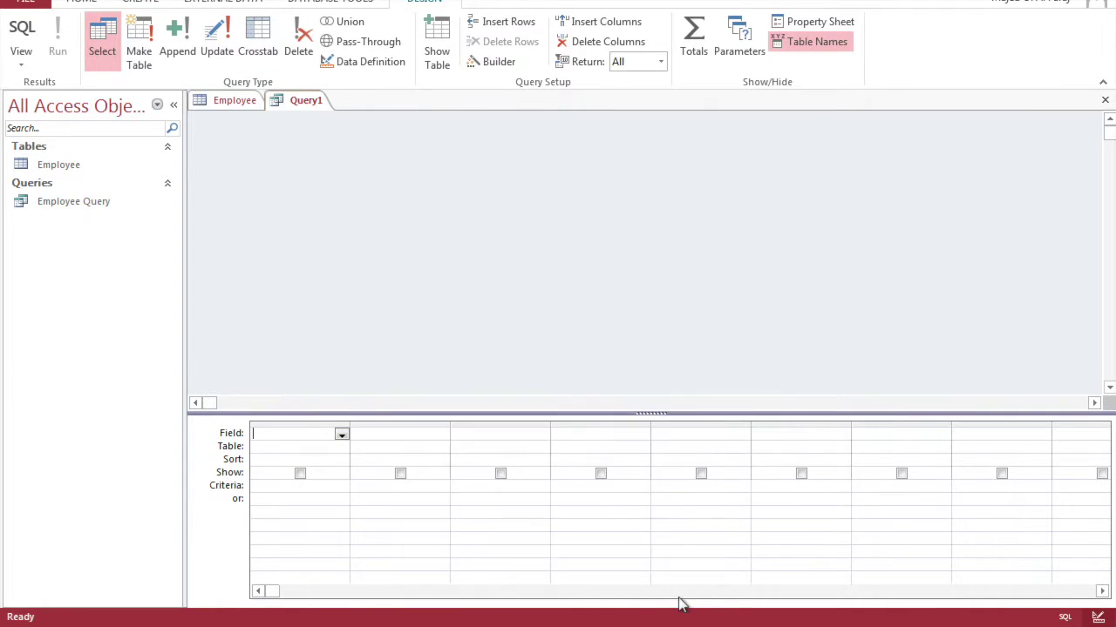
{"action": "left_click", "coordinate": [21, 63]}
{"action": "left_click", "coordinate": [66, 97]}
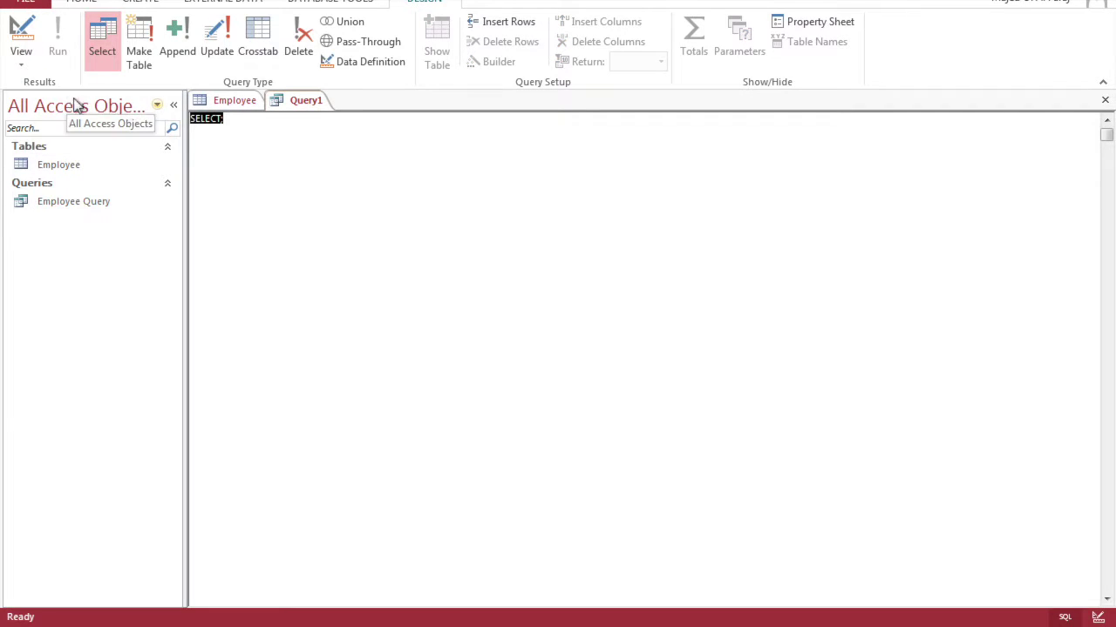
{"action": "left_click", "coordinate": [266, 125]}
{"action": "key", "text": "BackSpace"}
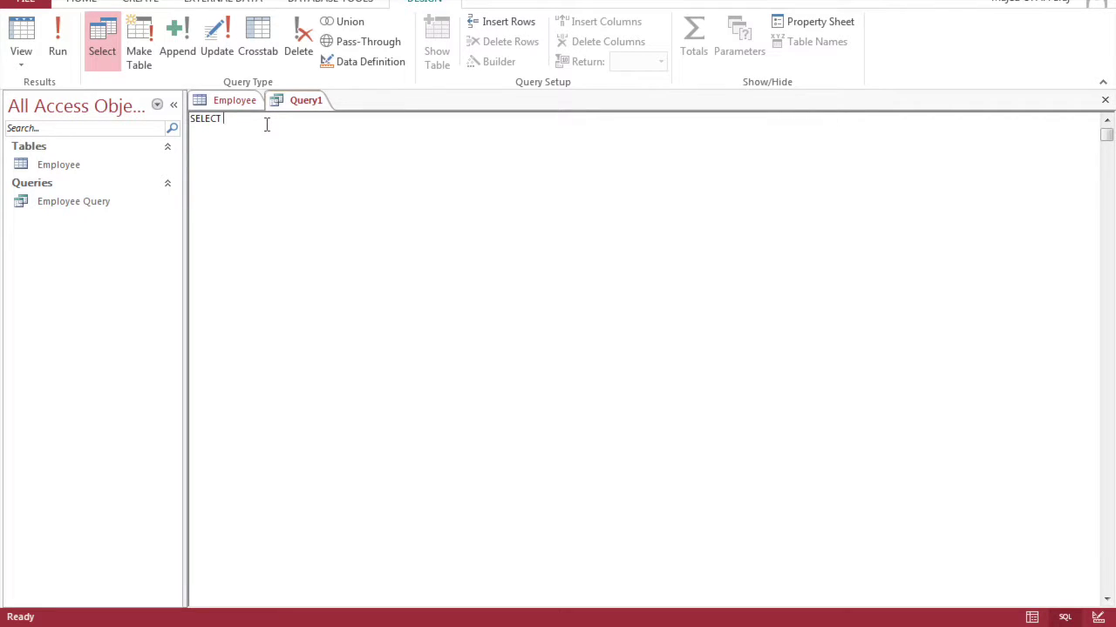
Type the SELECT list of EmployeeID, First name, last name, address, city and stateprovince, then FROM Employee and WHERE.
{"action": "type", "text": "Employee"}
{"action": "type", "text": "ID, Employee.[First name], Employee"}
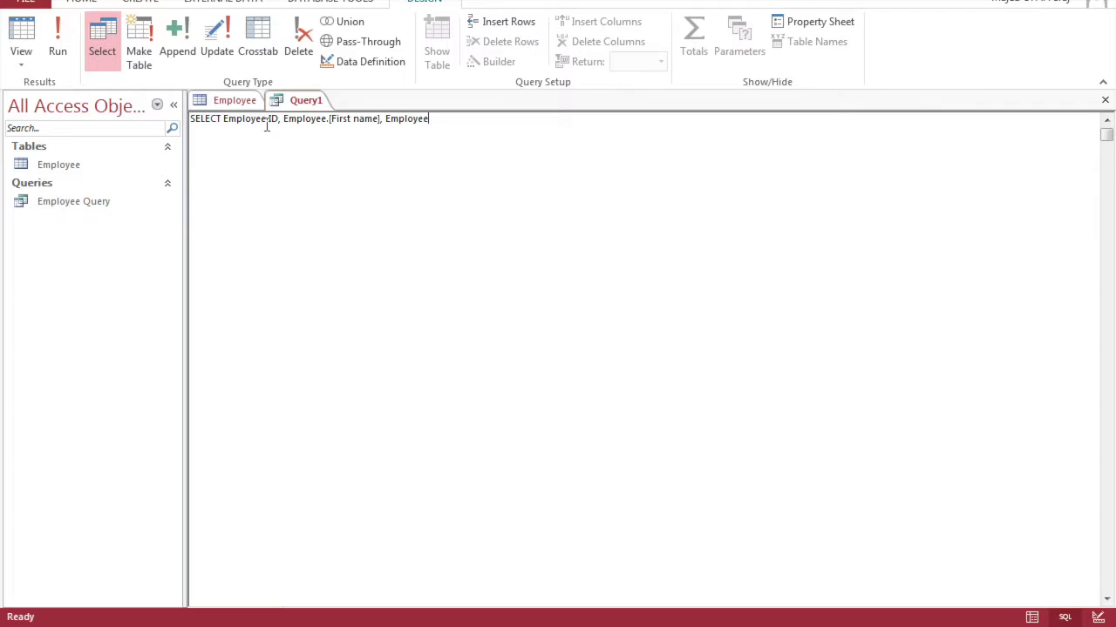
{"action": "type", "text": ".[last name], empl"}
{"action": "type", "text": "oyee.address"}
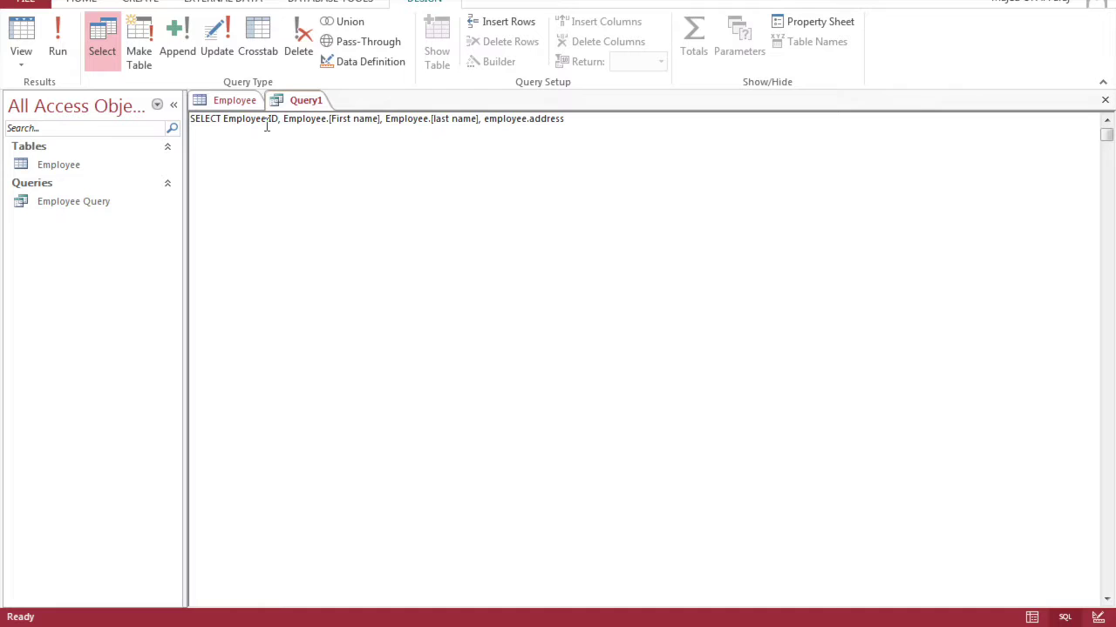
{"action": "type", "text": ", employee.city, employee.stateprovince"}
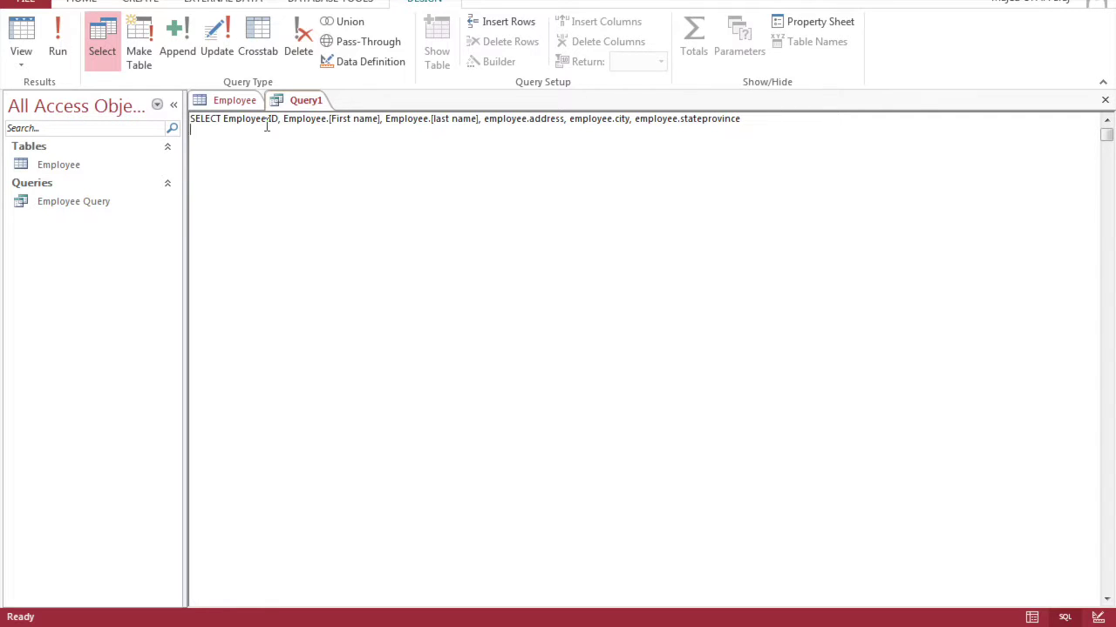
{"action": "key", "text": "Return"}
{"action": "type", "text": "FRO"}
{"action": "type", "text": "M"}
{"action": "type", "text": " Employee"}
{"action": "type", "text": "WHERE"}
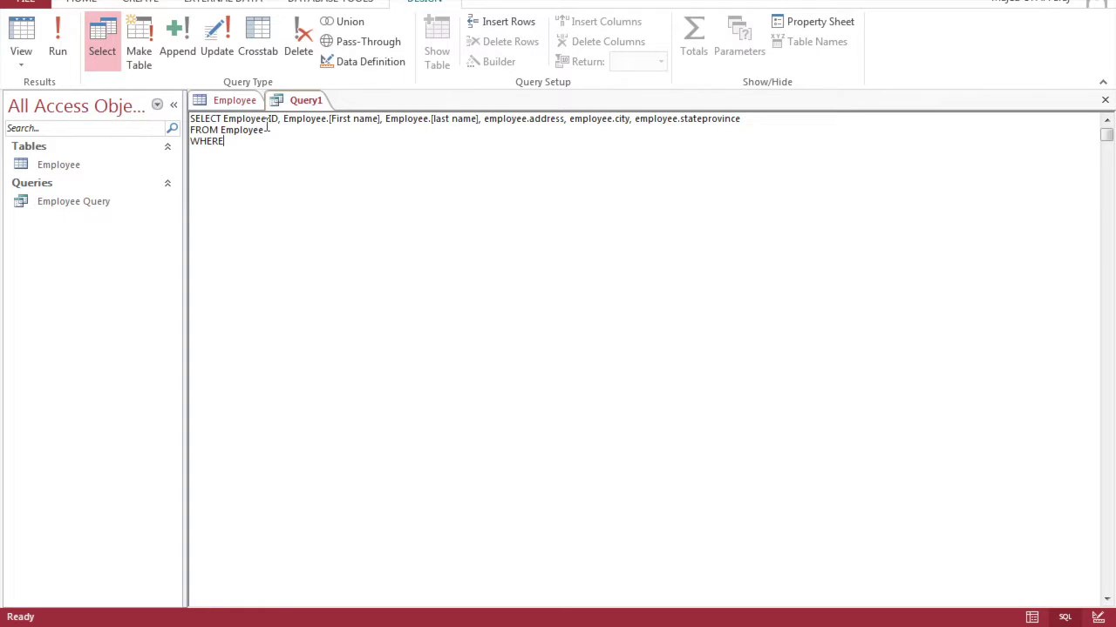
{"action": "type", "text": "EE"}
Add the condition (((Employee.stateprovince)="CA")); after WHERE and run the query.
{"action": "key", "text": "BackSpace"}
{"action": "key", "text": "BackSpace"}
{"action": "type", "text": "(((Employee.stateprovince)=\"CA"}
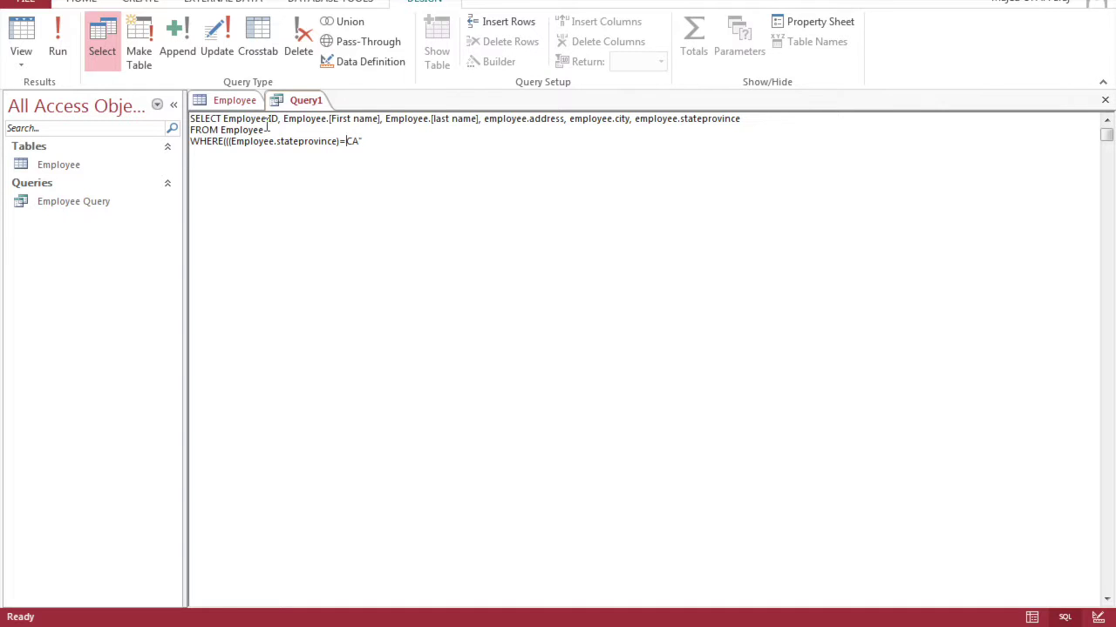
{"action": "type", "text": "\""}
{"action": "key", "text": "Left"}
{"action": "key", "text": "Left"}
{"action": "key", "text": "Left"}
{"action": "type", "text": "\"CA\"));"}
{"action": "left_click", "coordinate": [68, 45]}
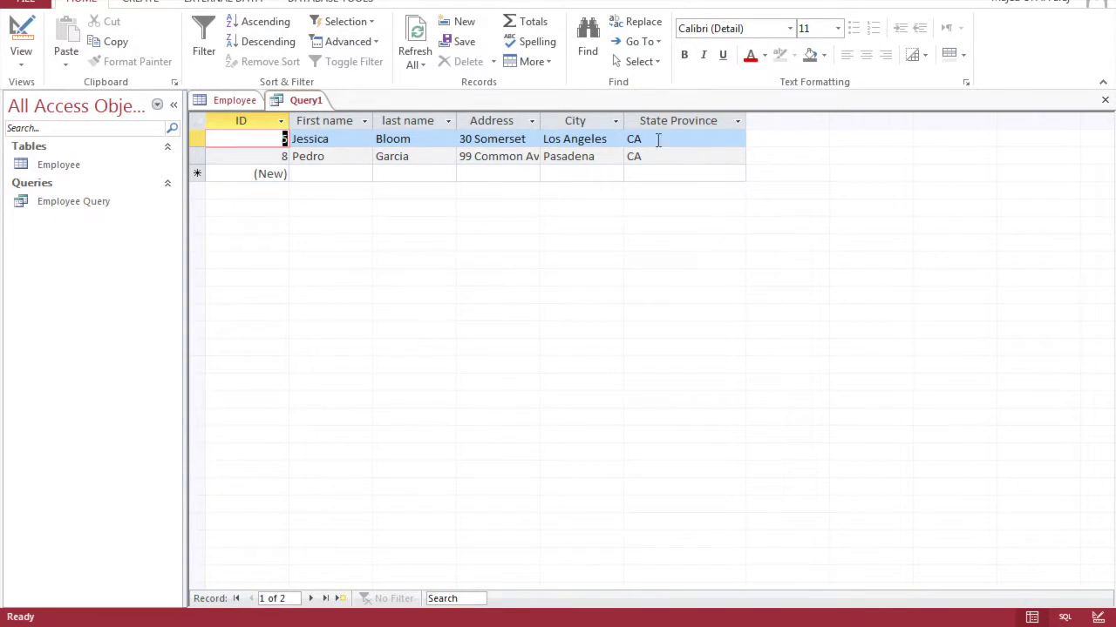
Widen the Address column, close Query1 without saving, and start a new query in Design view.
{"action": "double_click", "coordinate": [539, 120]}
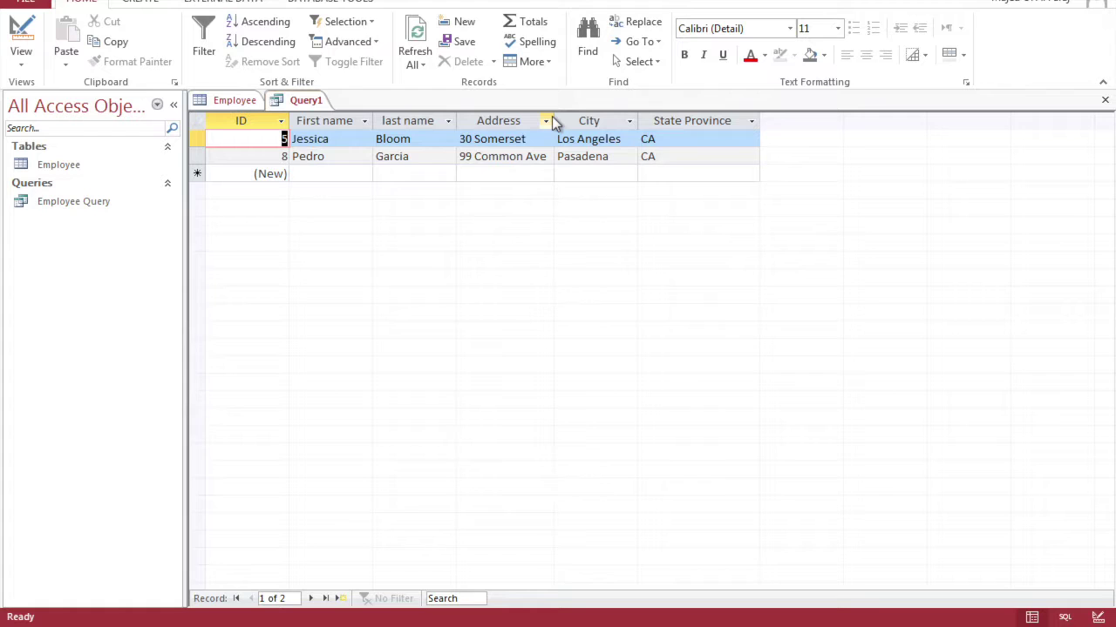
{"action": "right_click", "coordinate": [312, 103]}
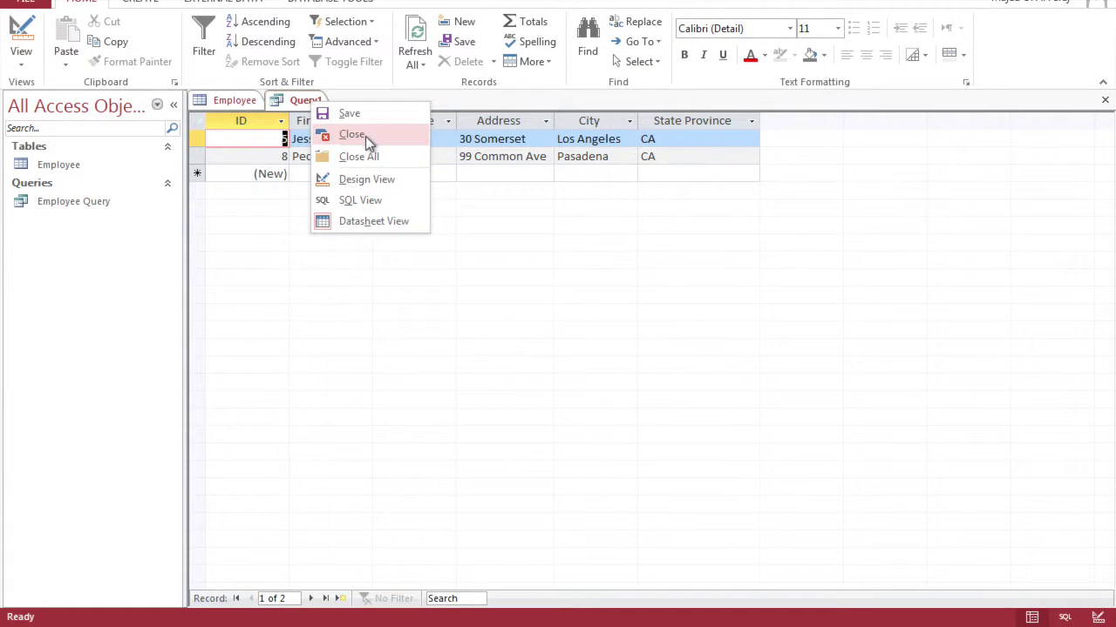
{"action": "left_click", "coordinate": [365, 135]}
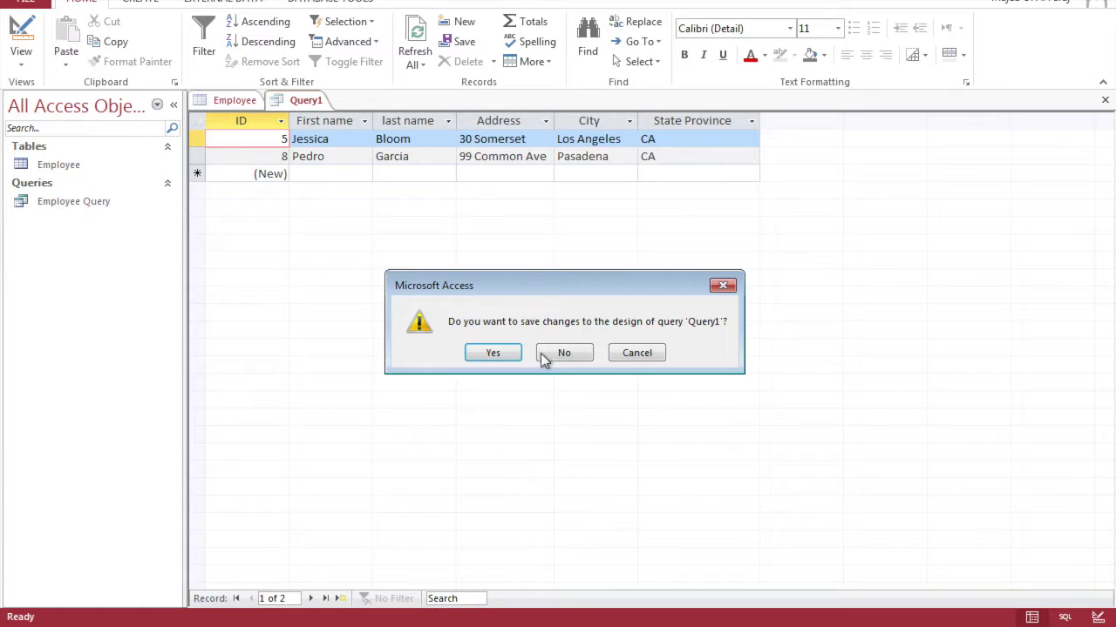
{"action": "left_click", "coordinate": [542, 358]}
{"action": "left_click", "coordinate": [144, 2]}
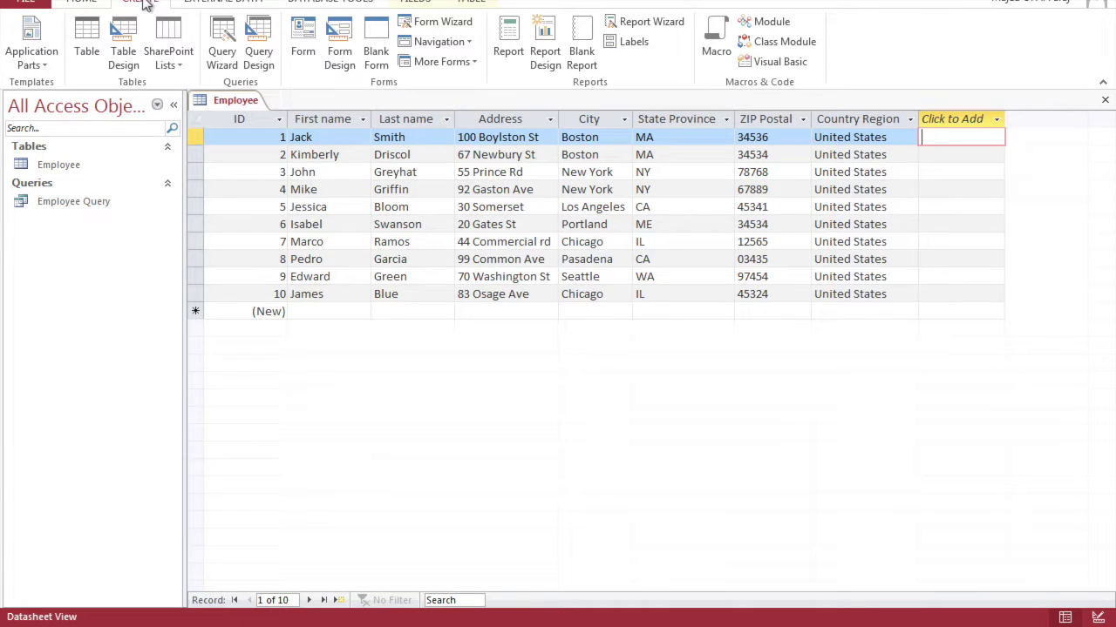
{"action": "left_click", "coordinate": [258, 48]}
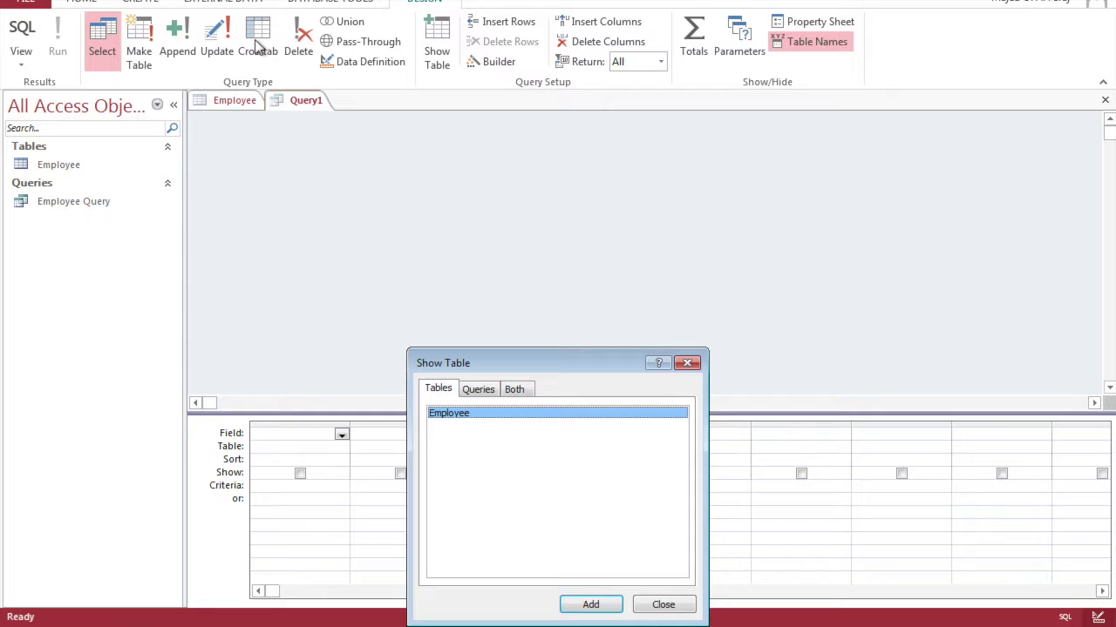
Add the Employee table to the query design and enlarge its field list.
{"action": "double_click", "coordinate": [487, 415]}
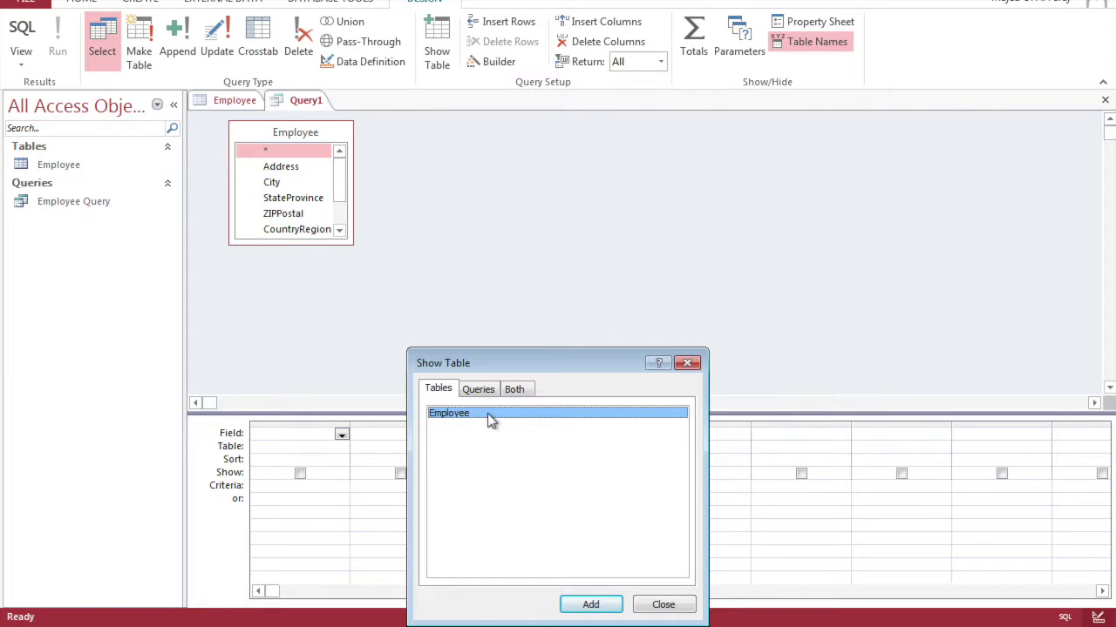
{"action": "left_click", "coordinate": [664, 605]}
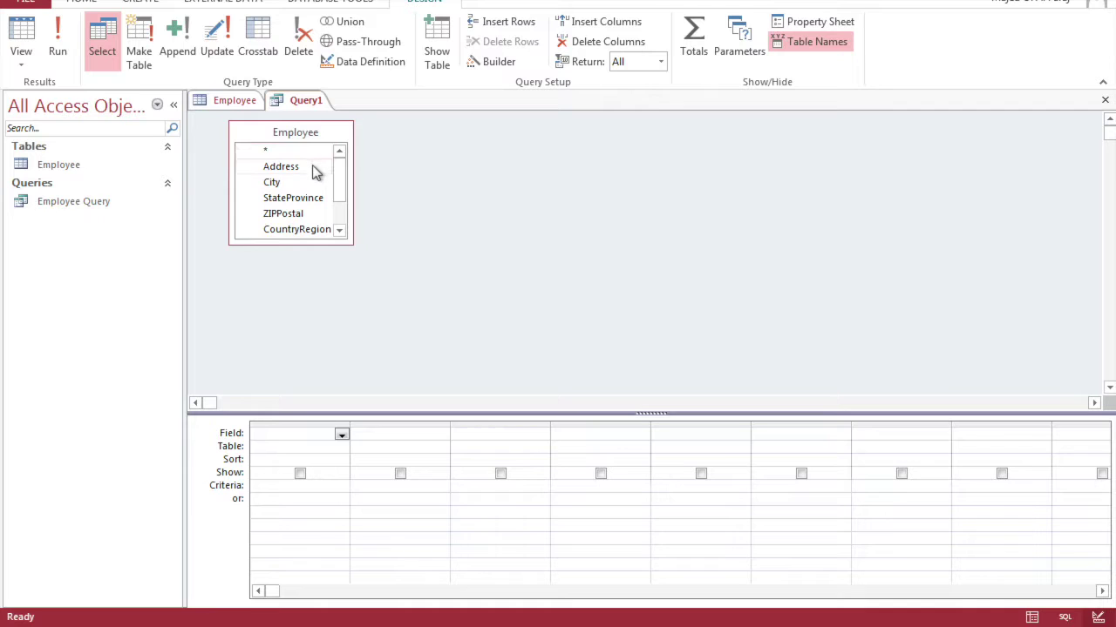
{"action": "left_click", "coordinate": [338, 187]}
{"action": "left_click_drag", "start_coordinate": [338, 187], "coordinate": [340, 215]}
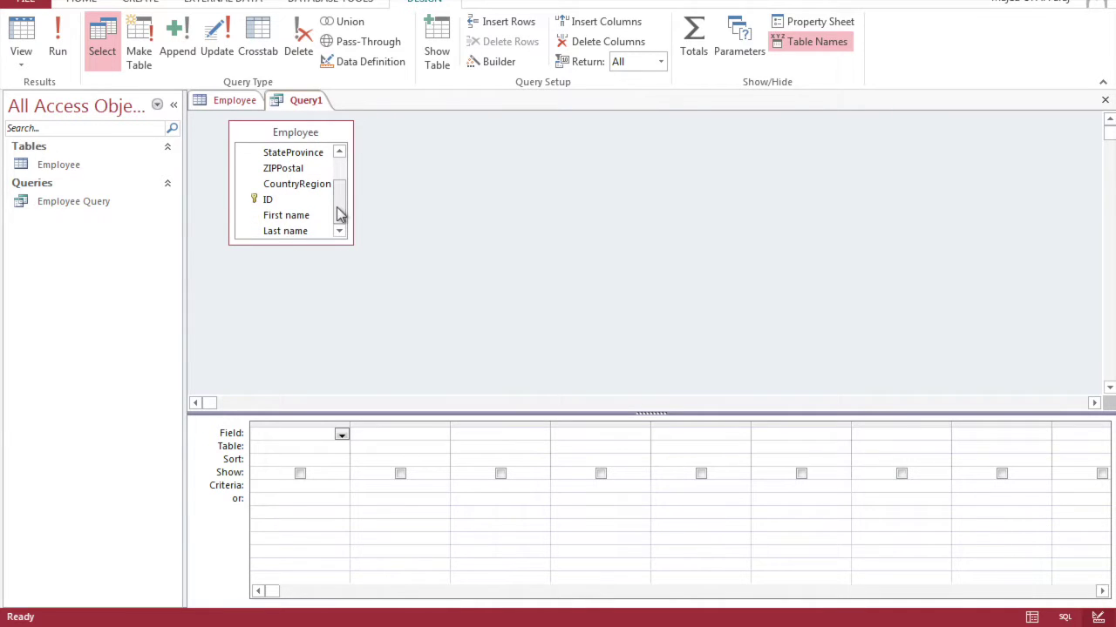
Add ID, First name, Last name, Address, City, StateProvince and ZIPPostal to the design grid.
{"action": "double_click", "coordinate": [294, 195]}
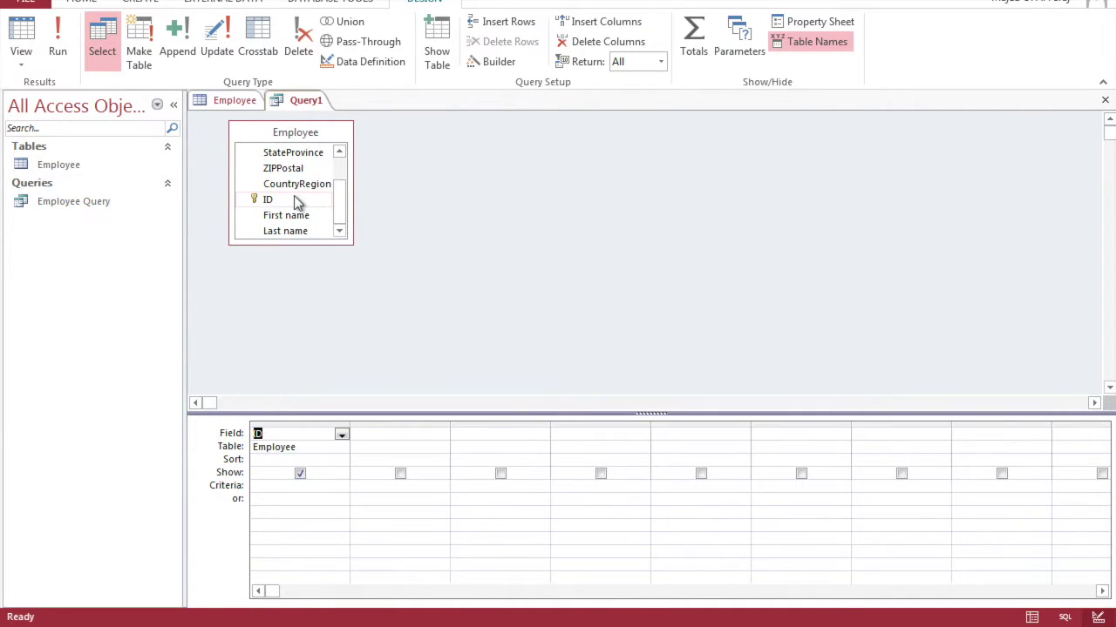
{"action": "double_click", "coordinate": [297, 218]}
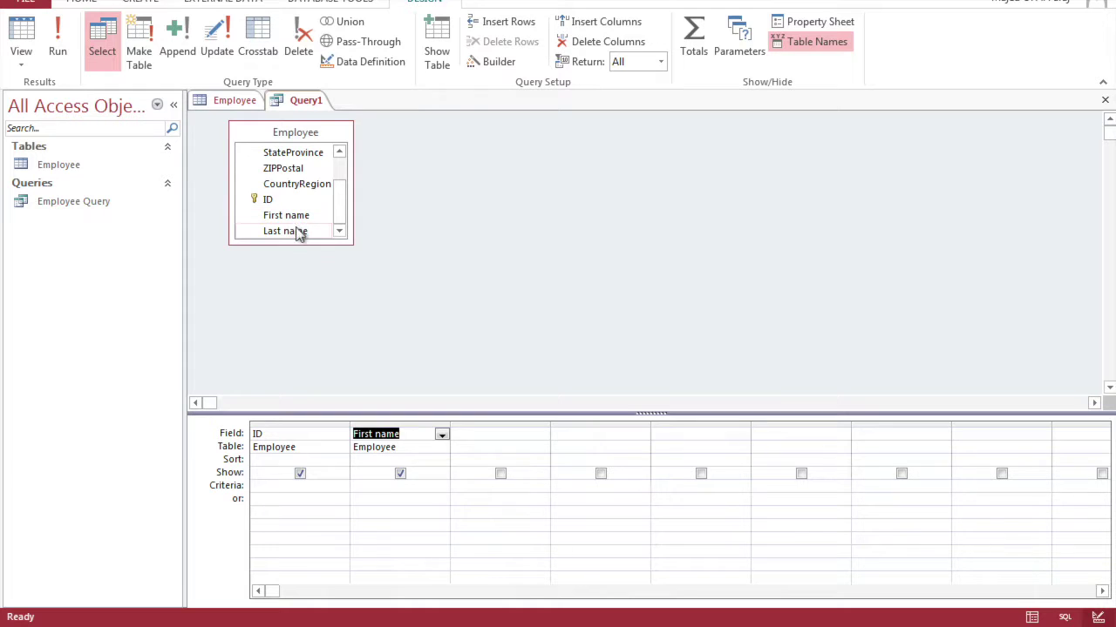
{"action": "left_click", "coordinate": [296, 231]}
{"action": "double_click", "coordinate": [296, 231]}
{"action": "left_click_drag", "start_coordinate": [337, 217], "coordinate": [339, 184]}
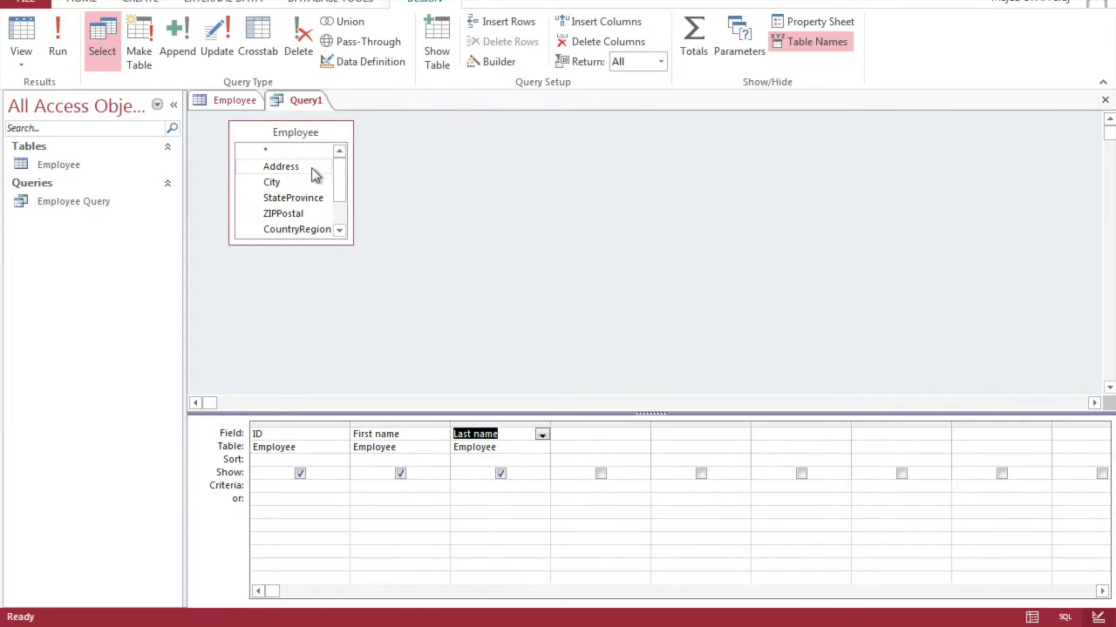
{"action": "double_click", "coordinate": [311, 168]}
{"action": "double_click", "coordinate": [312, 183]}
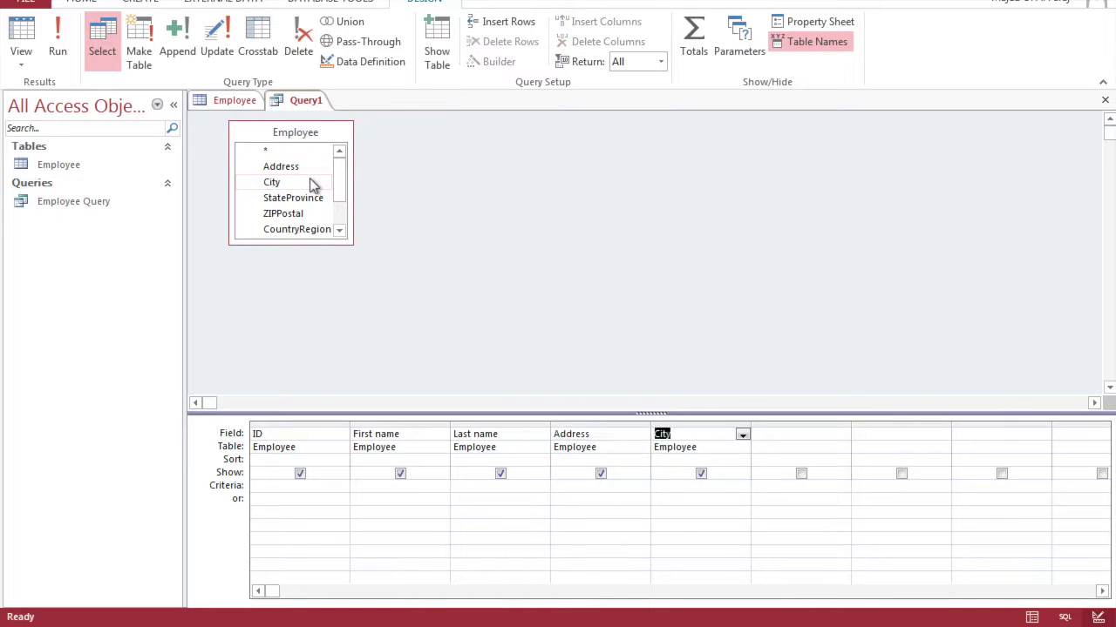
{"action": "double_click", "coordinate": [312, 199]}
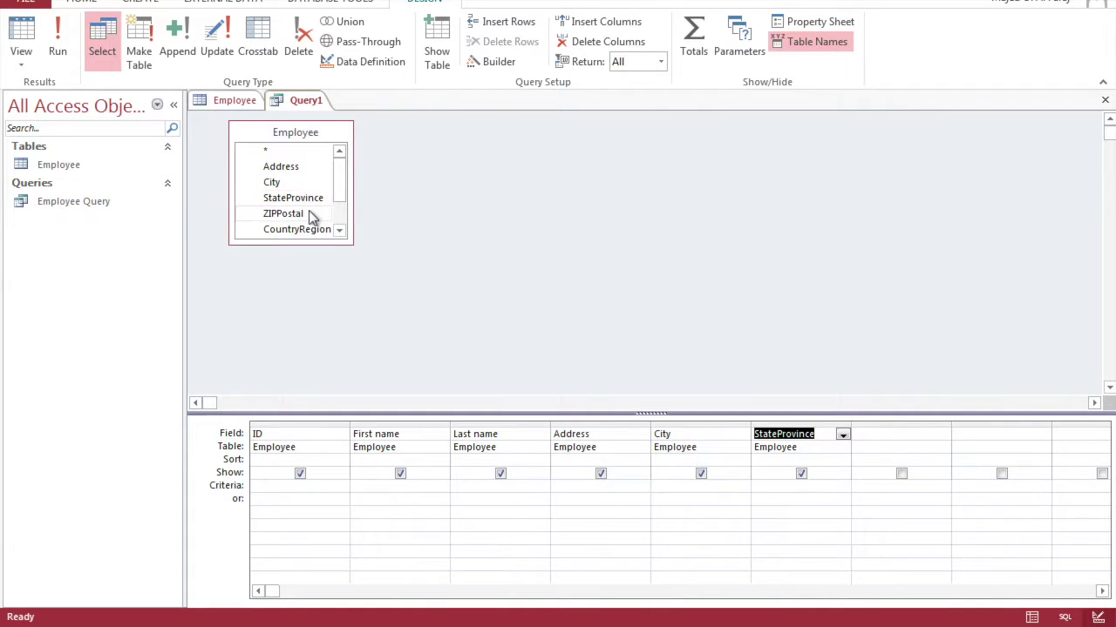
{"action": "double_click", "coordinate": [312, 214]}
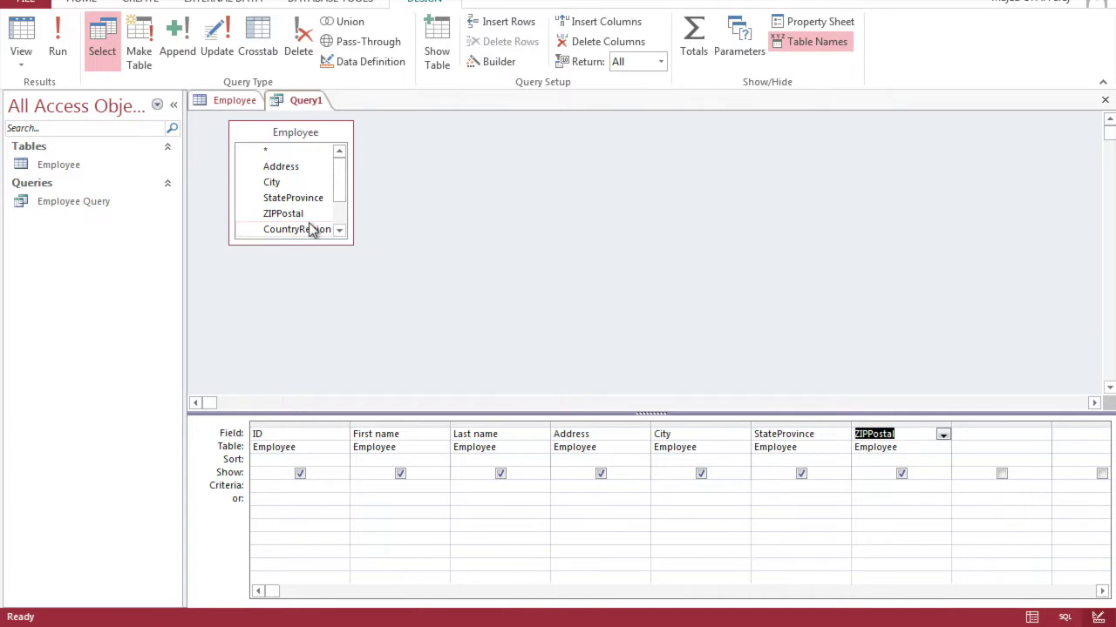
{"action": "left_click", "coordinate": [479, 134]}
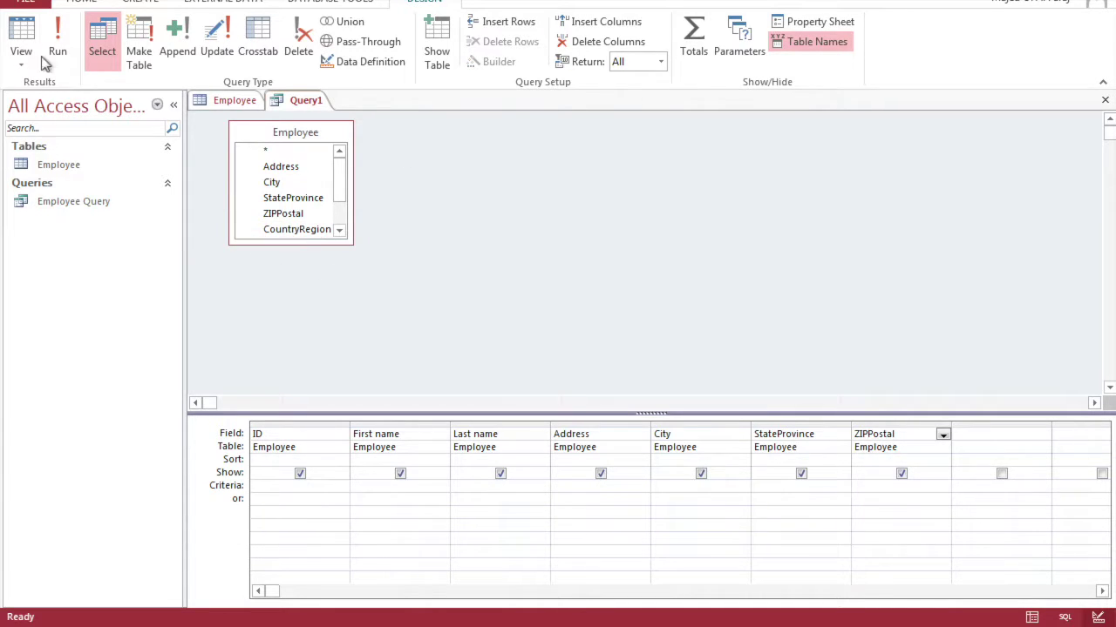
{"action": "left_click", "coordinate": [781, 485]}
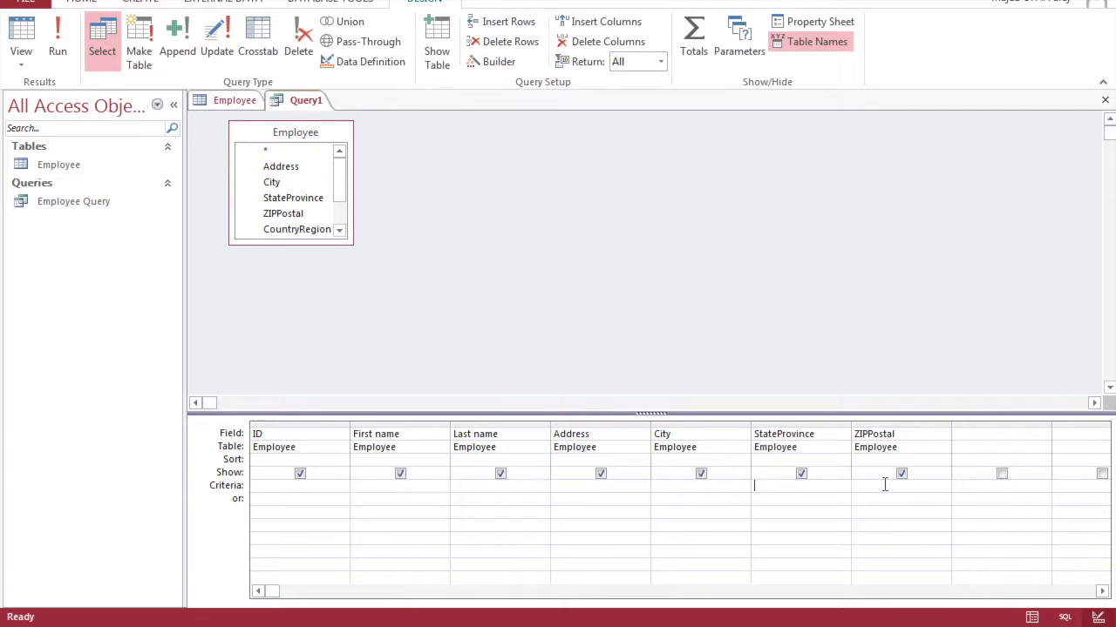
Enter "CA" as the StateProvince criterion and run the query.
{"action": "type", "text": "\"CA"}
{"action": "left_click", "coordinate": [67, 50]}
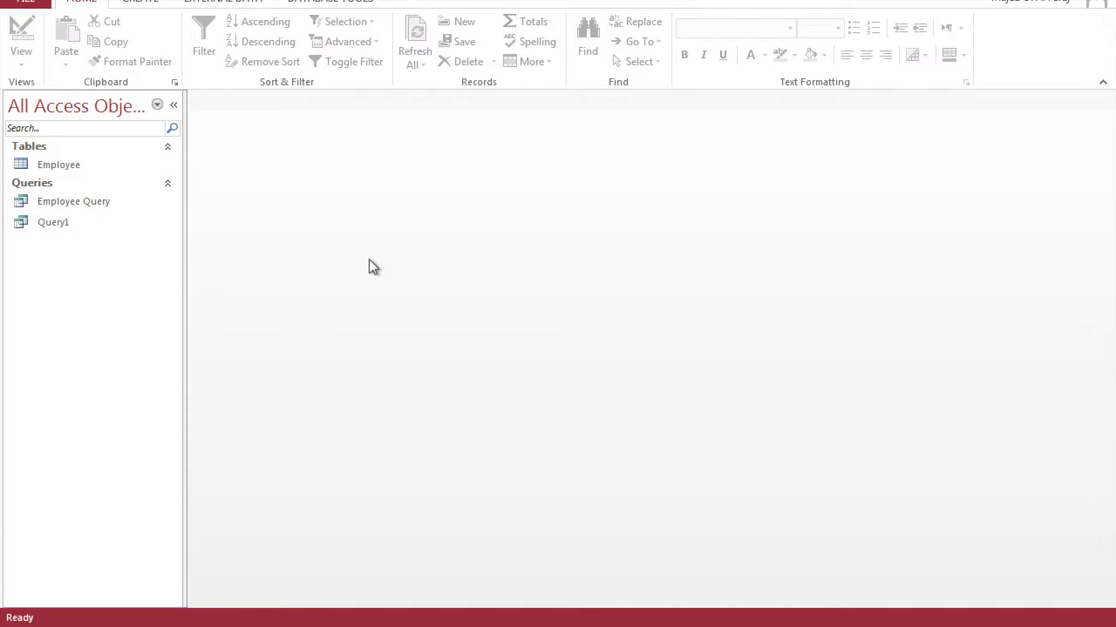
{"action": "left_click", "coordinate": [135, 2]}
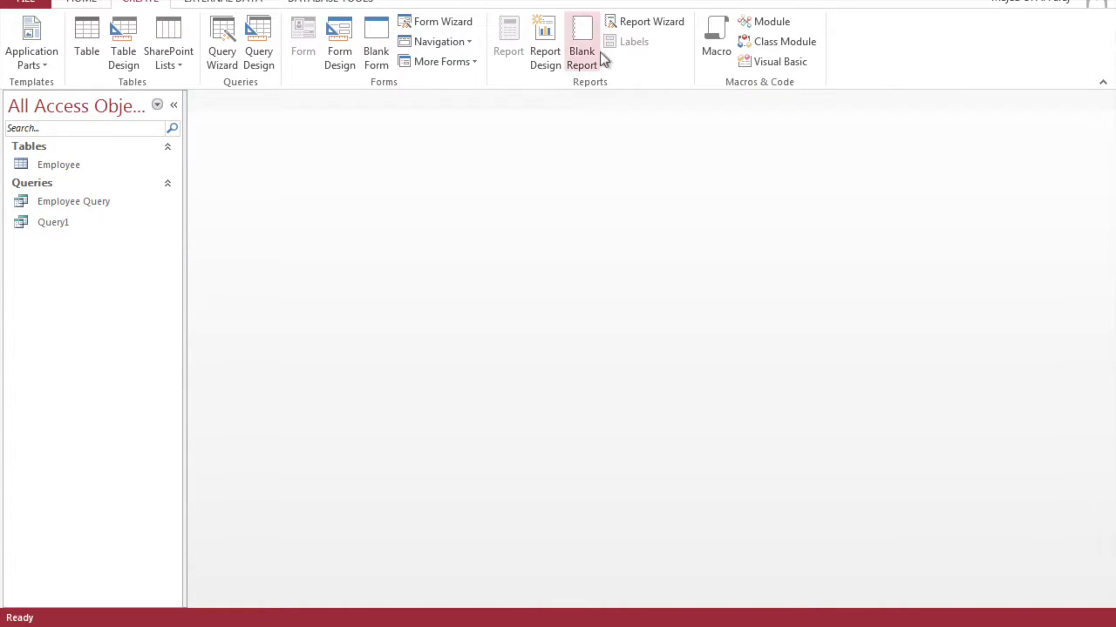
Start the Report Wizard and select all eight Employee fields, ID through CountryRegion.
{"action": "left_click", "coordinate": [641, 25]}
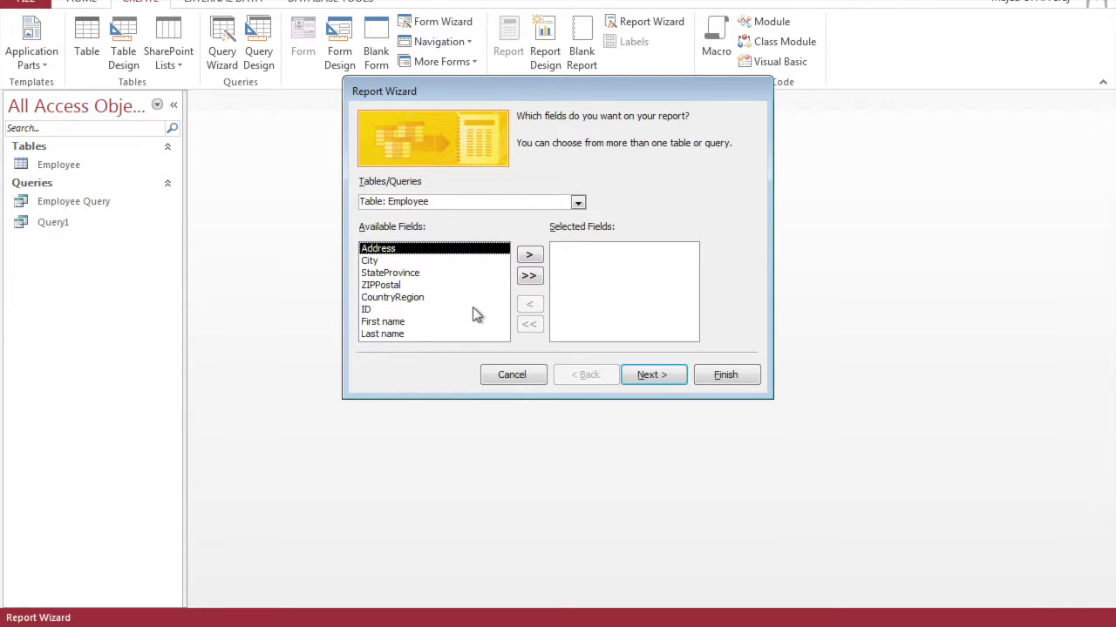
{"action": "double_click", "coordinate": [366, 310]}
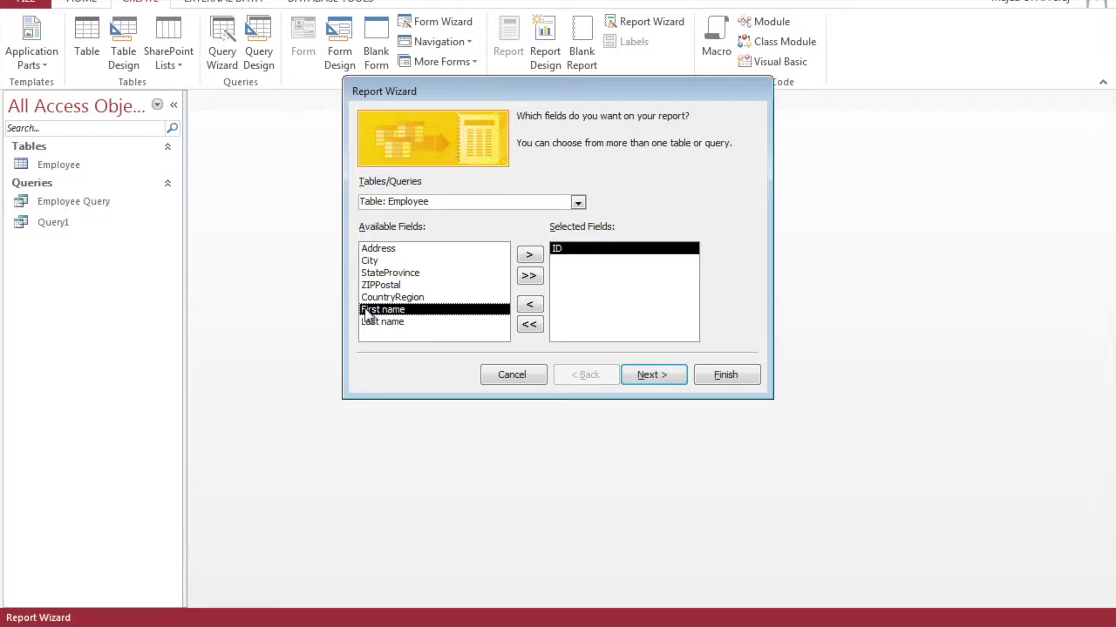
{"action": "double_click", "coordinate": [373, 312]}
{"action": "double_click", "coordinate": [372, 310]}
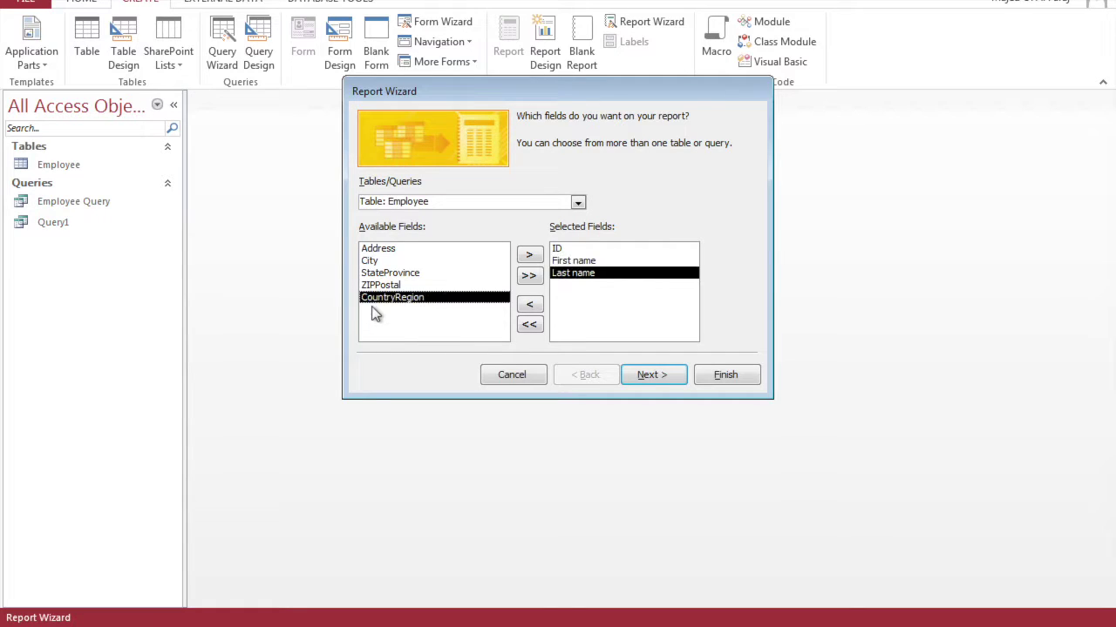
{"action": "double_click", "coordinate": [392, 251]}
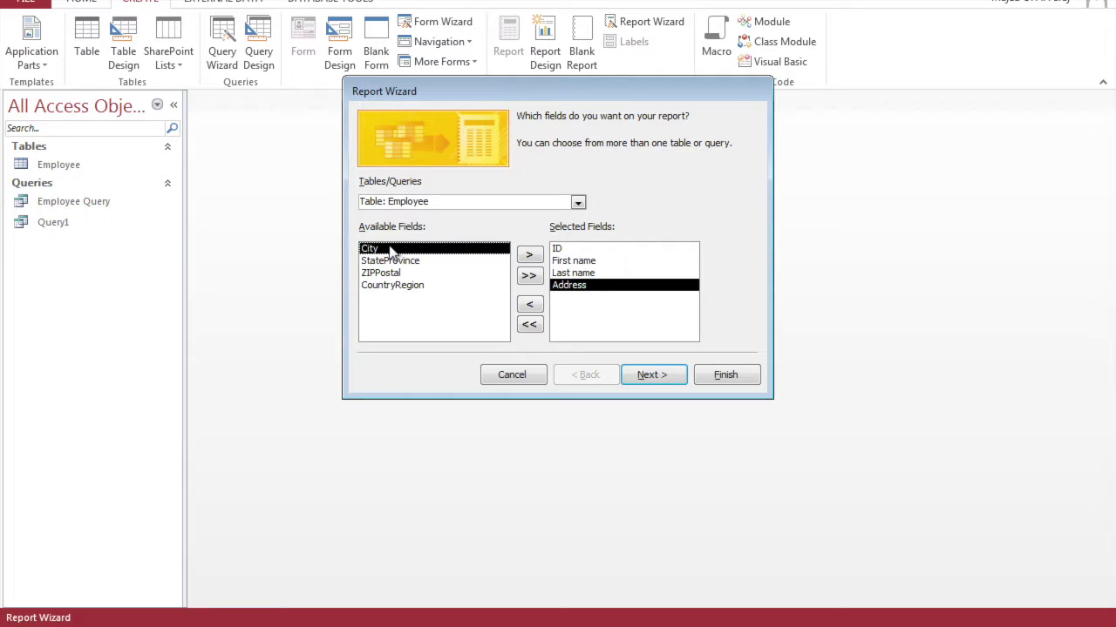
{"action": "double_click", "coordinate": [392, 252]}
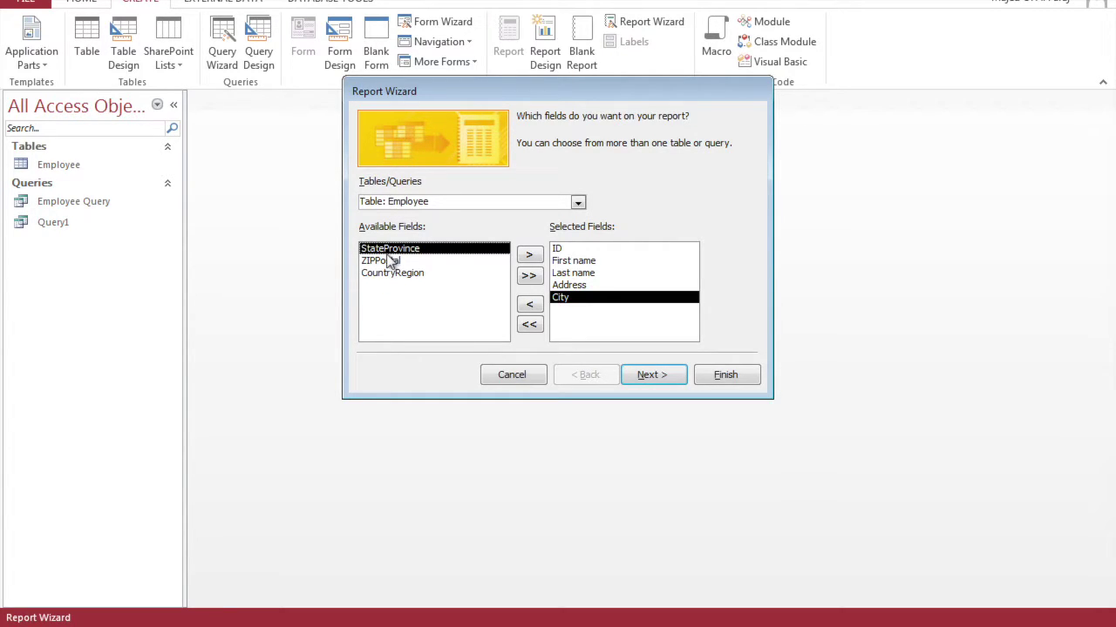
{"action": "double_click", "coordinate": [390, 259]}
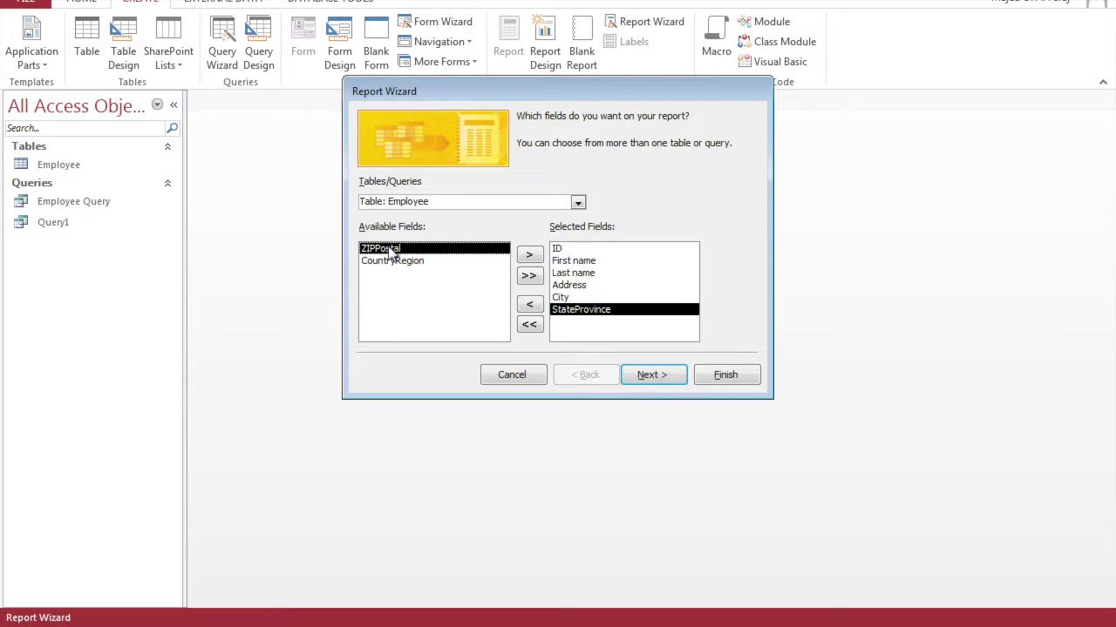
{"action": "double_click", "coordinate": [391, 250]}
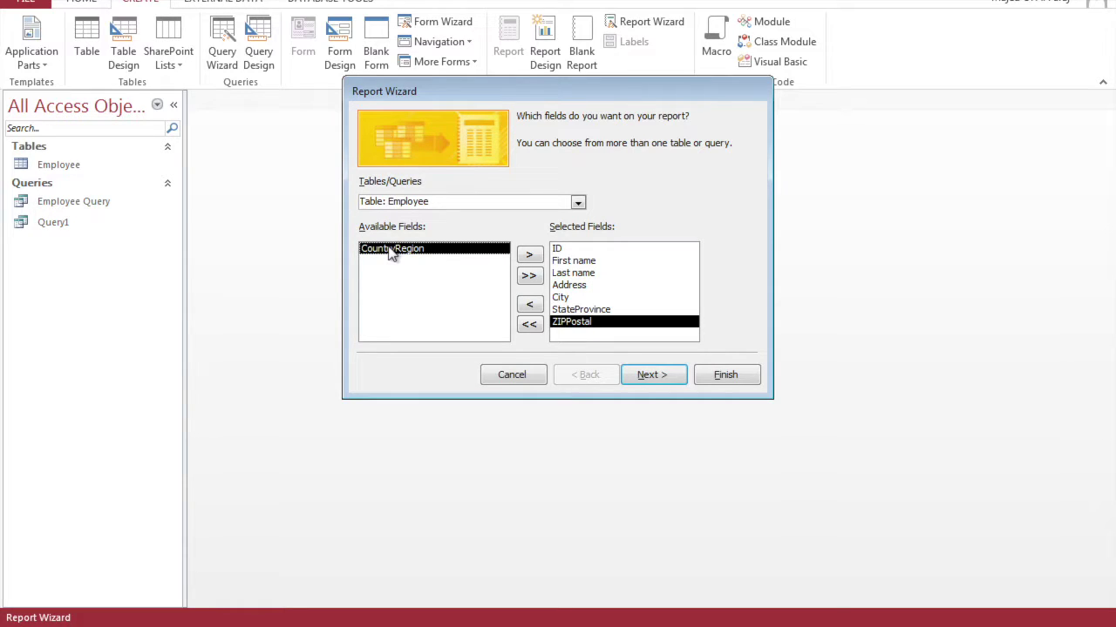
{"action": "double_click", "coordinate": [391, 250]}
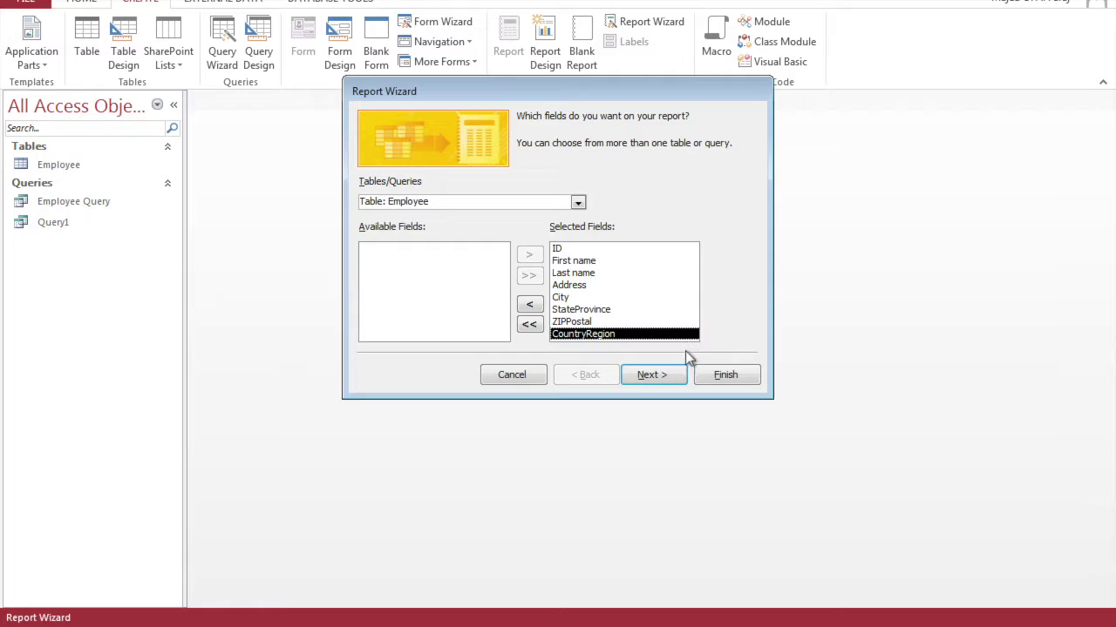
{"action": "left_click", "coordinate": [654, 375]}
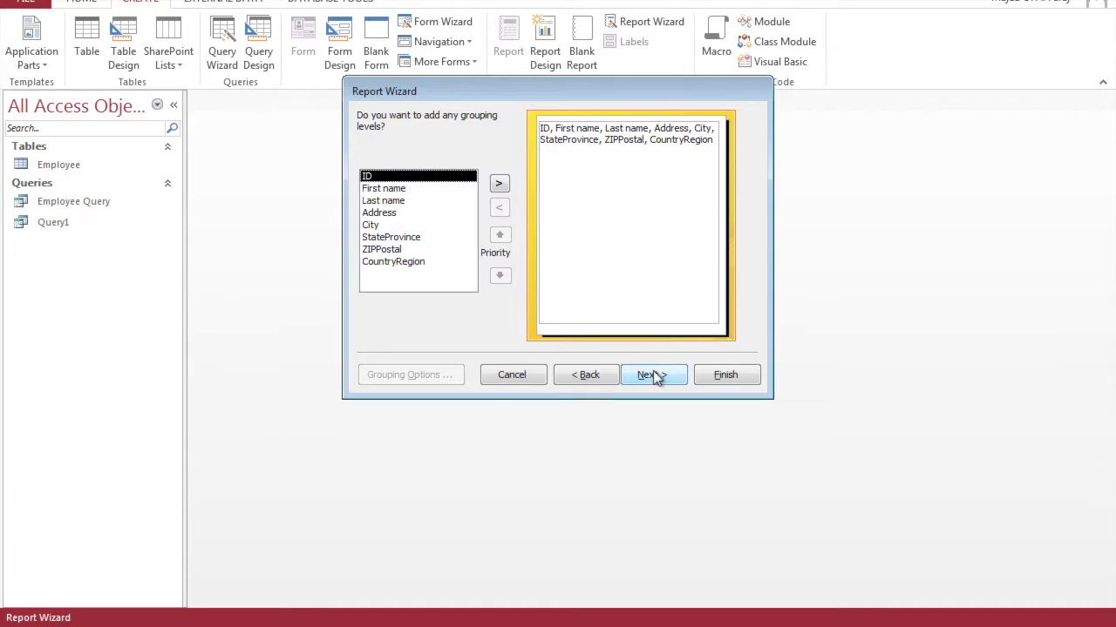
Group the report by ID and sort records by Last name ascending.
{"action": "left_click", "coordinate": [497, 184]}
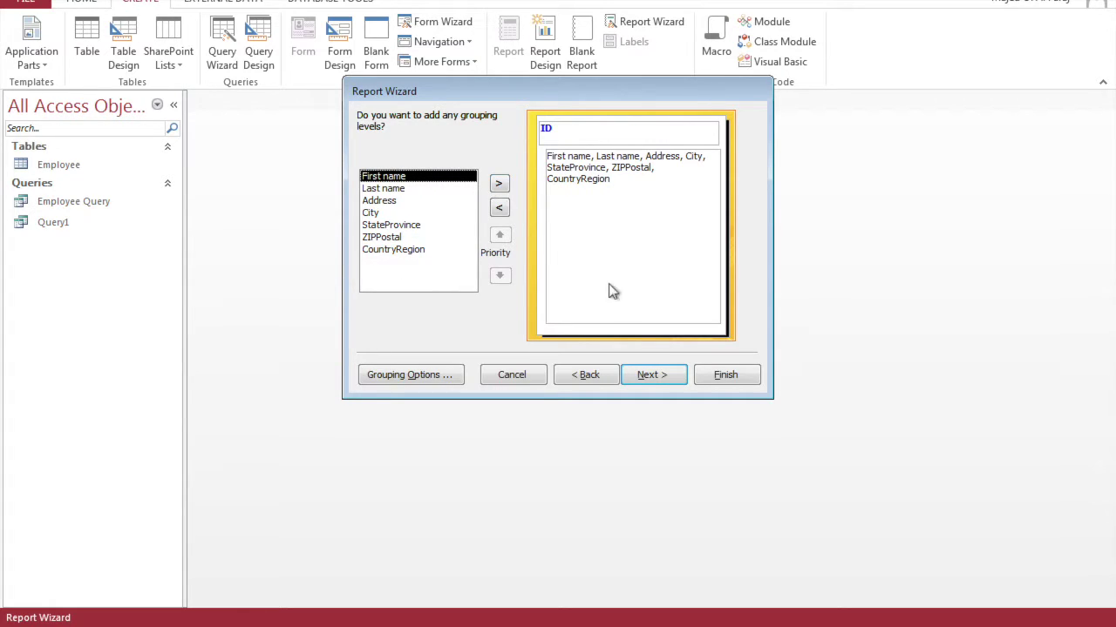
{"action": "left_click", "coordinate": [650, 374]}
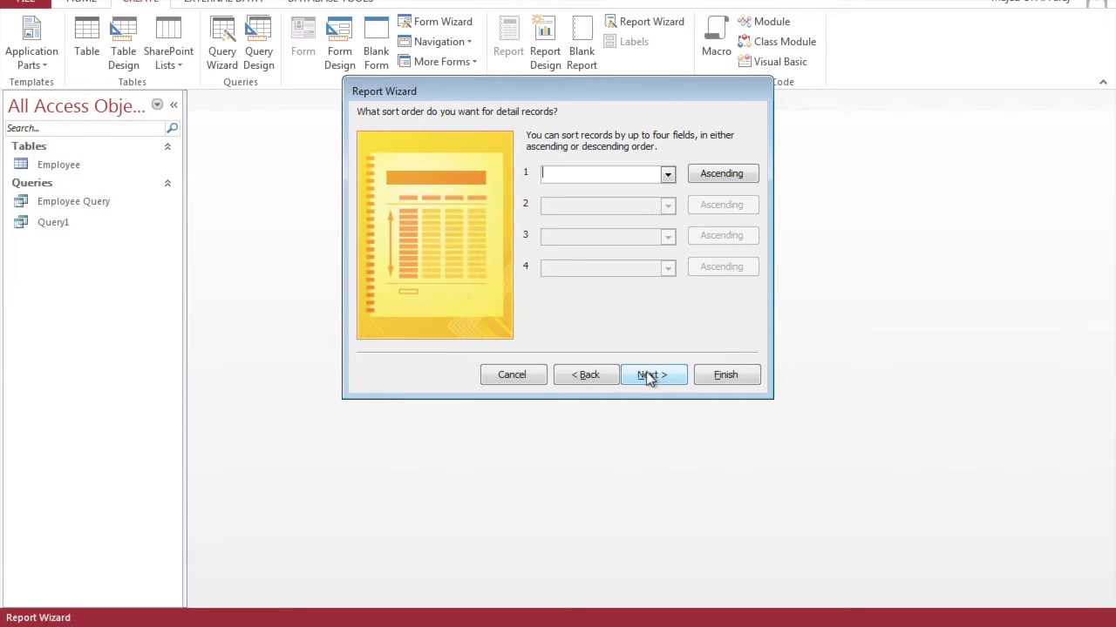
{"action": "left_click", "coordinate": [667, 176]}
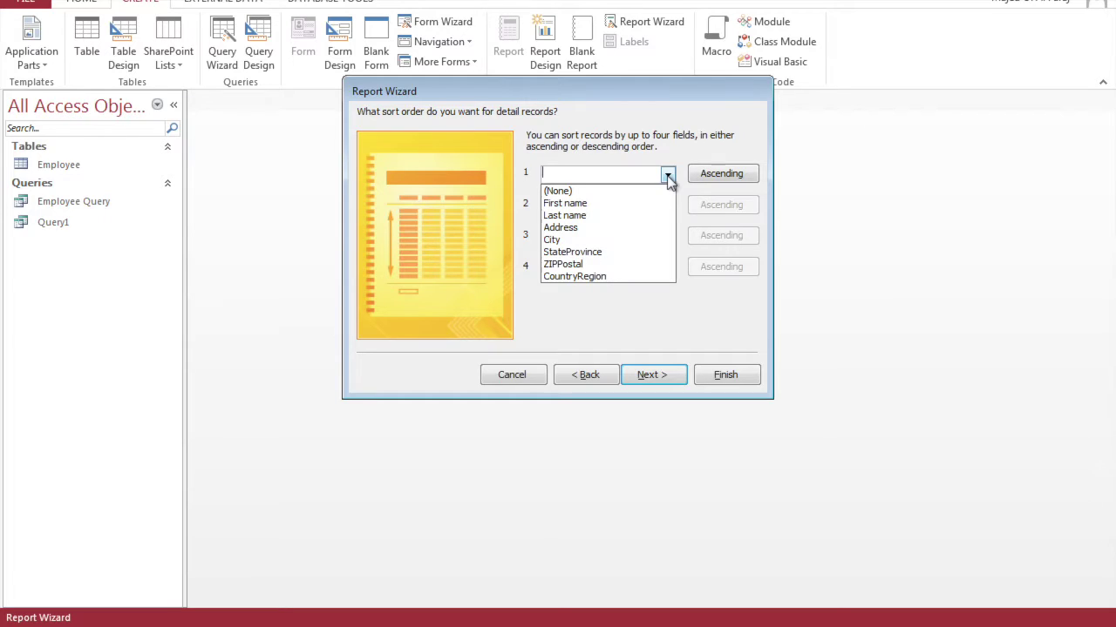
{"action": "left_click", "coordinate": [636, 216]}
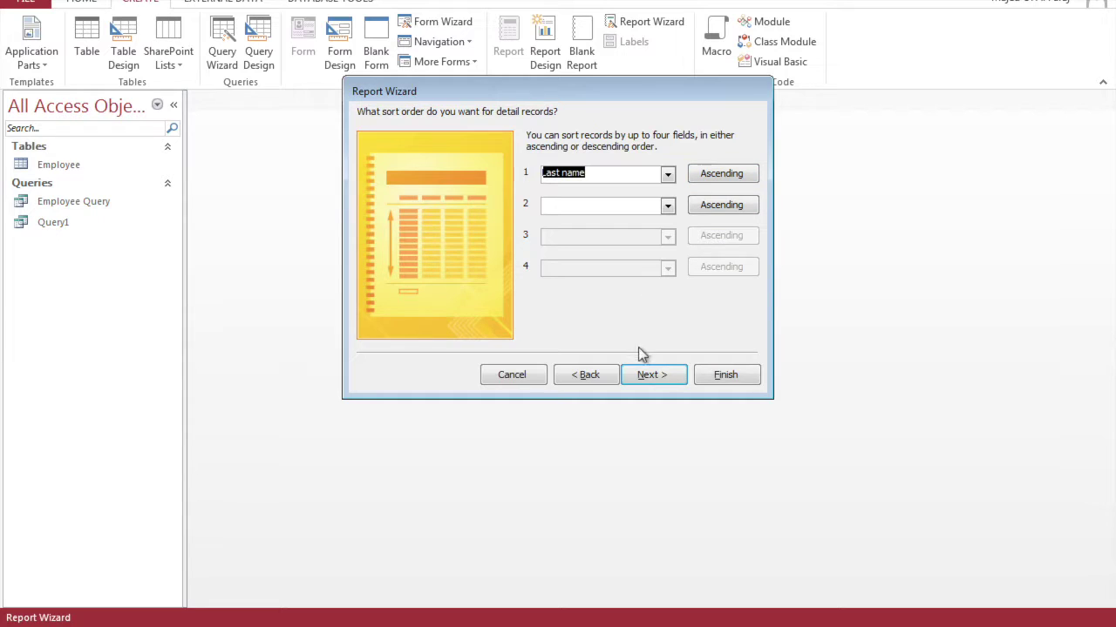
{"action": "left_click", "coordinate": [645, 377]}
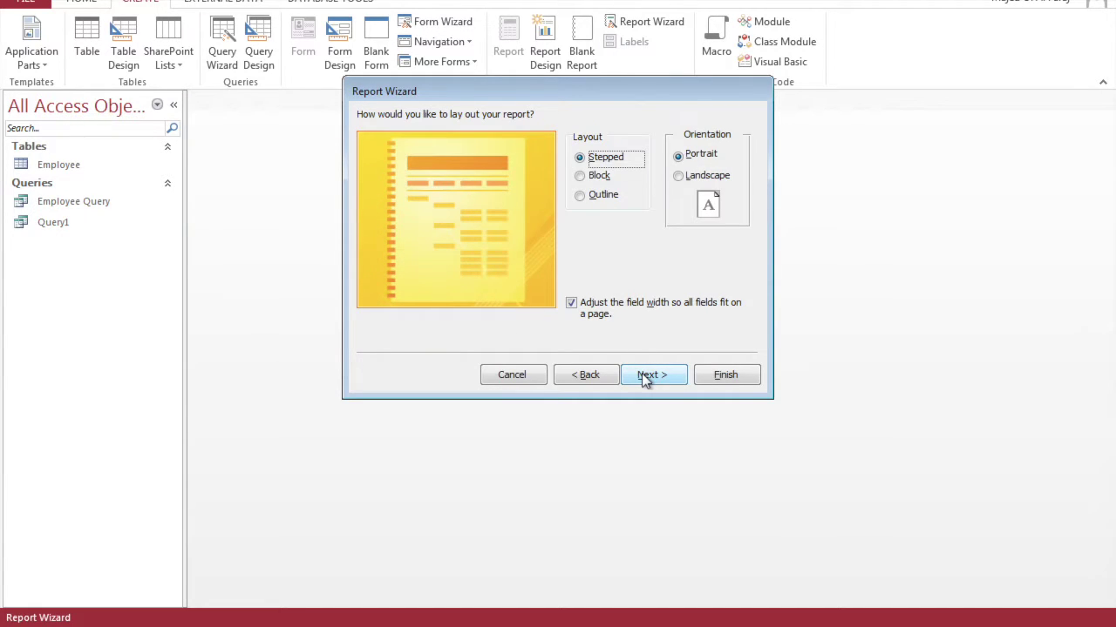
Choose the Outline layout in Landscape orientation and advance to the title step.
{"action": "left_click", "coordinate": [600, 196]}
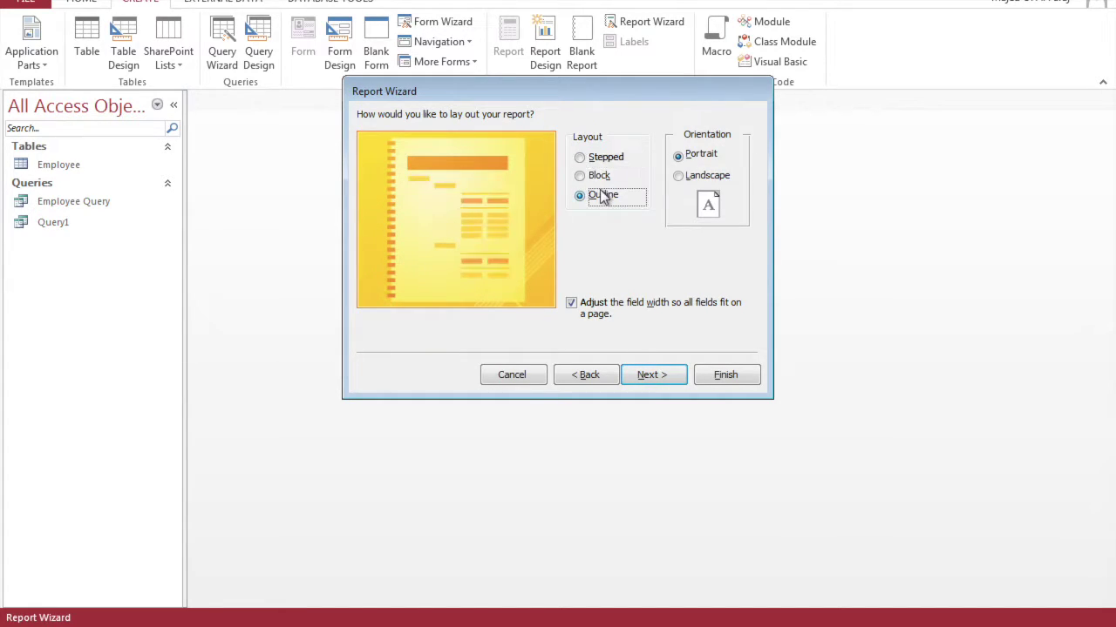
{"action": "left_click", "coordinate": [678, 177]}
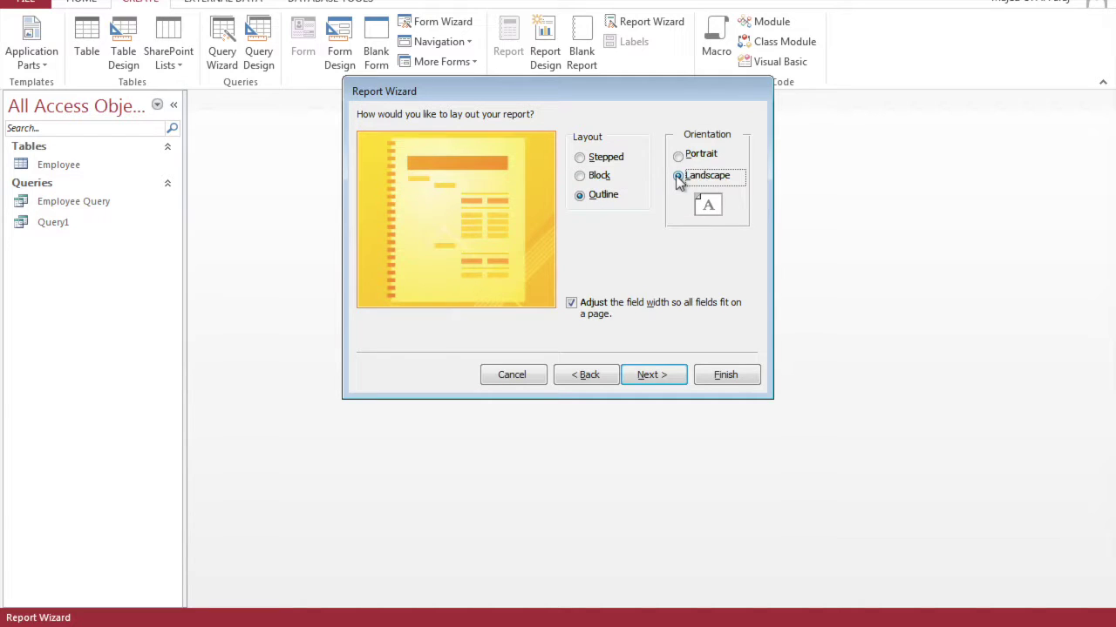
{"action": "left_click", "coordinate": [647, 374]}
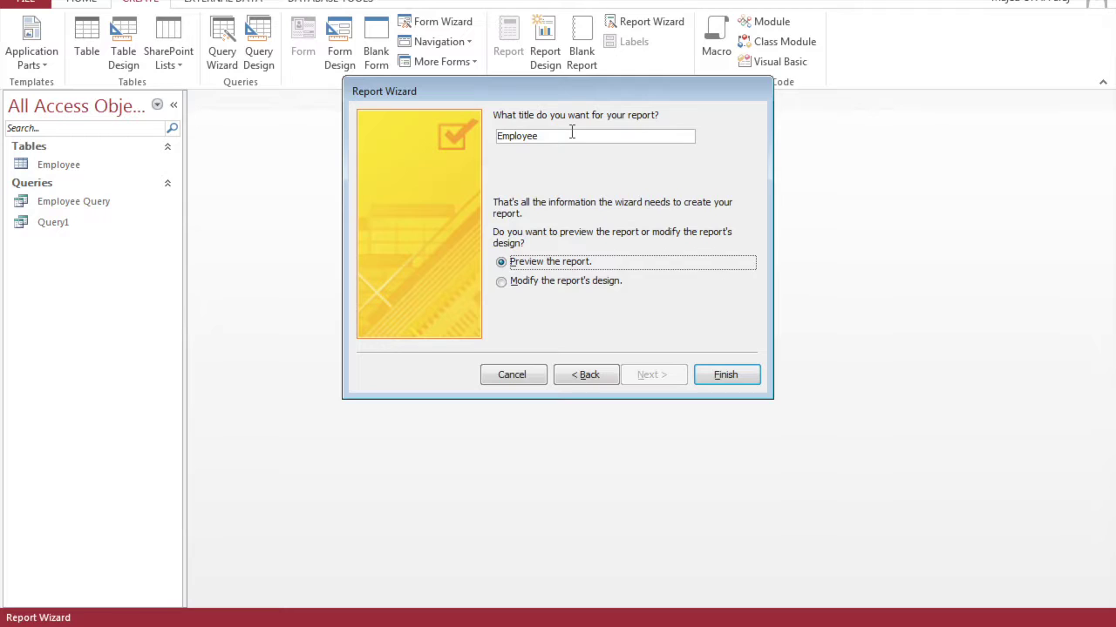
{"action": "left_click", "coordinate": [571, 135]}
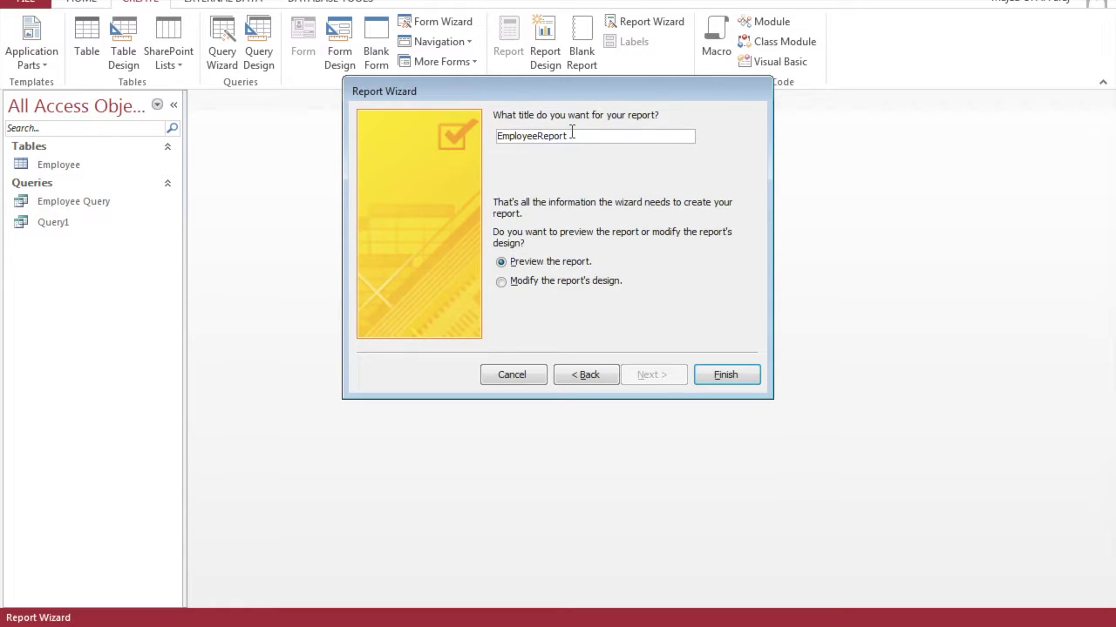
Finish the wizard so EmployeeReport opens in Print Preview.
{"action": "left_click", "coordinate": [713, 377]}
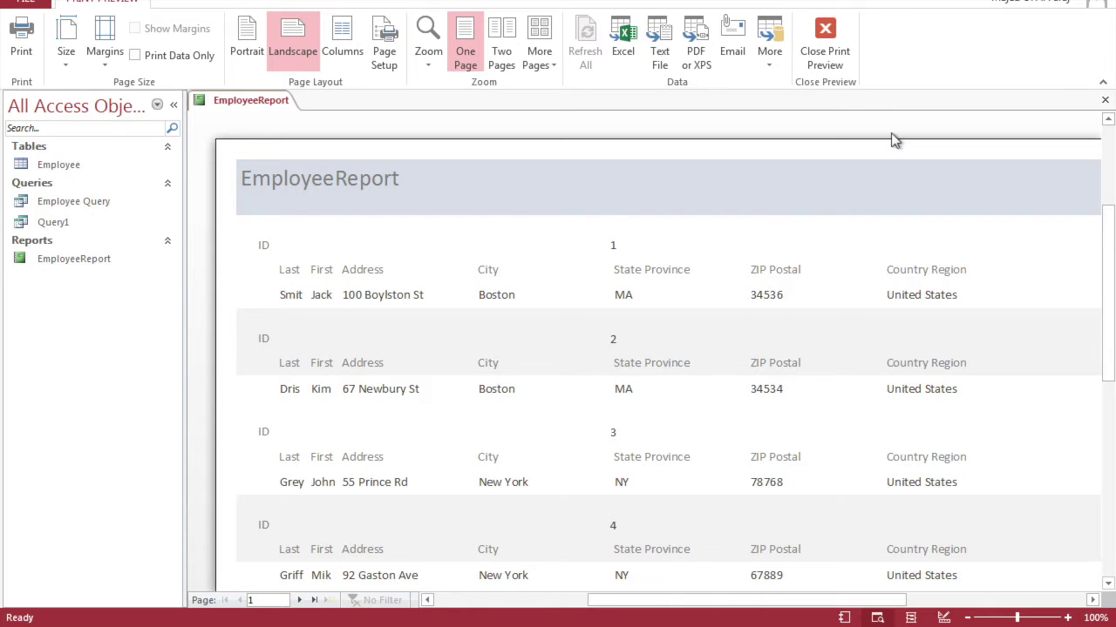
Close Print Preview and switch EmployeeReport to Layout View.
{"action": "left_click", "coordinate": [827, 43]}
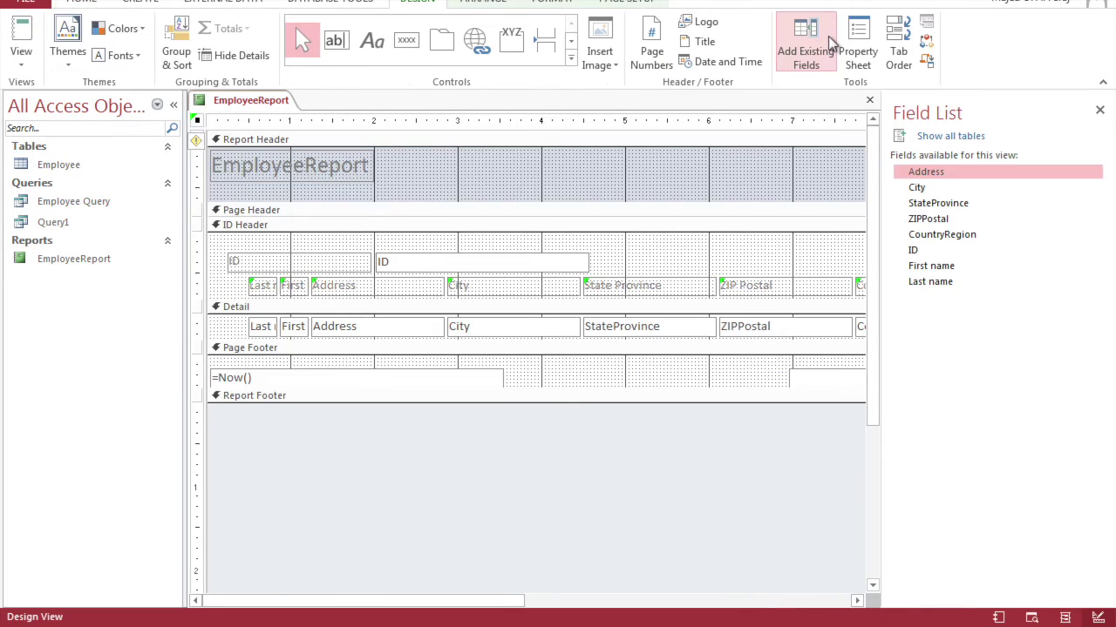
{"action": "left_click", "coordinate": [20, 63]}
{"action": "left_click", "coordinate": [65, 171]}
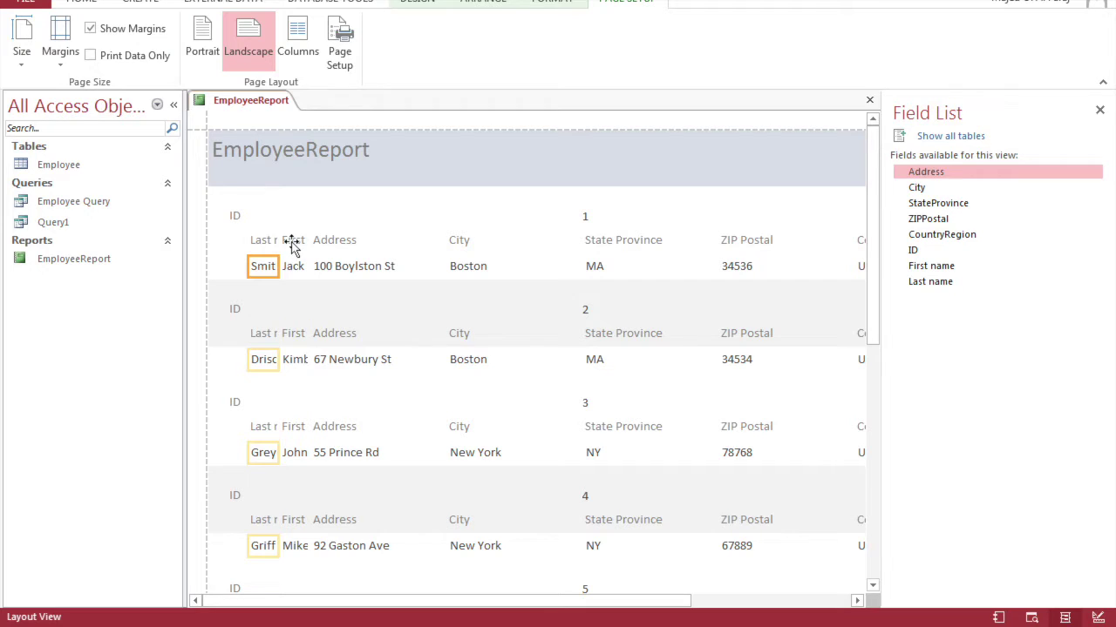
Narrow the ID value boxes to fit the numbers, then narrow the Address column headings.
{"action": "left_click", "coordinate": [293, 242]}
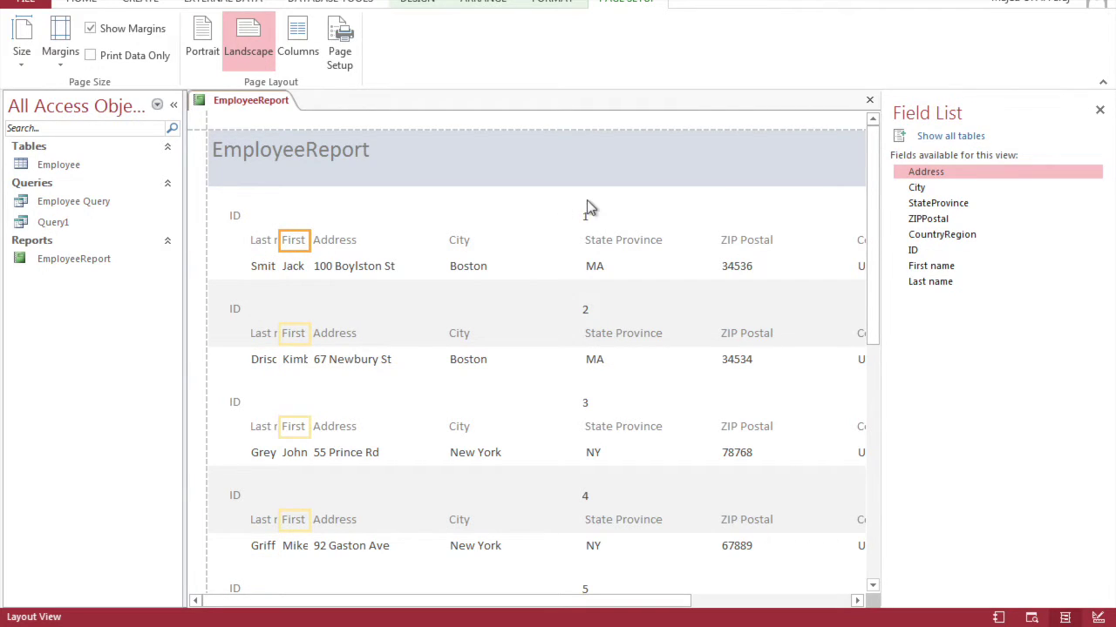
{"action": "left_click", "coordinate": [584, 214]}
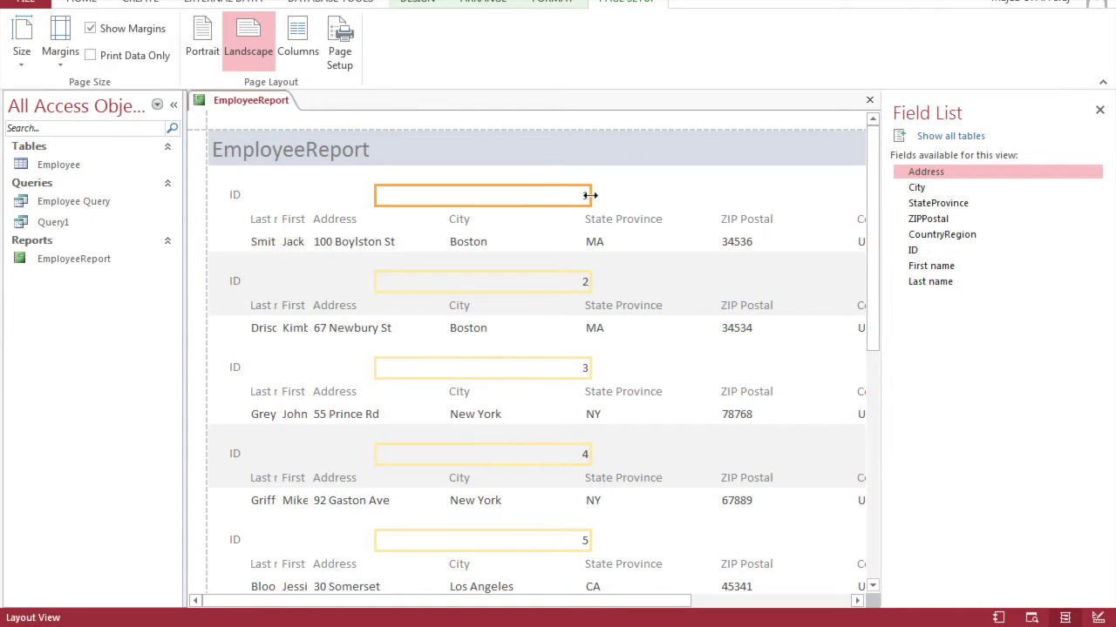
{"action": "left_click_drag", "start_coordinate": [590, 196], "coordinate": [270, 198]}
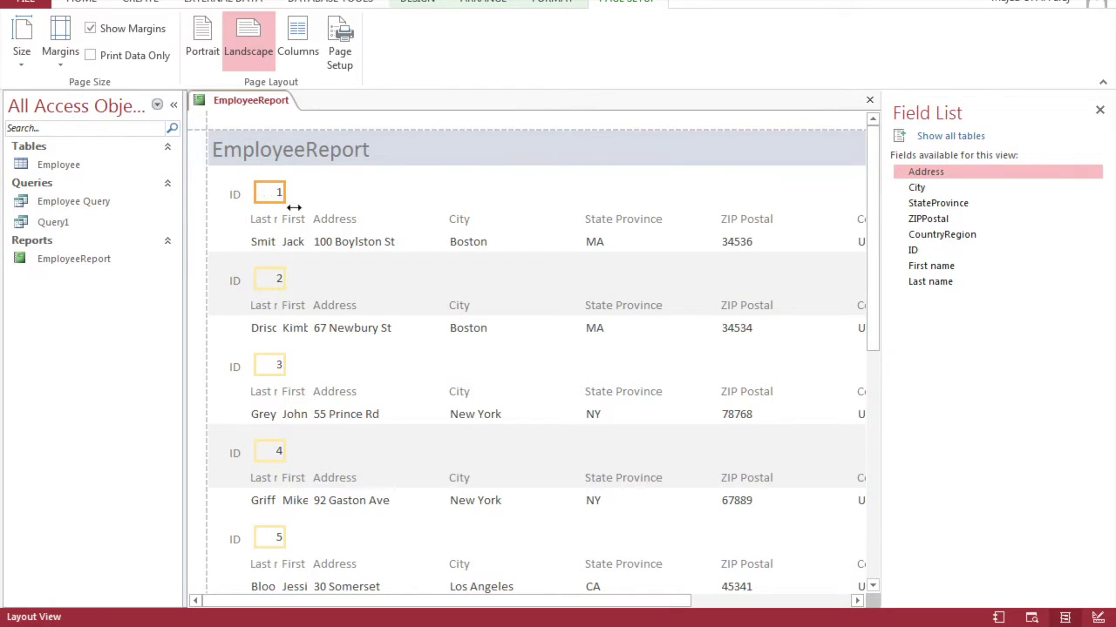
{"action": "left_click", "coordinate": [327, 219]}
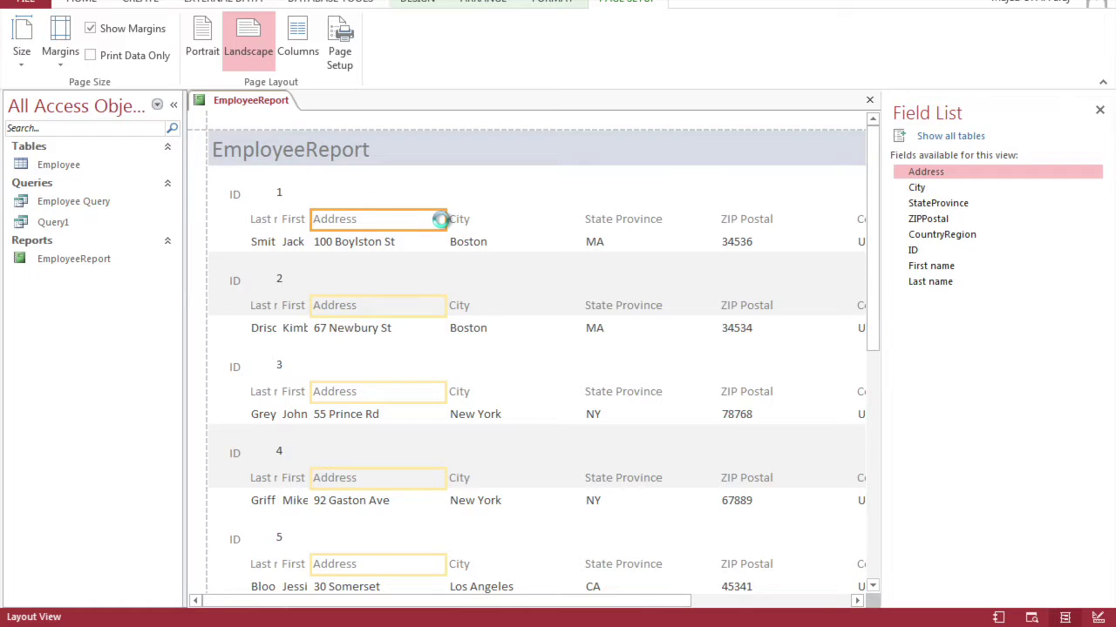
{"action": "left_click_drag", "start_coordinate": [444, 220], "coordinate": [391, 219]}
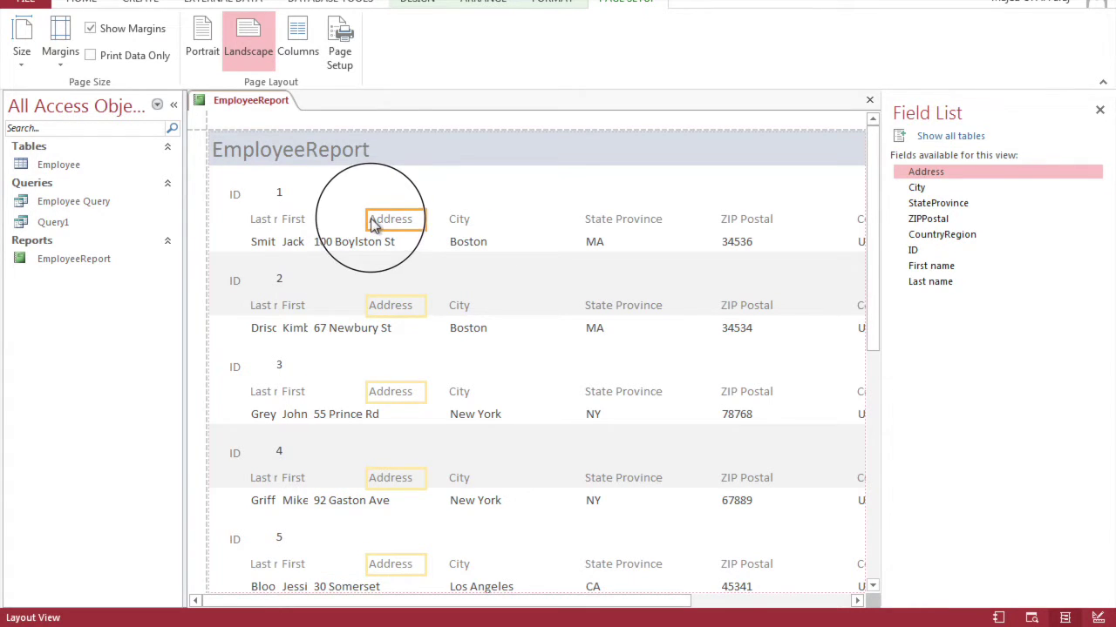
Move the Address headings left beside First, then shift the Address values right and narrow them.
{"action": "left_click_drag", "start_coordinate": [394, 218], "coordinate": [373, 222]}
{"action": "left_click", "coordinate": [362, 228]}
{"action": "left_click", "coordinate": [357, 244]}
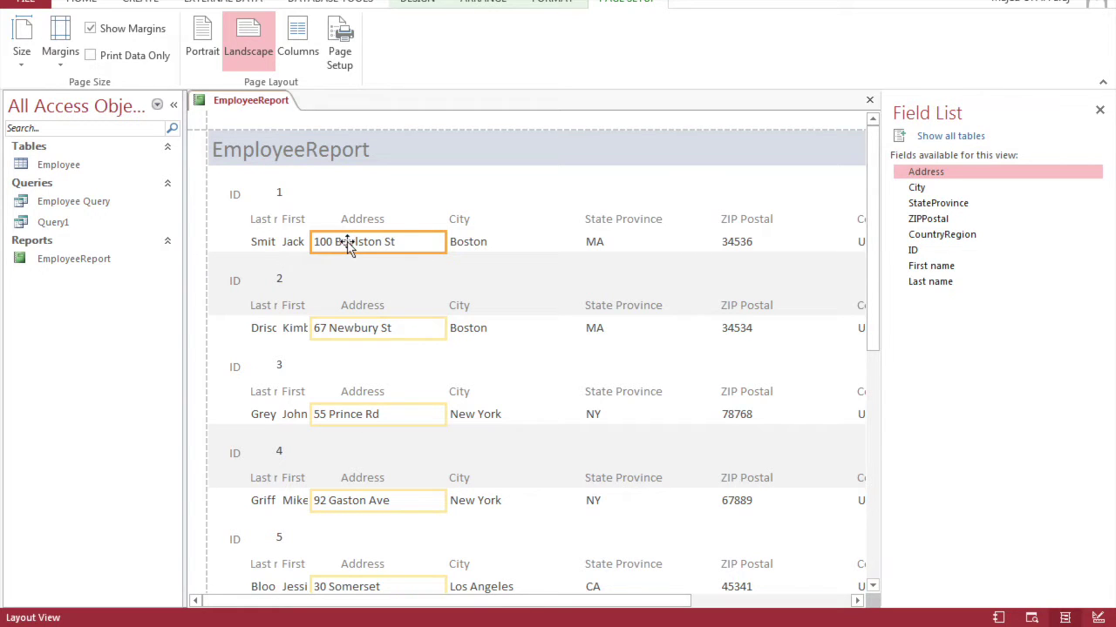
{"action": "left_click_drag", "start_coordinate": [347, 245], "coordinate": [380, 243]}
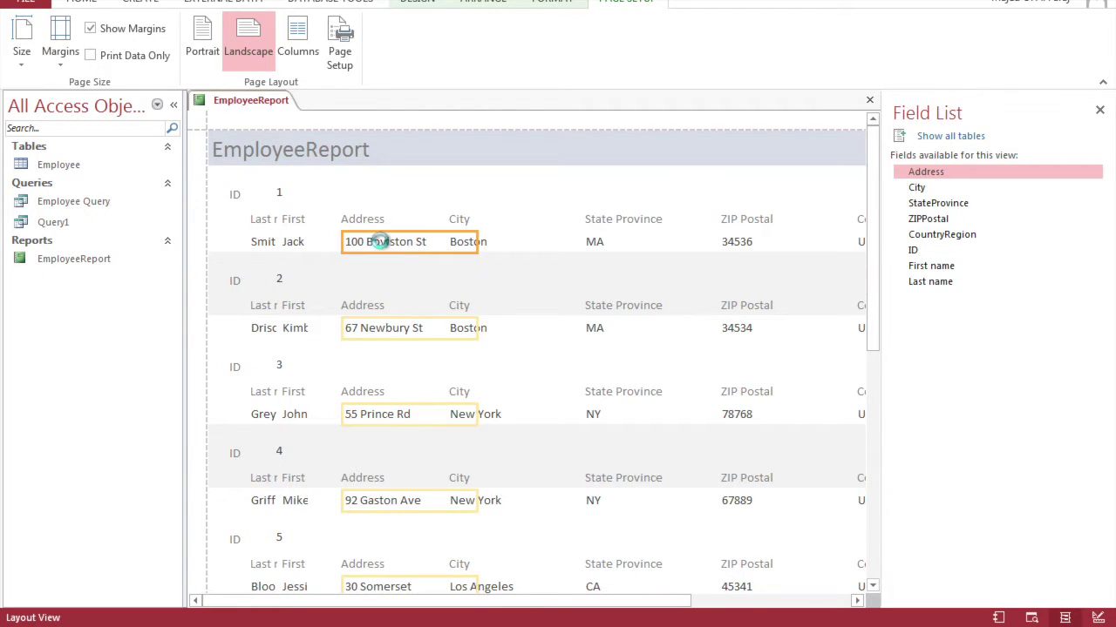
{"action": "left_click_drag", "start_coordinate": [478, 244], "coordinate": [433, 248]}
Widen the First name headings and move the Address headings right above the addresses.
{"action": "left_click", "coordinate": [294, 218]}
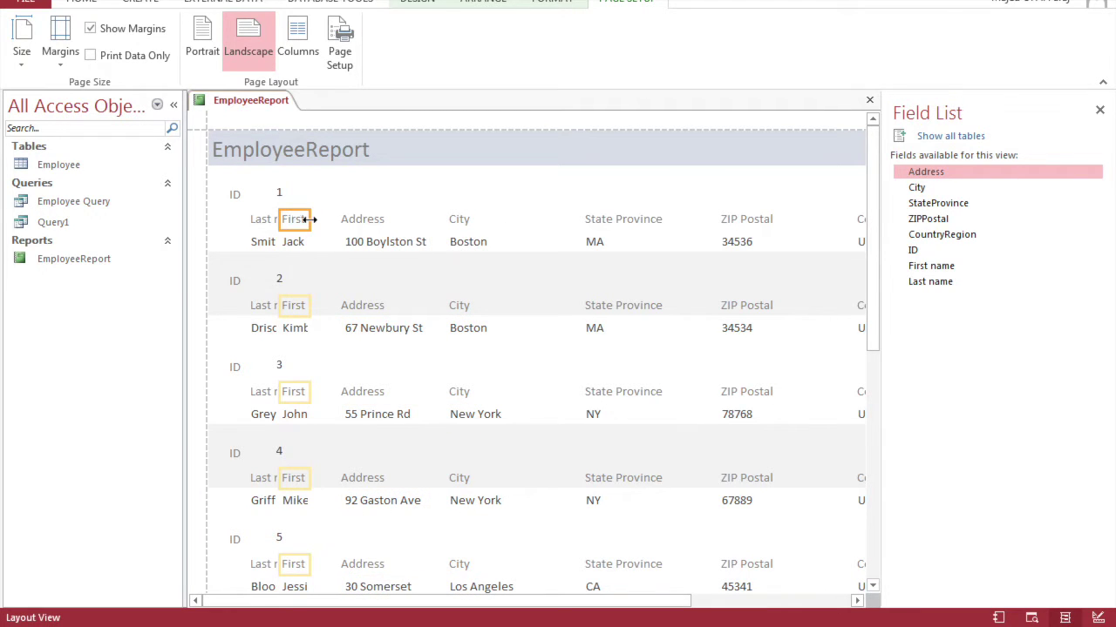
{"action": "left_click_drag", "start_coordinate": [310, 219], "coordinate": [332, 220]}
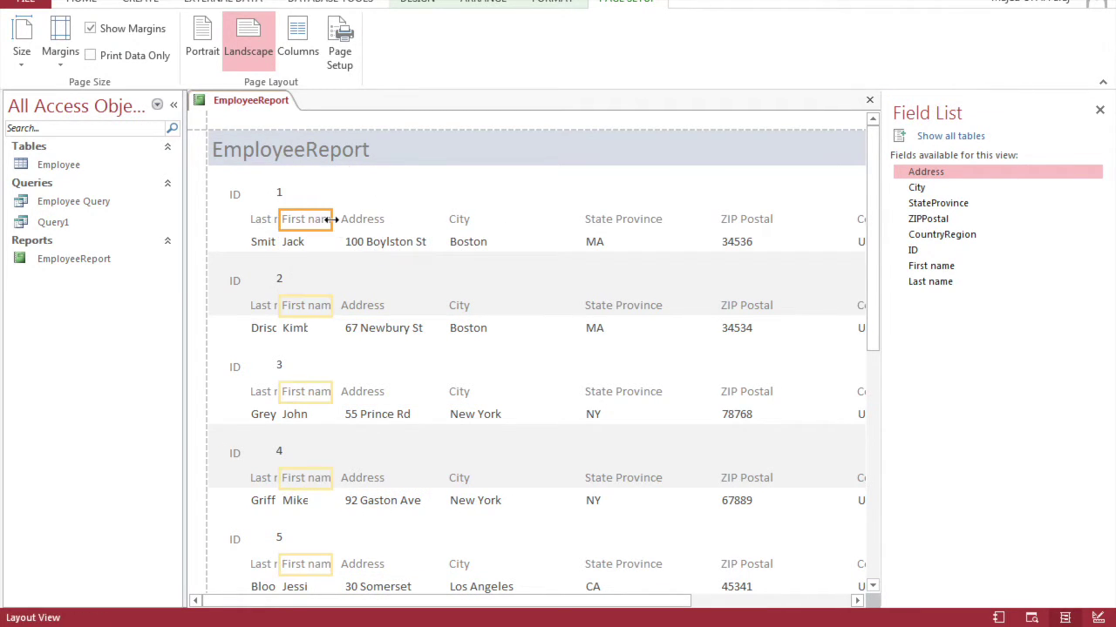
{"action": "left_click", "coordinate": [370, 221]}
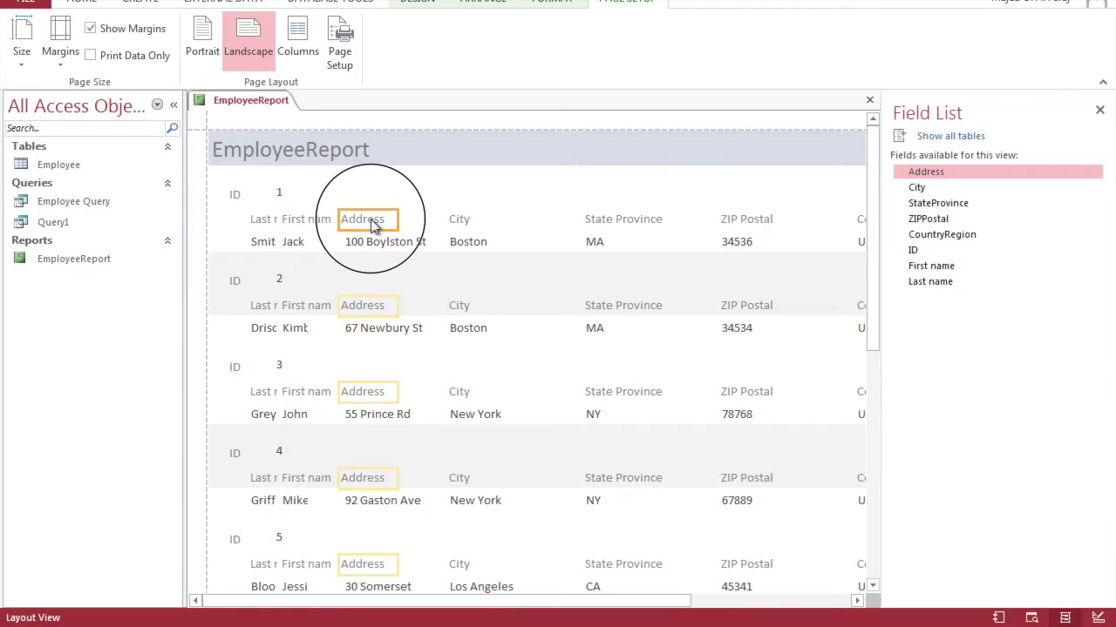
{"action": "left_click_drag", "start_coordinate": [373, 224], "coordinate": [408, 222]}
{"action": "left_click", "coordinate": [408, 220]}
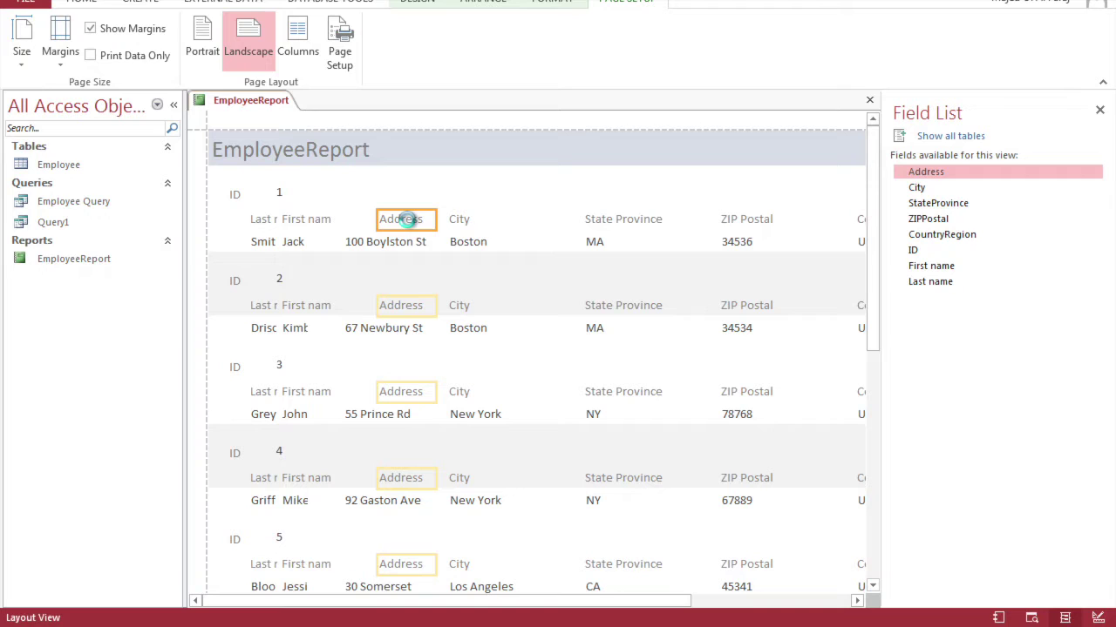
{"action": "left_click", "coordinate": [297, 221]}
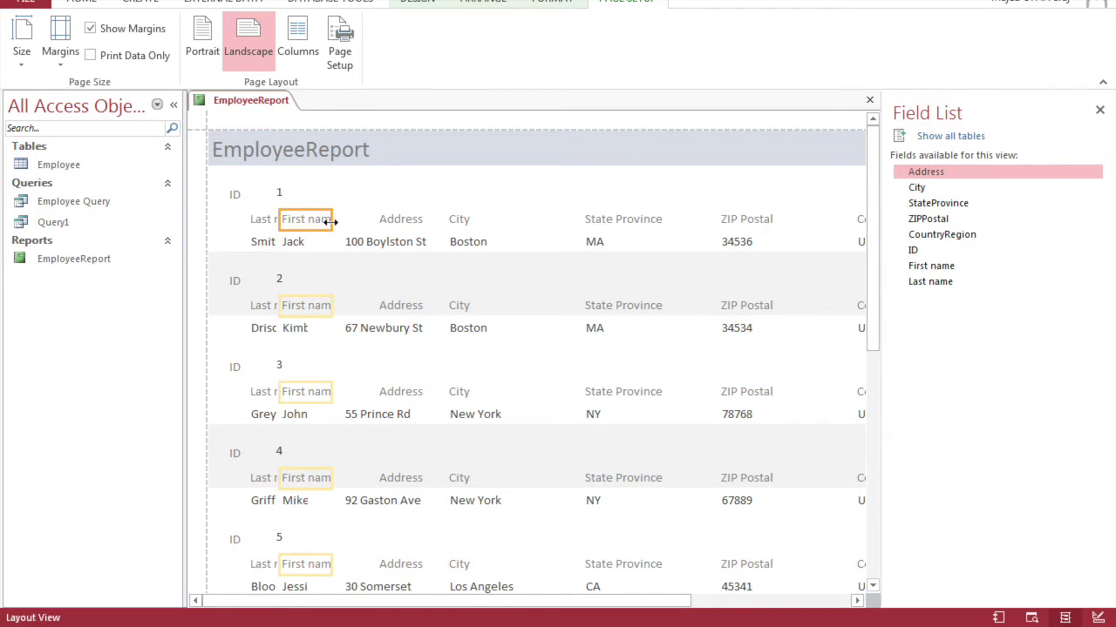
{"action": "mouse_move", "coordinate": [330, 222]}
{"action": "left_mouse_down"}
{"action": "mouse_move", "coordinate": [341, 222]}
{"action": "mouse_move", "coordinate": [308, 223]}
{"action": "mouse_move", "coordinate": [329, 223]}
{"action": "left_mouse_up"}
{"action": "left_click", "coordinate": [299, 225]}
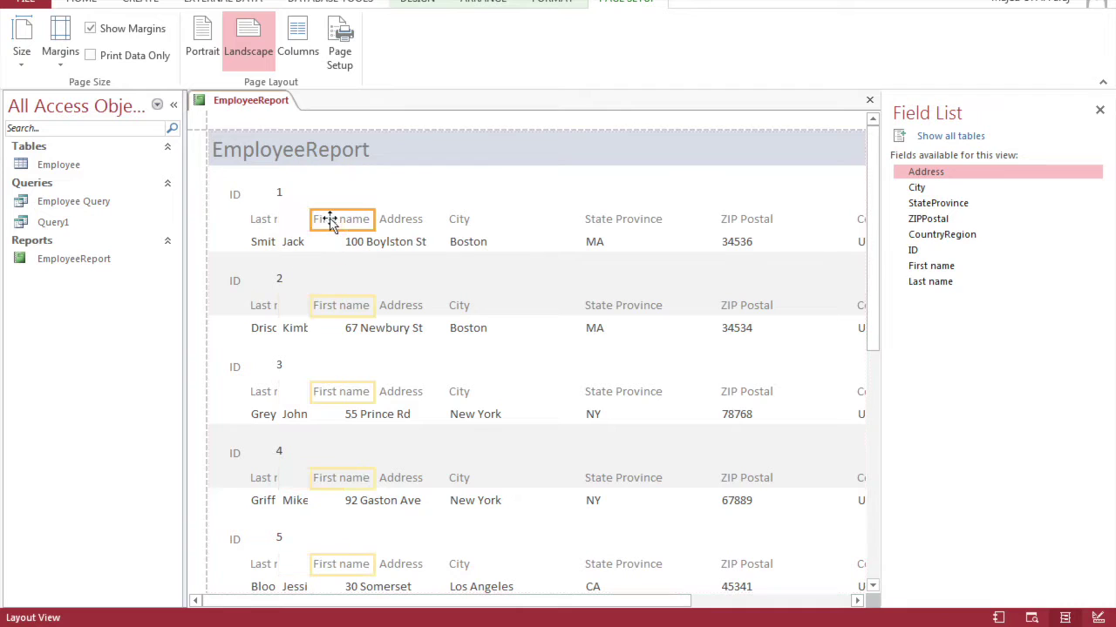
Widen the Last name headings so they show fully.
{"action": "left_click", "coordinate": [254, 222]}
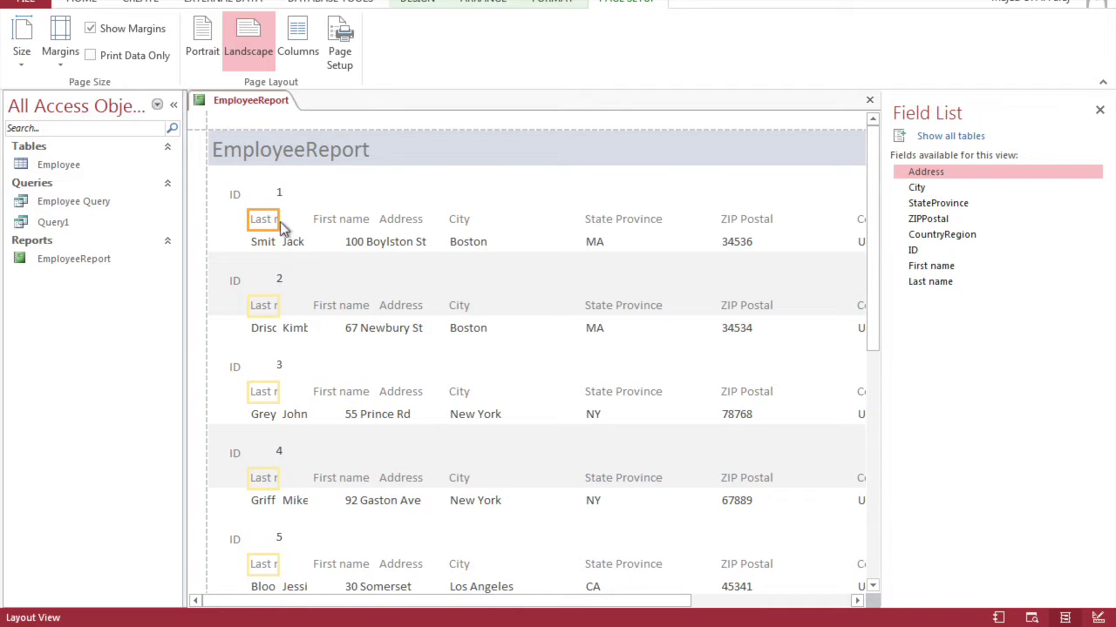
{"action": "left_click", "coordinate": [281, 227]}
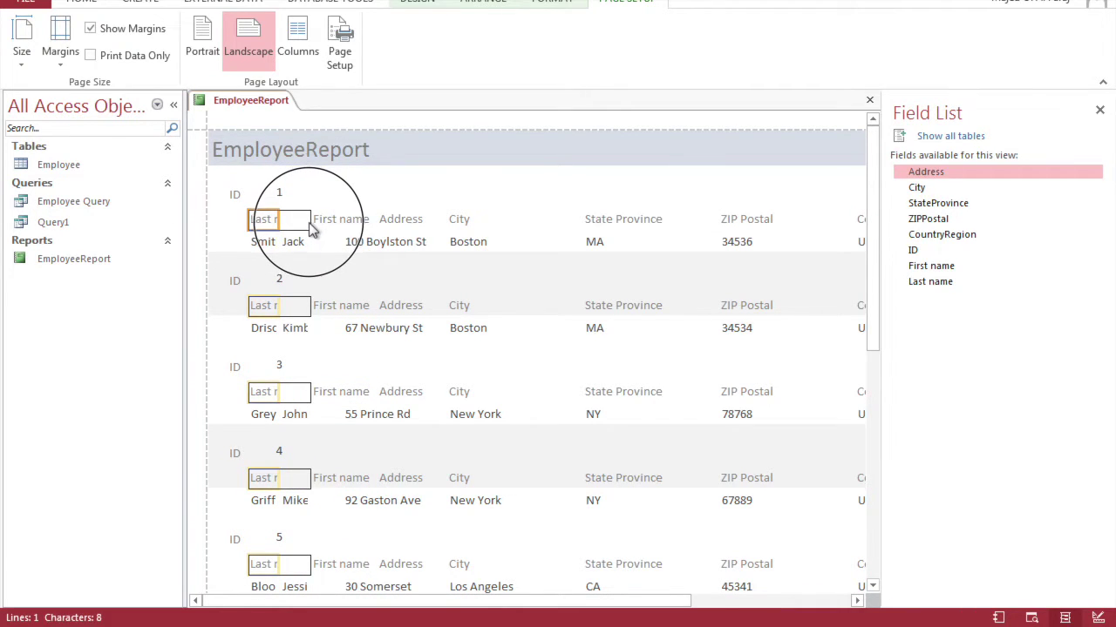
{"action": "left_click_drag", "start_coordinate": [281, 225], "coordinate": [311, 222]}
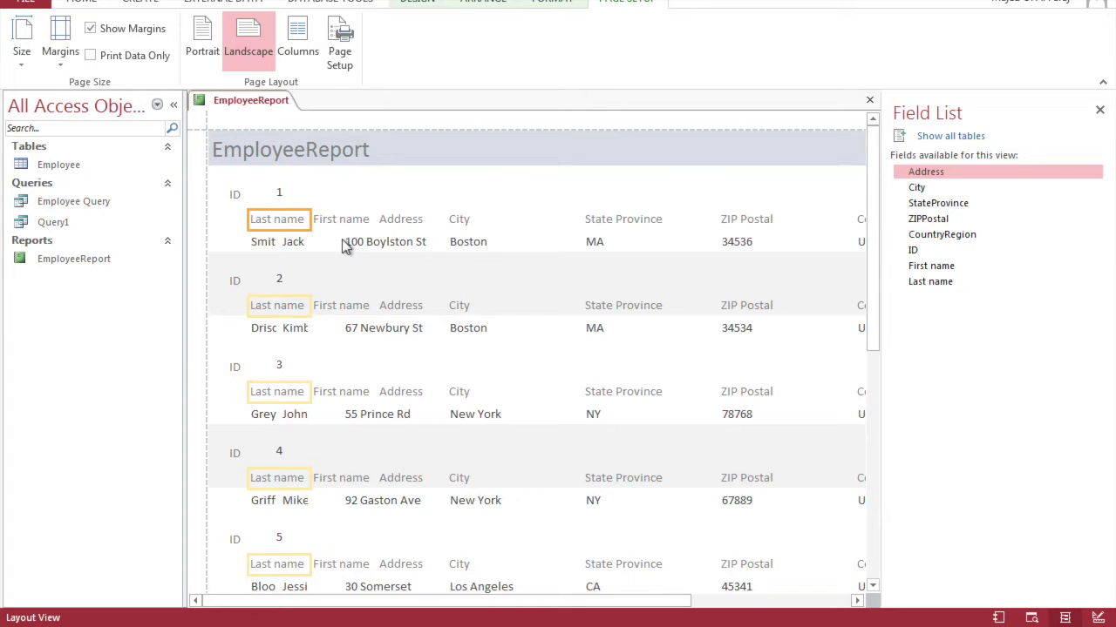
{"action": "left_click", "coordinate": [291, 242]}
Narrow the City headings and move them left over the city values.
{"action": "left_click", "coordinate": [457, 224]}
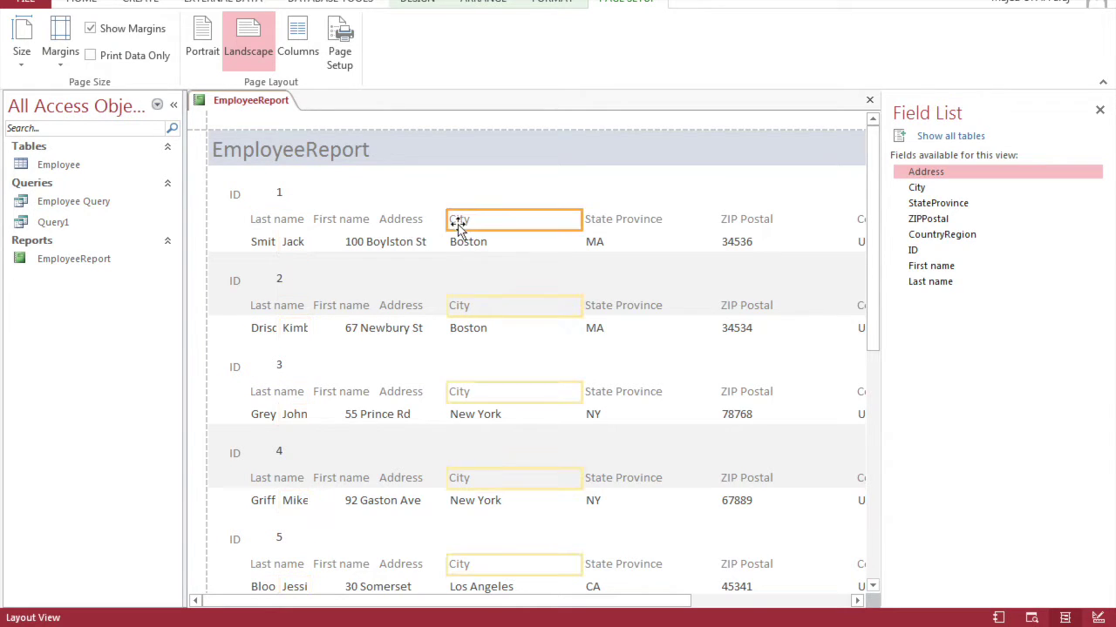
{"action": "left_click", "coordinate": [582, 220]}
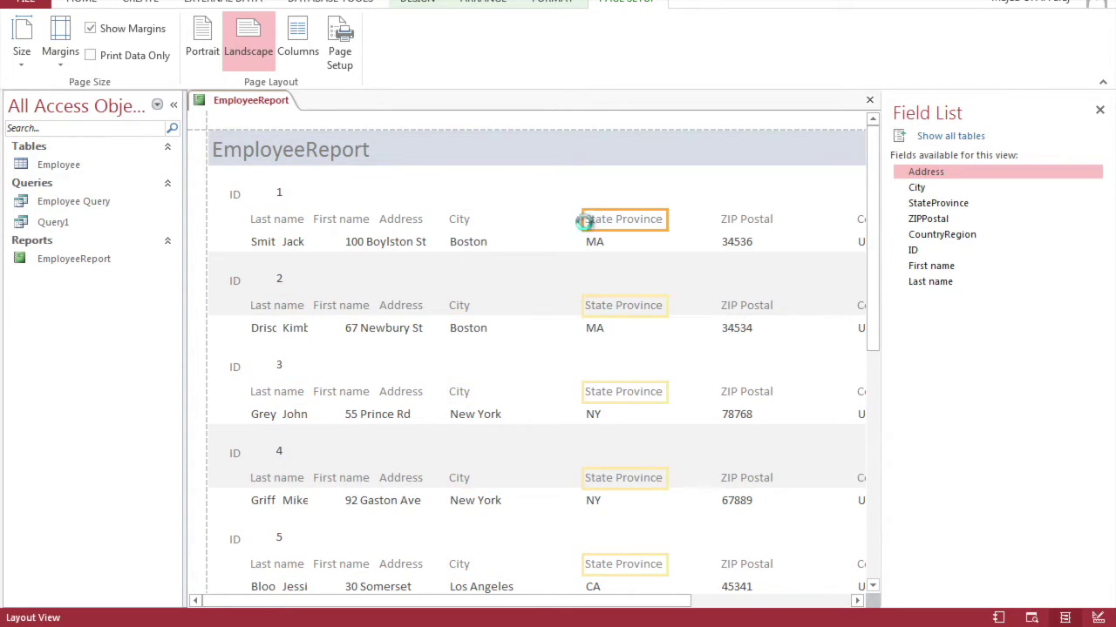
{"action": "left_click", "coordinate": [521, 219]}
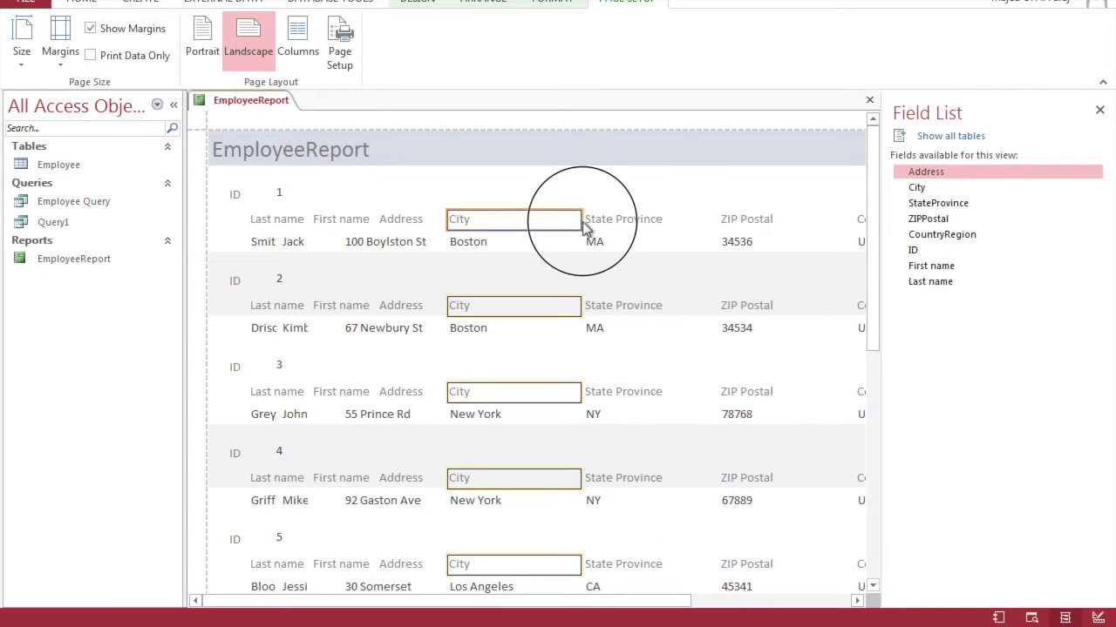
{"action": "left_click_drag", "start_coordinate": [582, 225], "coordinate": [521, 219]}
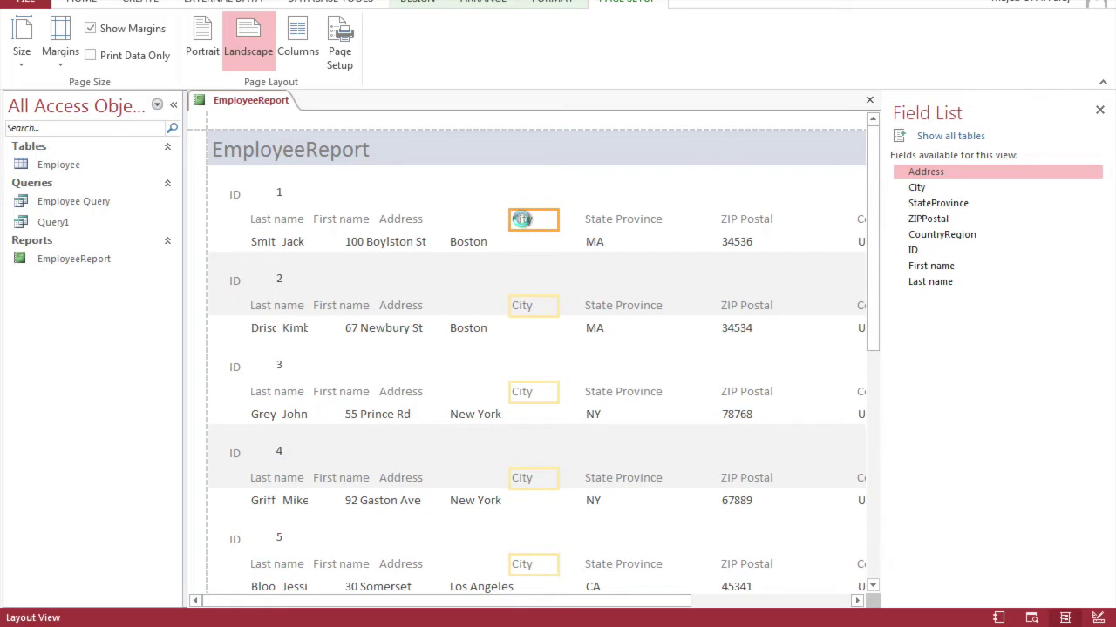
{"action": "left_click", "coordinate": [521, 219]}
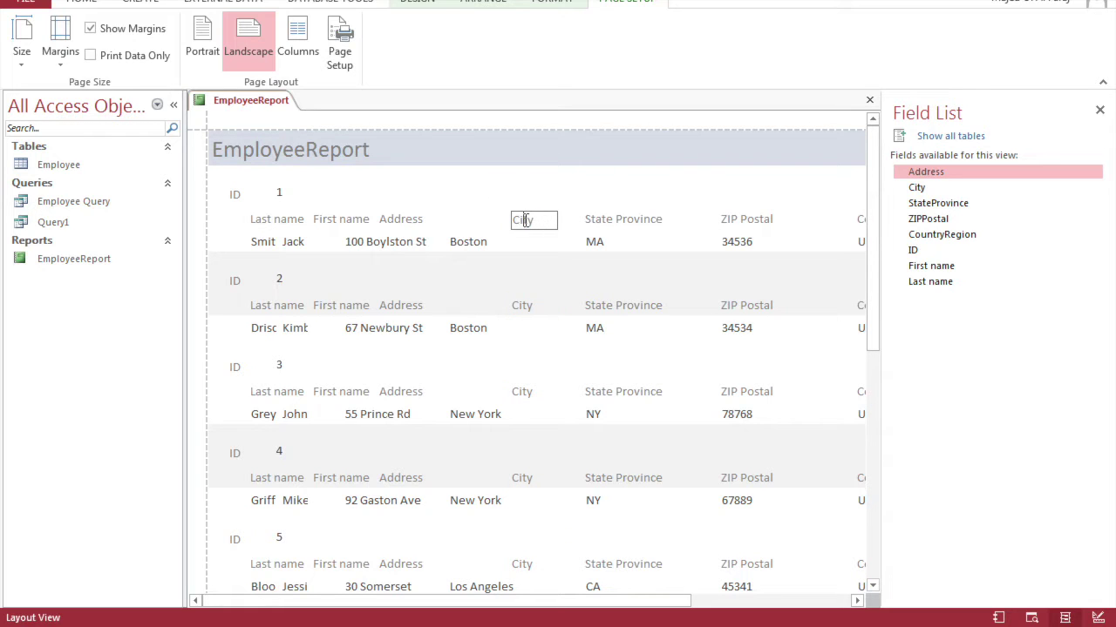
{"action": "left_click", "coordinate": [506, 223]}
{"action": "left_click", "coordinate": [521, 224]}
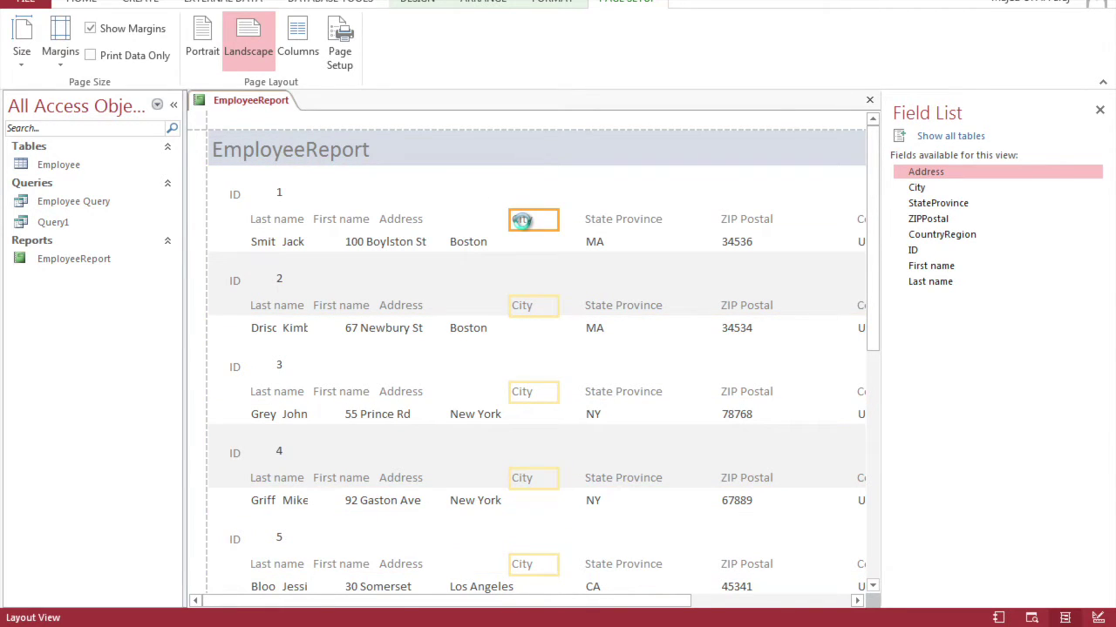
{"action": "left_click_drag", "start_coordinate": [524, 224], "coordinate": [499, 220]}
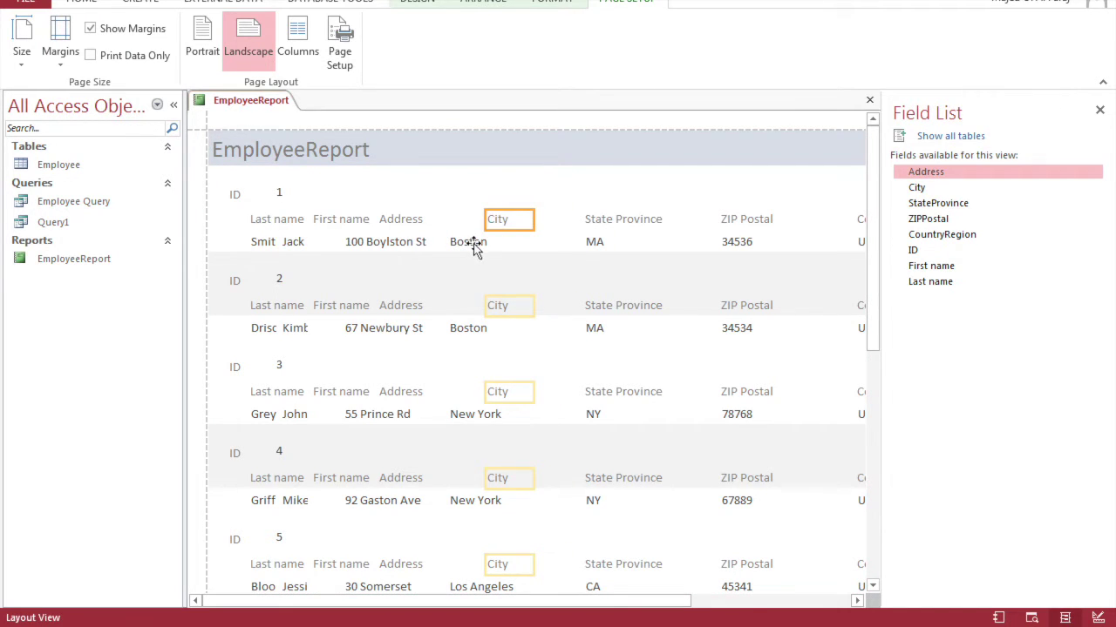
Narrow the City value boxes and shift the address values slightly right.
{"action": "left_click", "coordinate": [468, 243]}
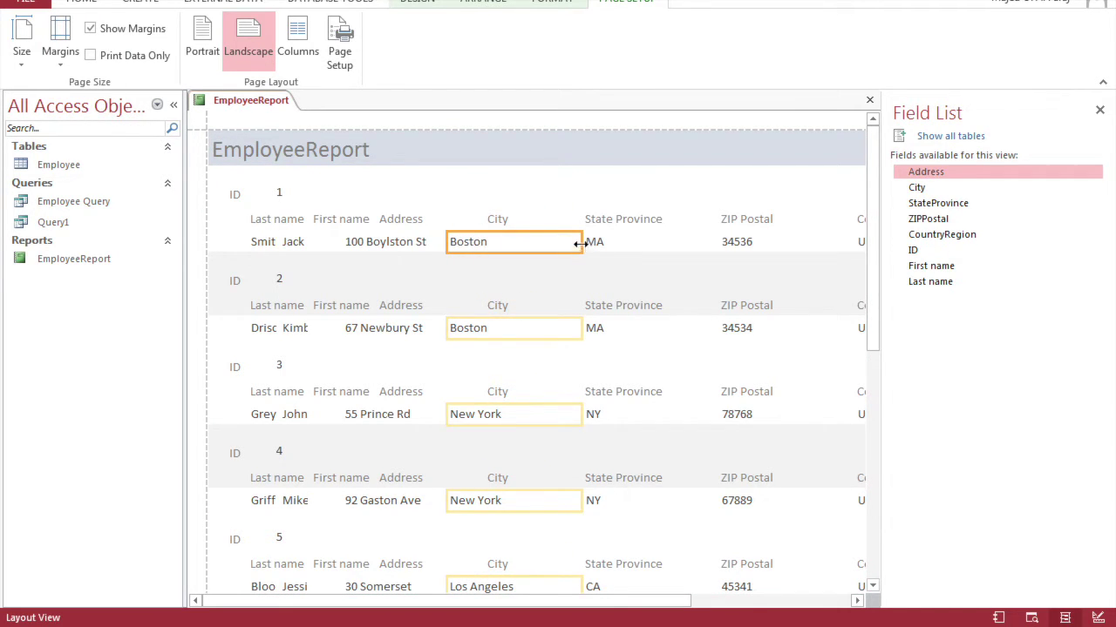
{"action": "mouse_move", "coordinate": [580, 243]}
{"action": "left_mouse_down"}
{"action": "mouse_move", "coordinate": [473, 247]}
{"action": "mouse_move", "coordinate": [562, 243]}
{"action": "left_mouse_up"}
{"action": "left_click", "coordinate": [468, 244]}
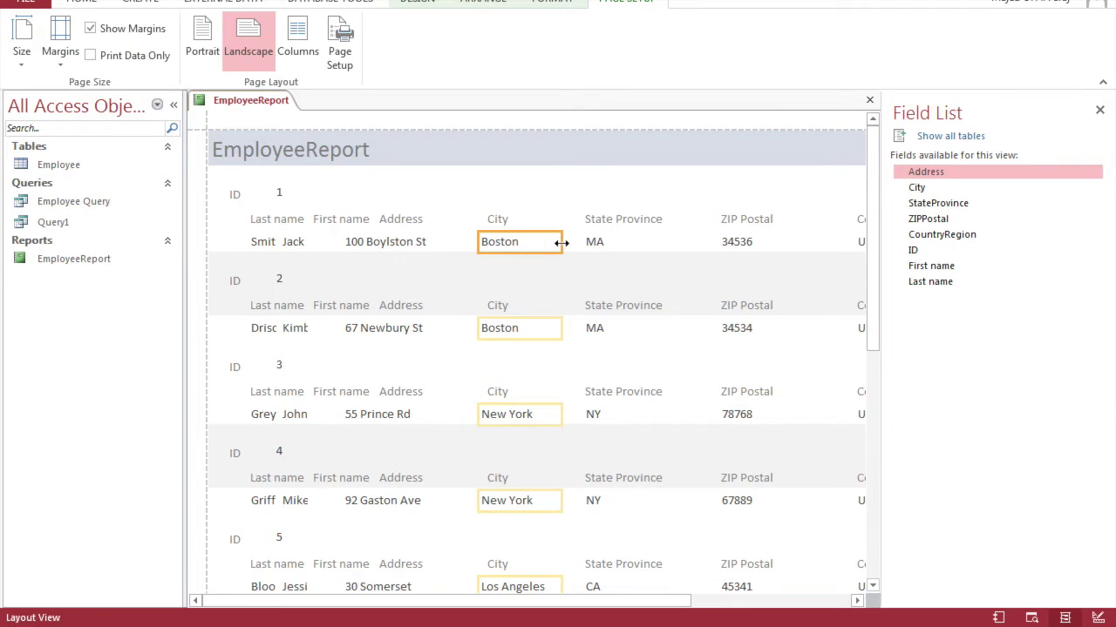
{"action": "left_click", "coordinate": [409, 246]}
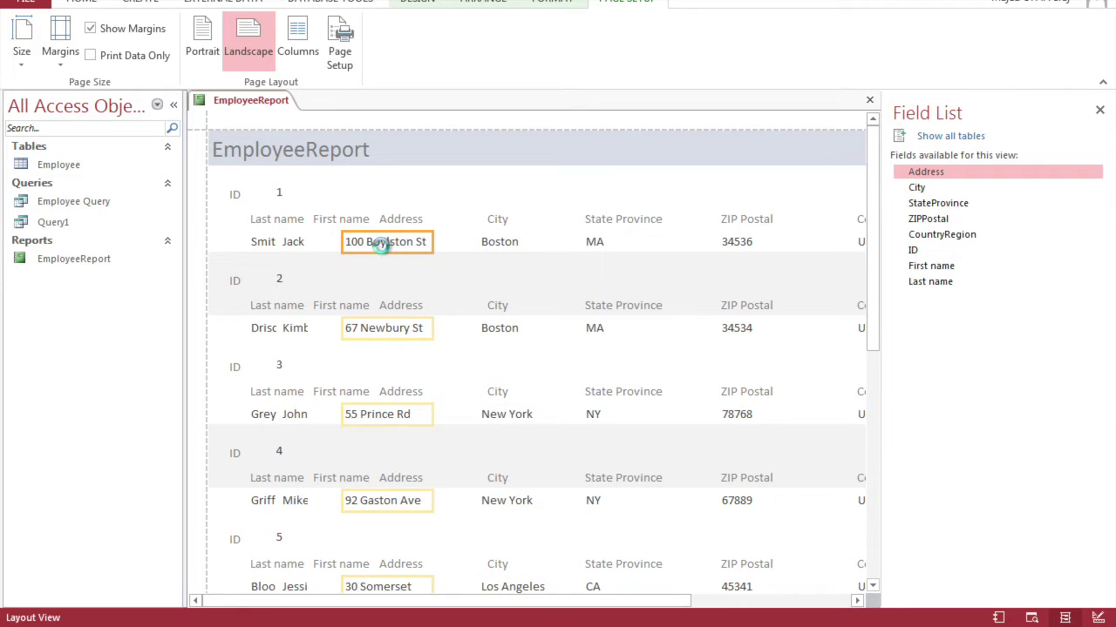
{"action": "left_click", "coordinate": [402, 244]}
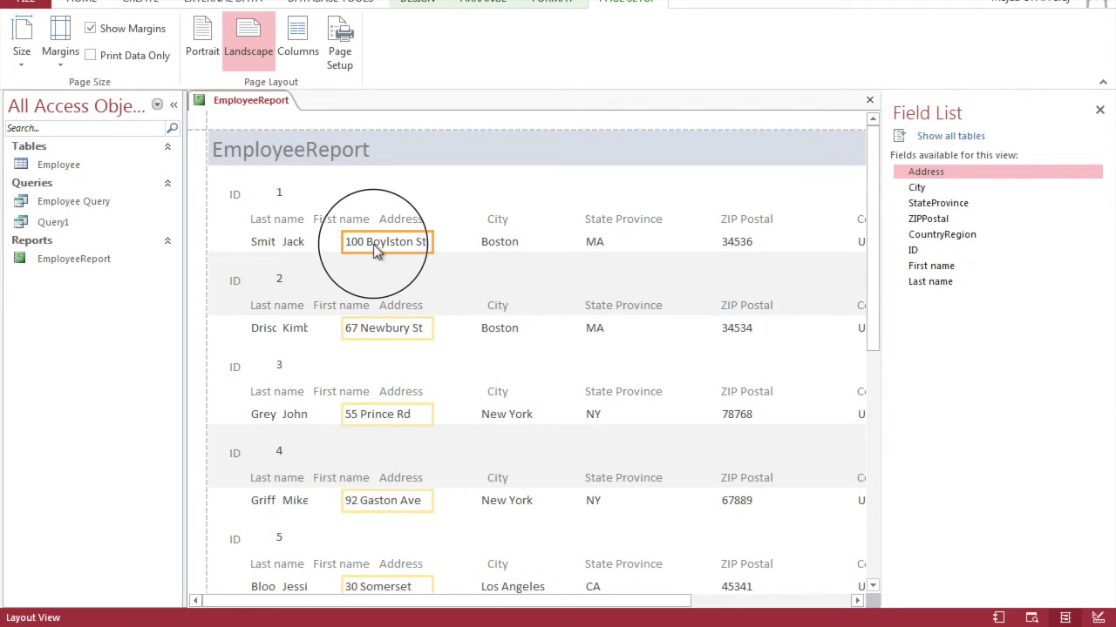
{"action": "mouse_move", "coordinate": [405, 246]}
{"action": "left_mouse_down"}
{"action": "mouse_move", "coordinate": [423, 244]}
{"action": "mouse_move", "coordinate": [409, 241]}
{"action": "left_mouse_up"}
Move the first names under their heading and widen the Last name column so Greyhat shows fully.
{"action": "left_click", "coordinate": [348, 221]}
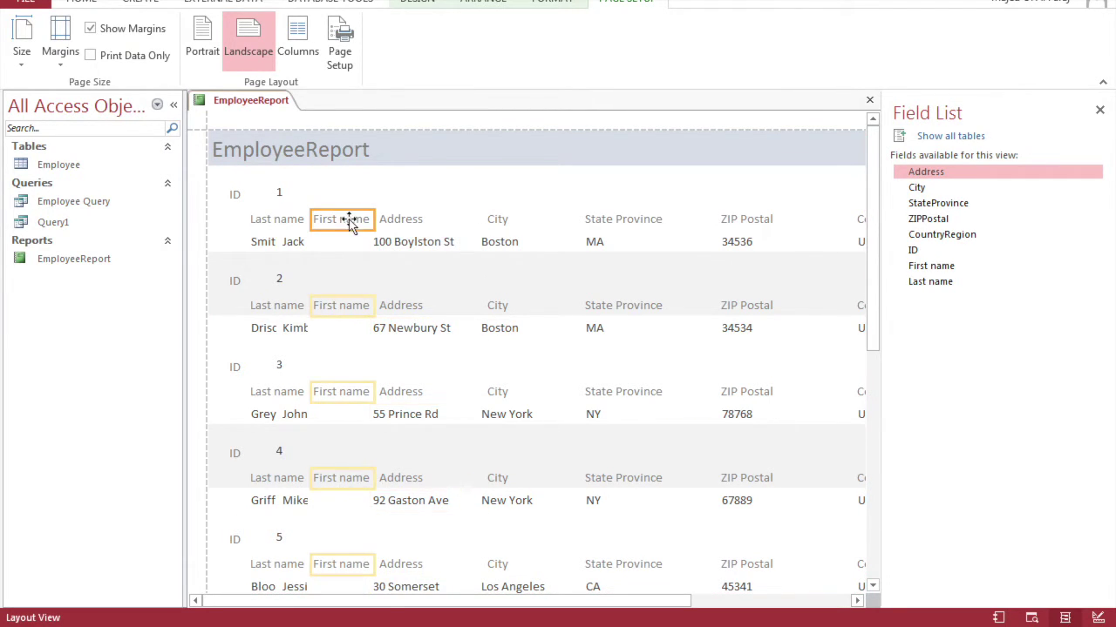
{"action": "left_click", "coordinate": [294, 246]}
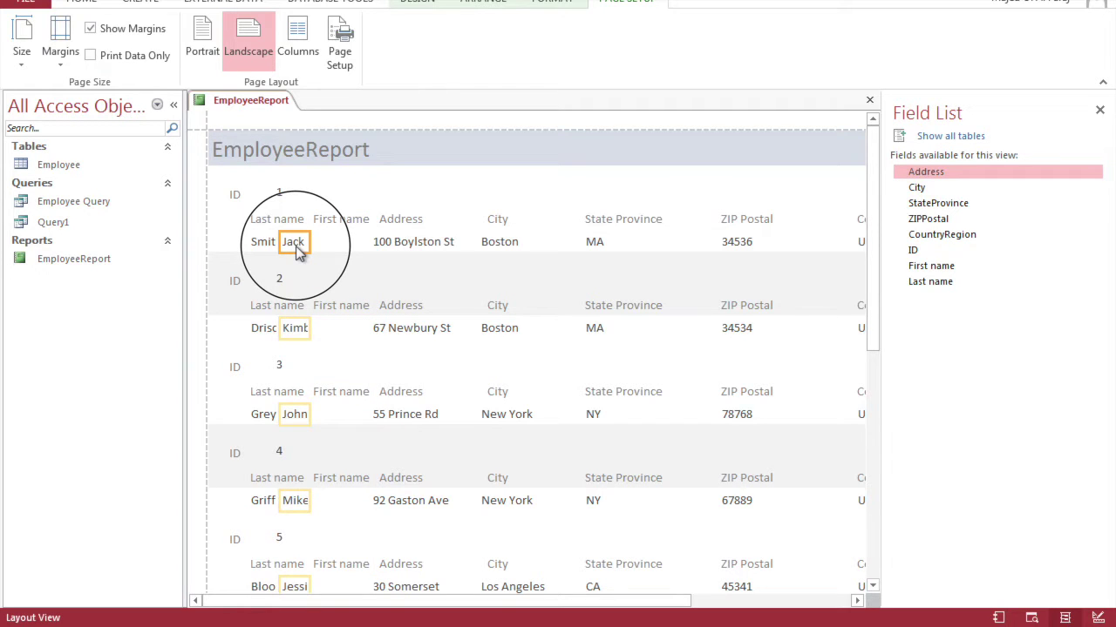
{"action": "left_click_drag", "start_coordinate": [299, 250], "coordinate": [340, 248]}
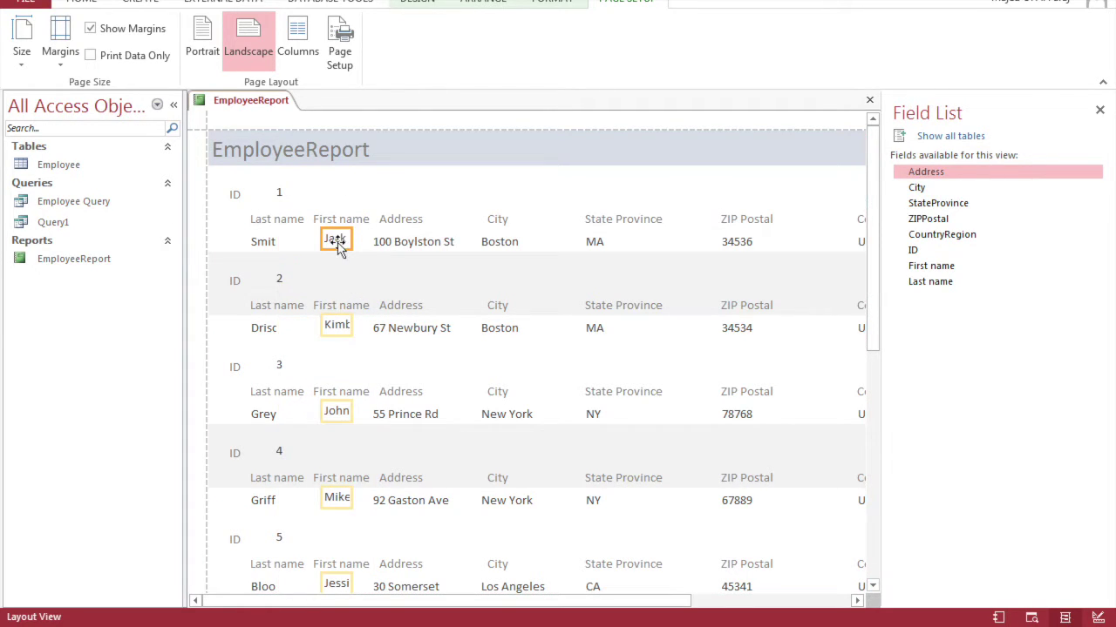
{"action": "left_click", "coordinate": [263, 244]}
{"action": "left_click_drag", "start_coordinate": [276, 244], "coordinate": [290, 242]}
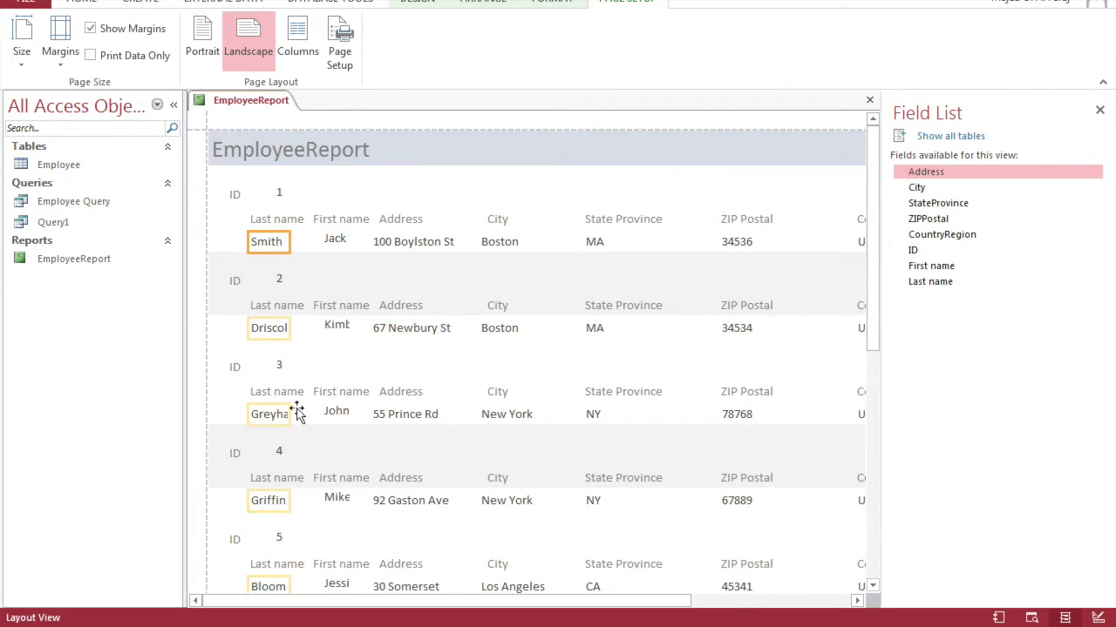
{"action": "left_click_drag", "start_coordinate": [288, 413], "coordinate": [302, 414]}
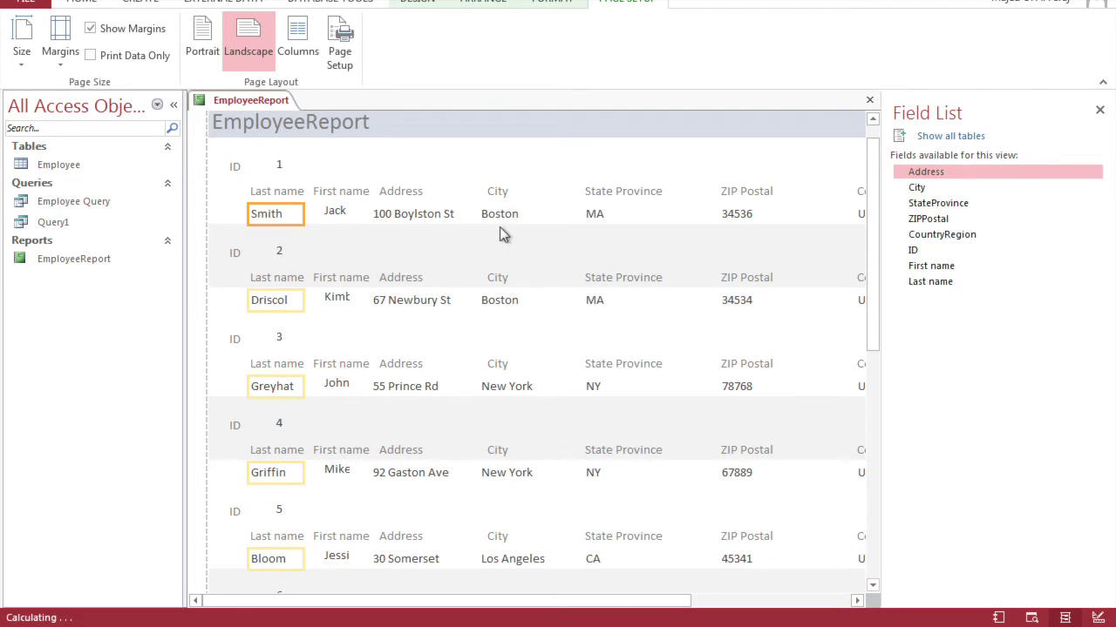
Move the Address headings further to the right.
{"action": "scroll", "coordinate": [501, 231], "scroll_direction": "down", "scroll_amount": 3}
{"action": "scroll", "coordinate": [499, 228], "scroll_direction": "down", "scroll_amount": 4}
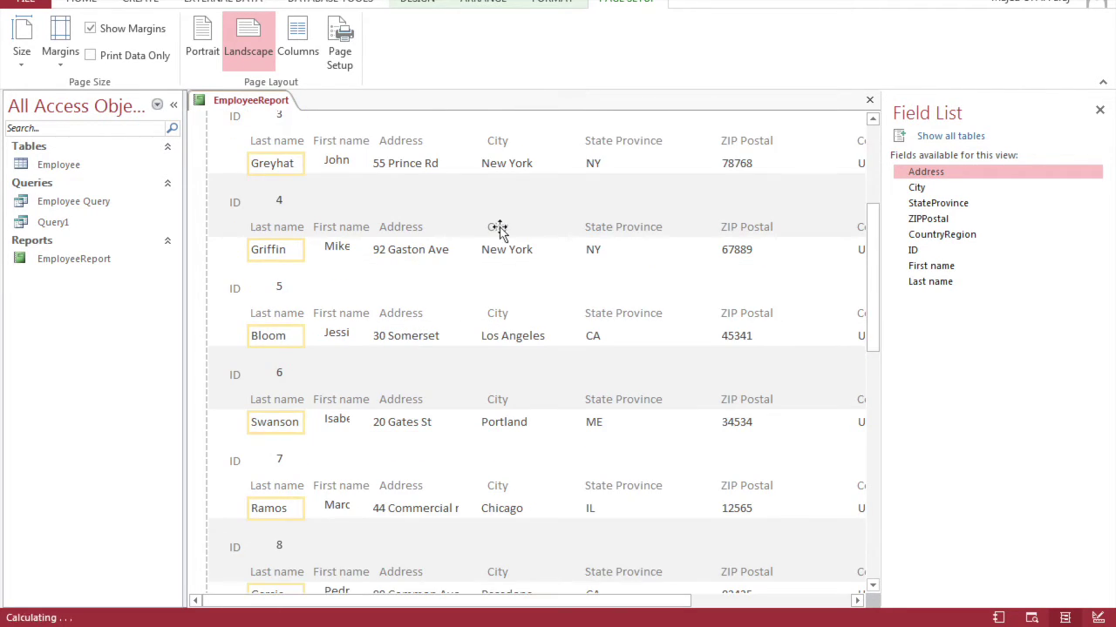
{"action": "scroll", "coordinate": [499, 237], "scroll_direction": "down", "scroll_amount": 2}
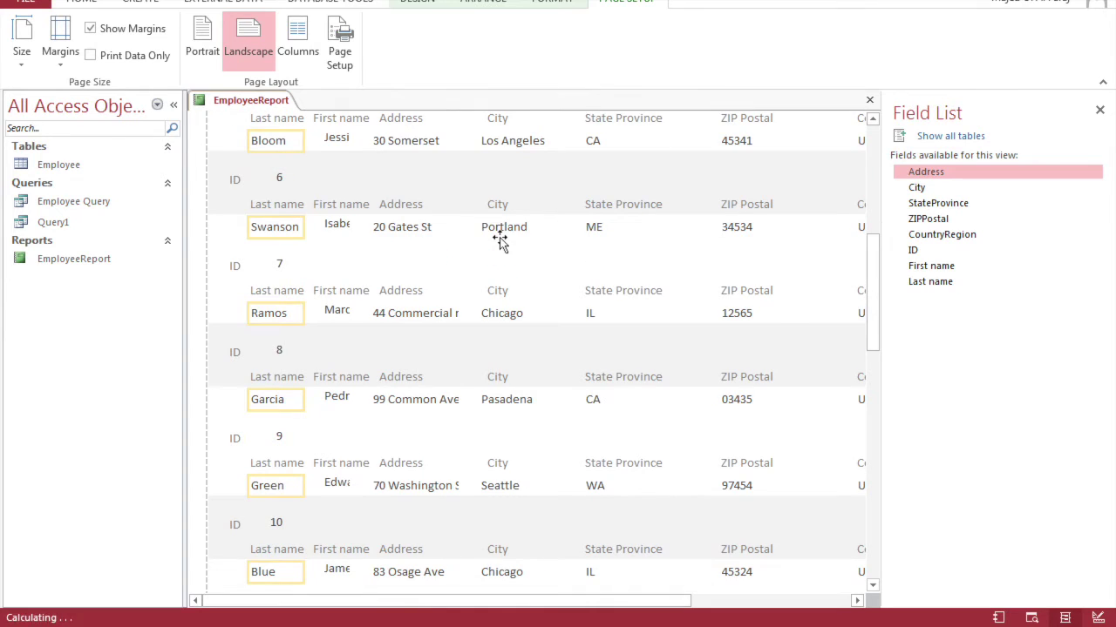
{"action": "scroll", "coordinate": [499, 240], "scroll_direction": "down", "scroll_amount": 1}
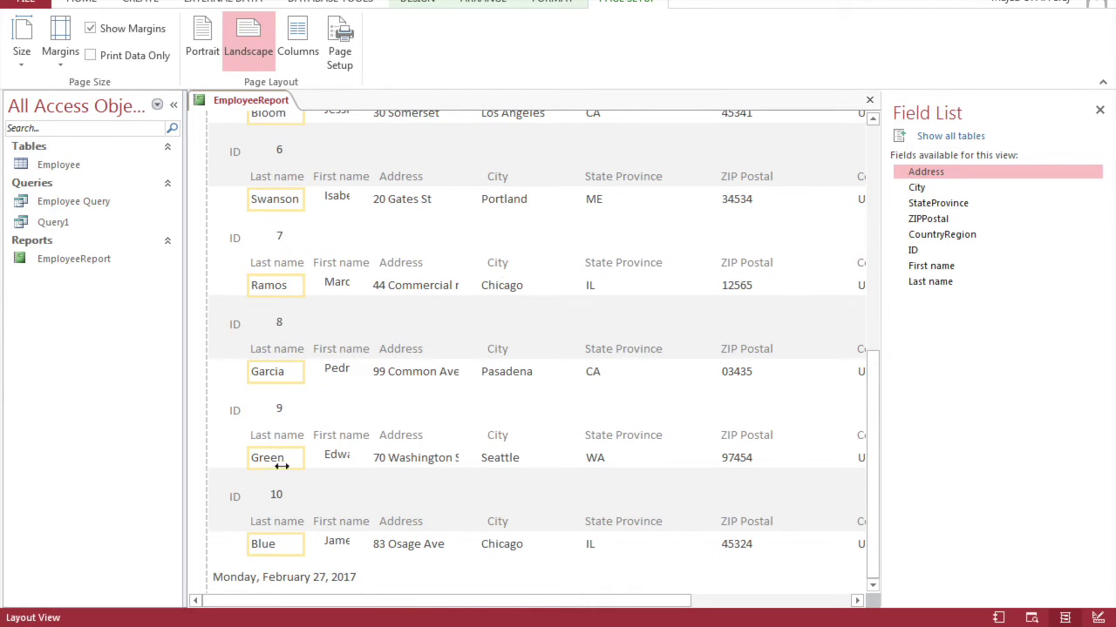
{"action": "scroll", "coordinate": [277, 468], "scroll_direction": "up", "scroll_amount": 2}
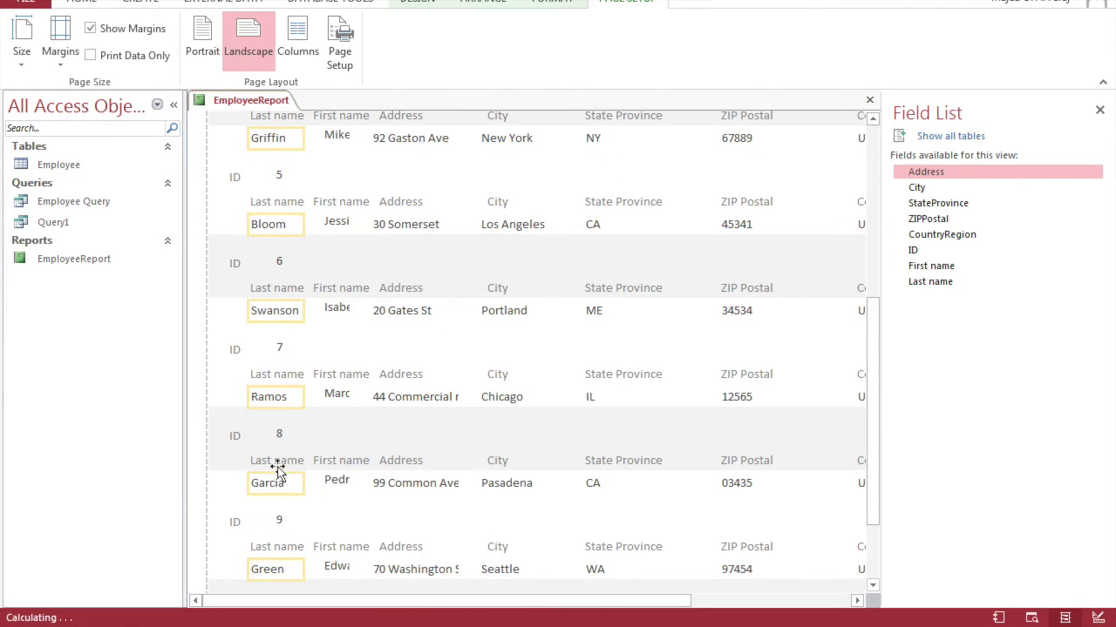
{"action": "left_click", "coordinate": [340, 378]}
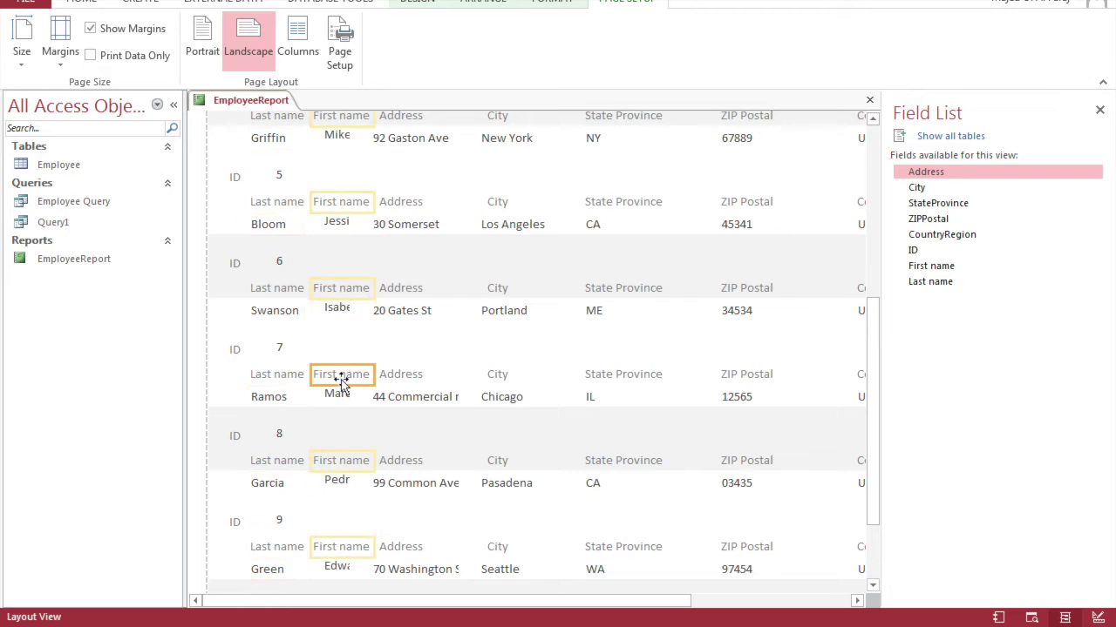
{"action": "left_click", "coordinate": [398, 292]}
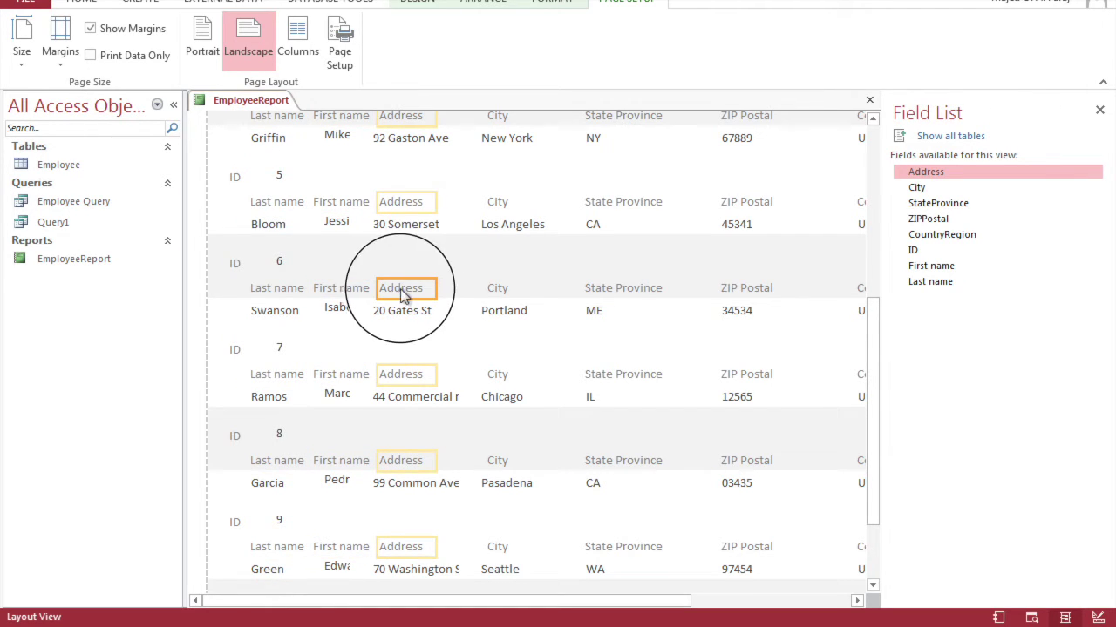
{"action": "left_click", "coordinate": [438, 293]}
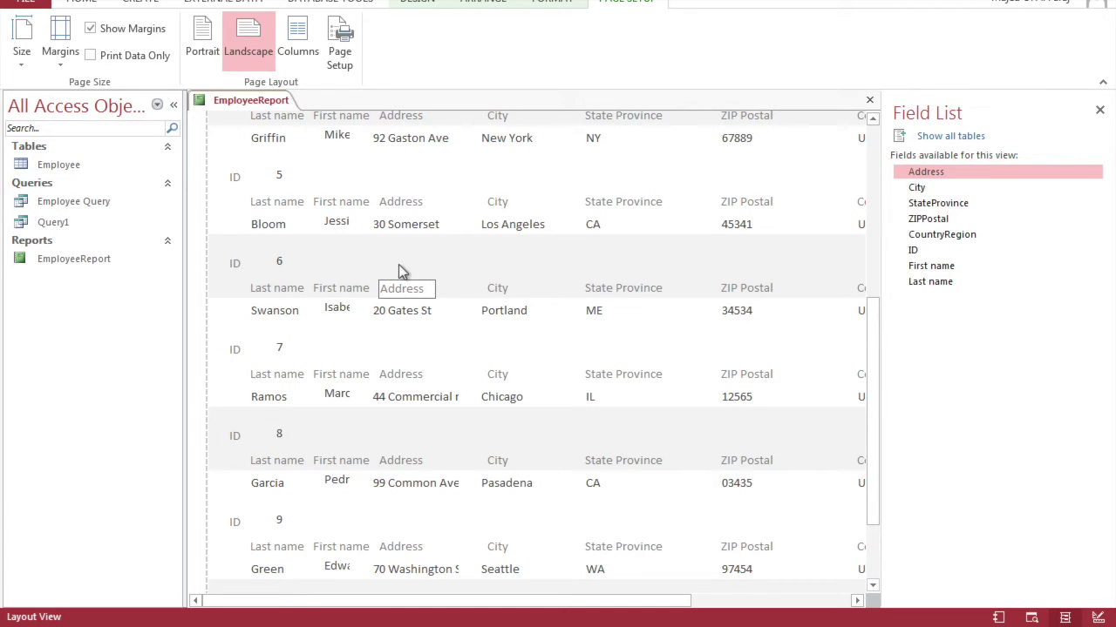
{"action": "left_click", "coordinate": [399, 272]}
{"action": "left_click", "coordinate": [401, 286]}
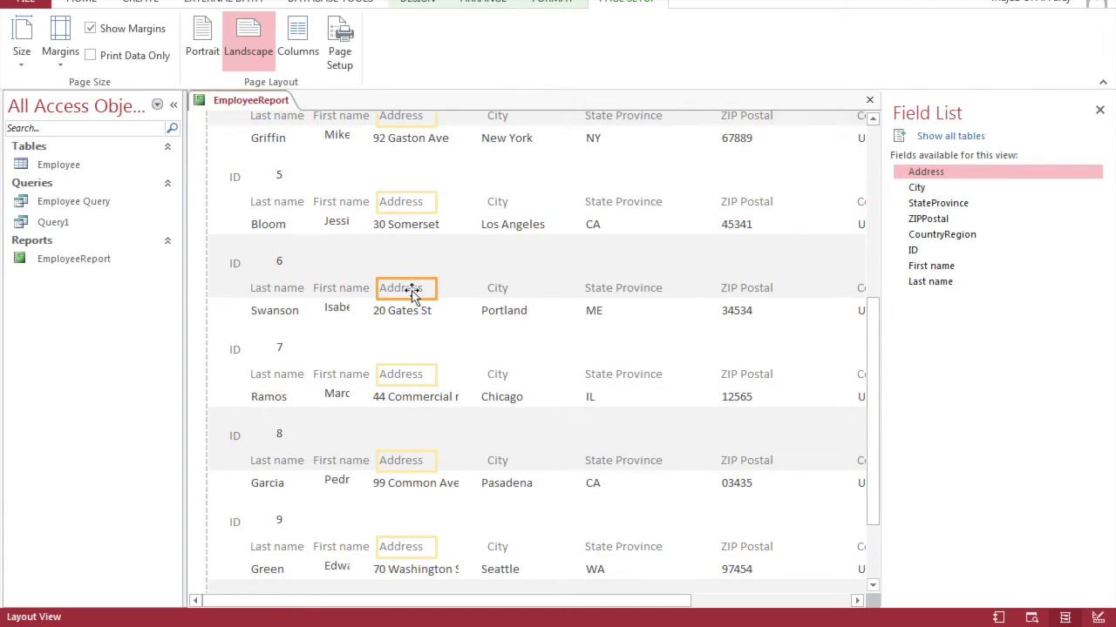
{"action": "left_click_drag", "start_coordinate": [412, 295], "coordinate": [445, 294]}
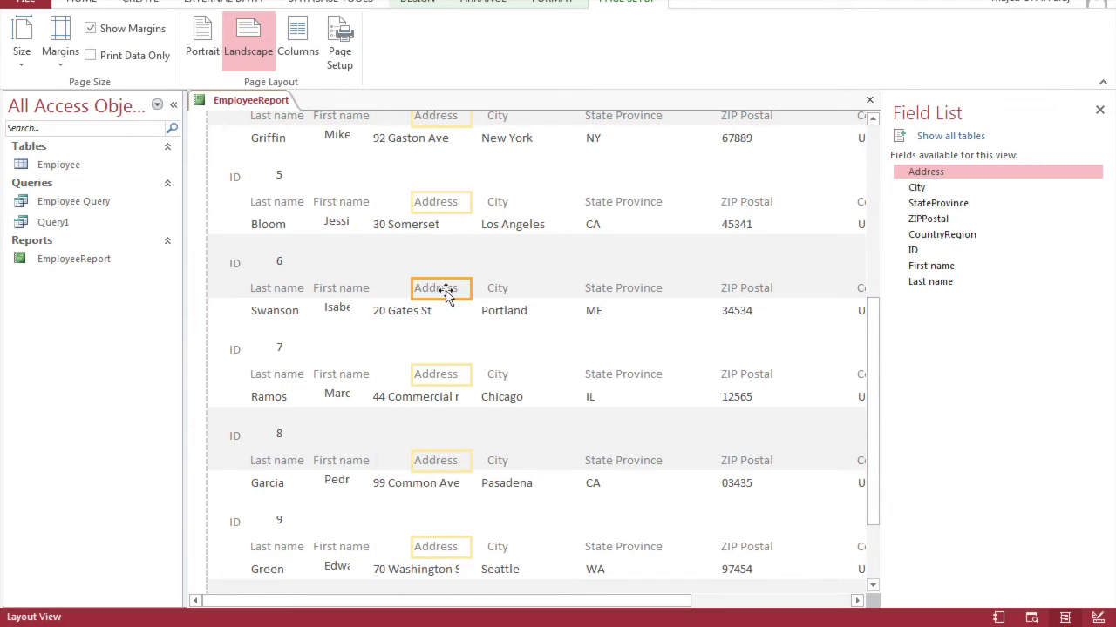
Widen the First name value boxes so names like Jessica and Isabel show completely.
{"action": "left_click", "coordinate": [334, 281]}
{"action": "left_click", "coordinate": [346, 312]}
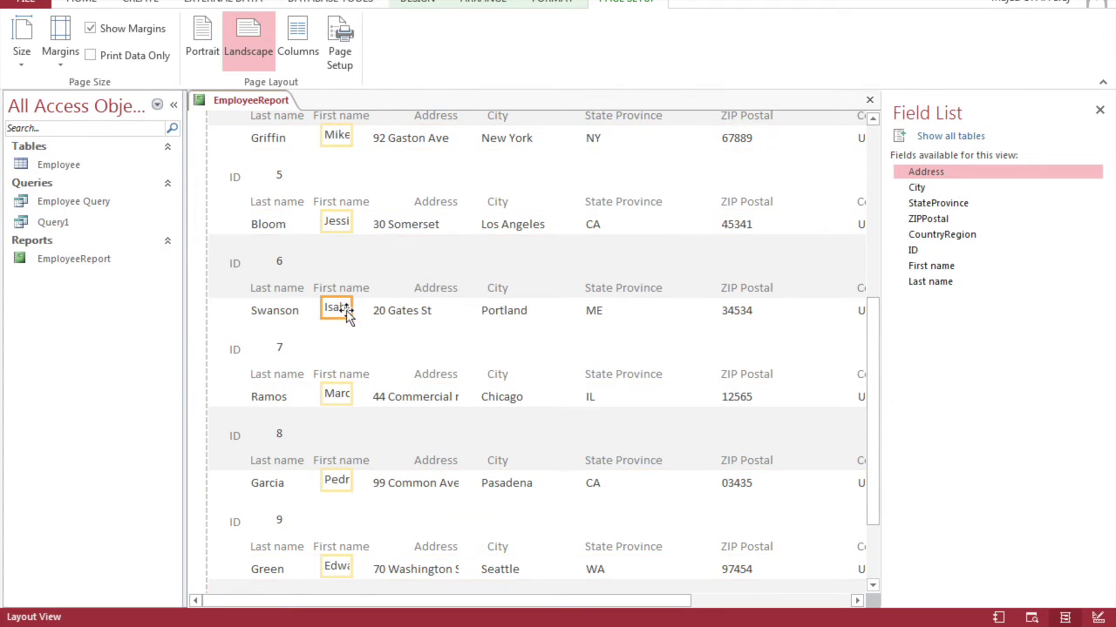
{"action": "left_click_drag", "start_coordinate": [354, 310], "coordinate": [372, 311]}
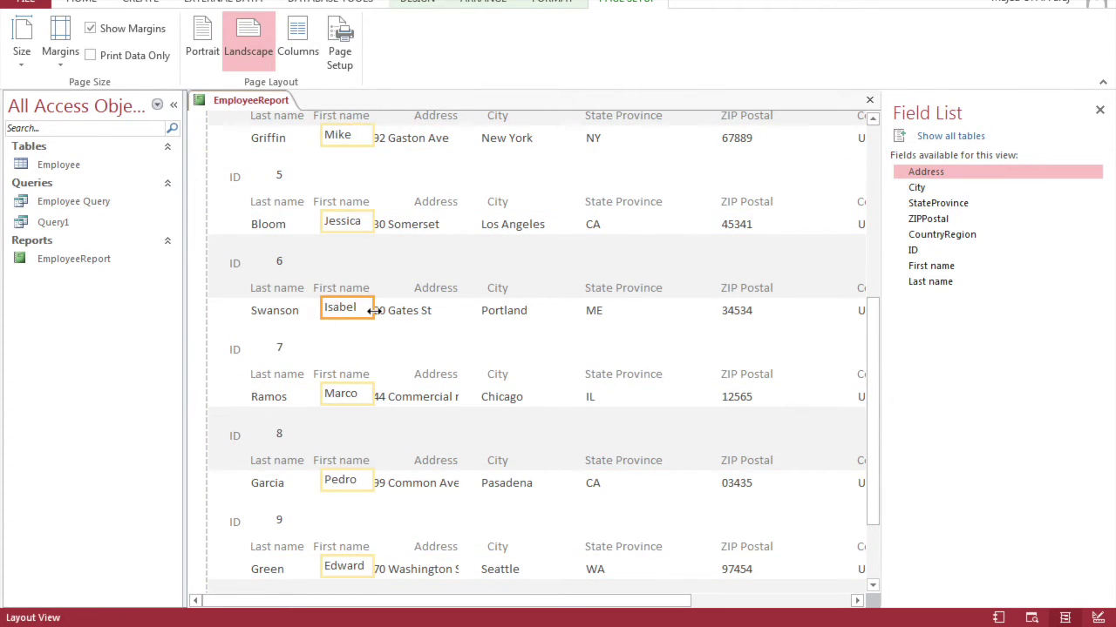
{"action": "left_click", "coordinate": [400, 319]}
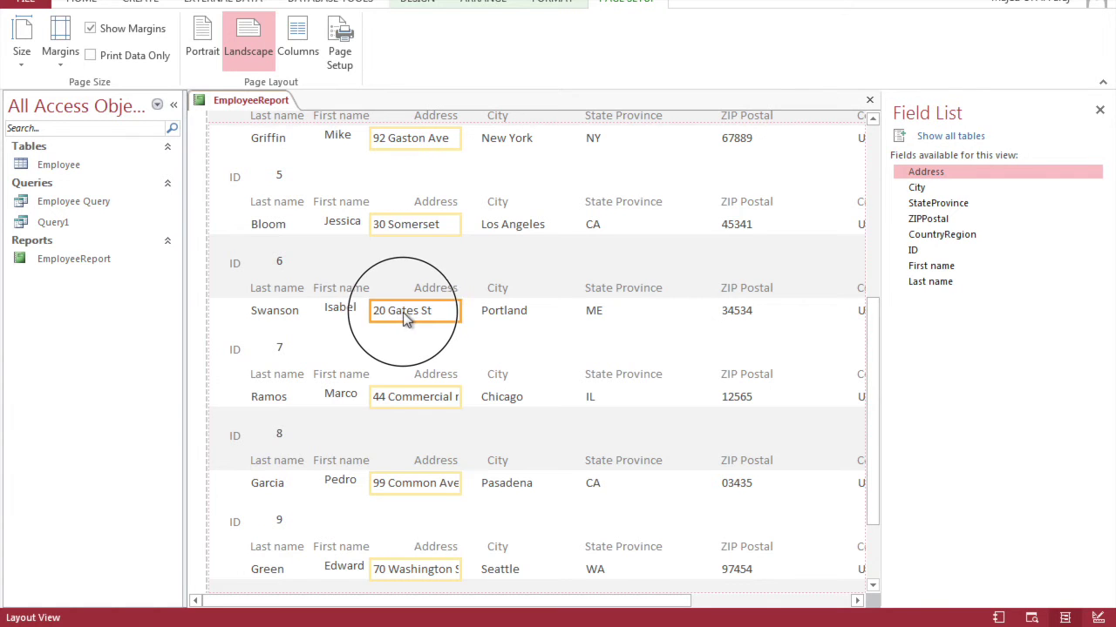
Narrow the Address column slightly and move the city values to the right.
{"action": "scroll", "coordinate": [436, 319], "scroll_direction": "down", "scroll_amount": 3}
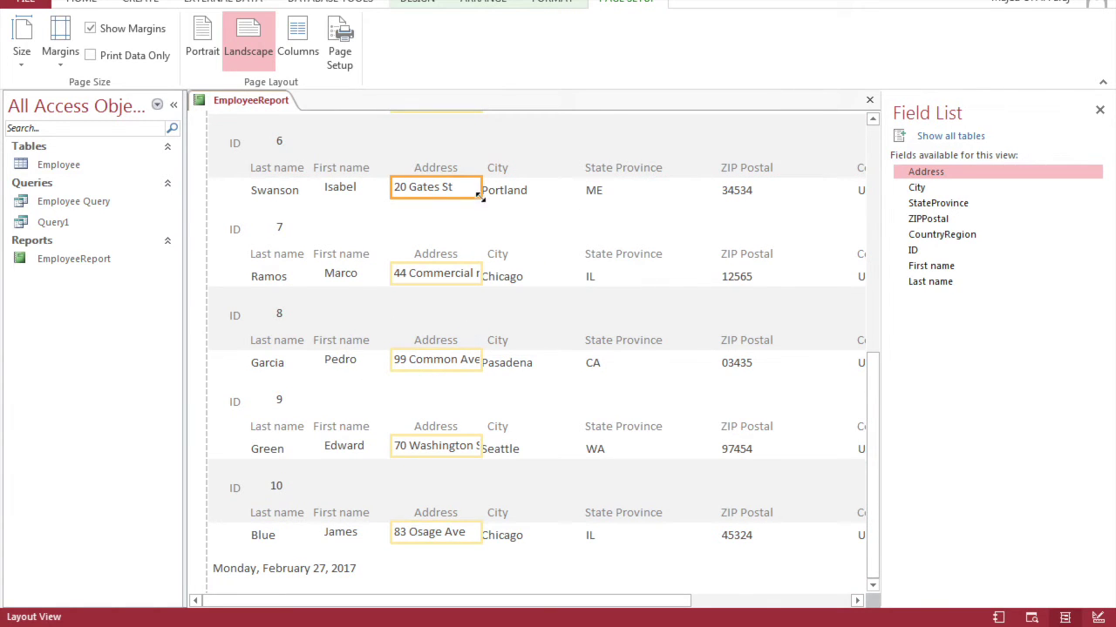
{"action": "left_click_drag", "start_coordinate": [479, 192], "coordinate": [416, 192]}
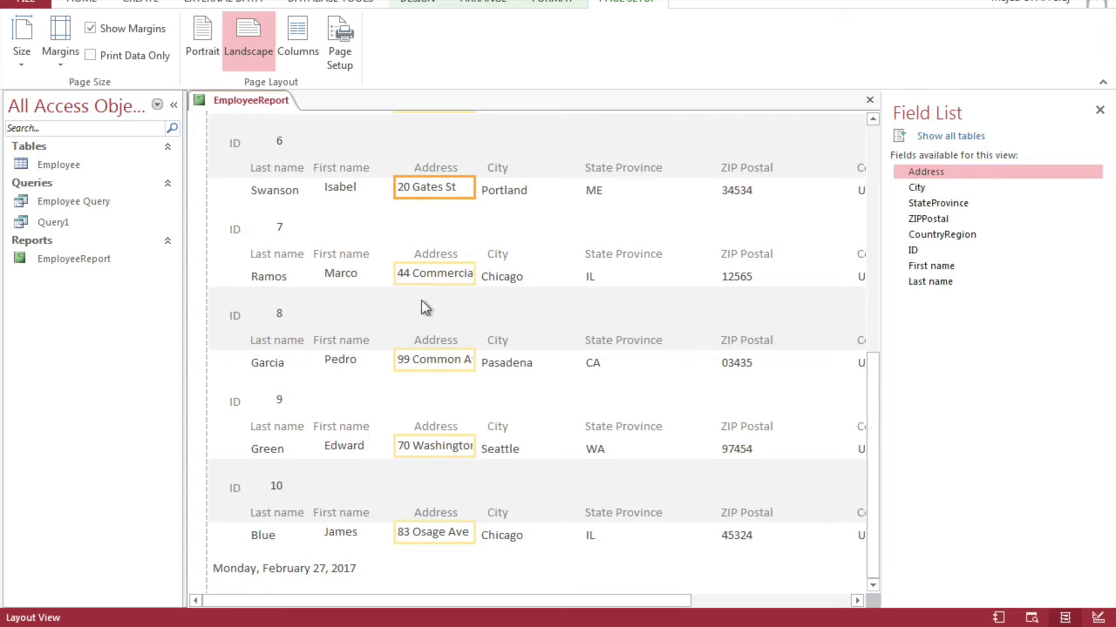
{"action": "left_click", "coordinate": [499, 254]}
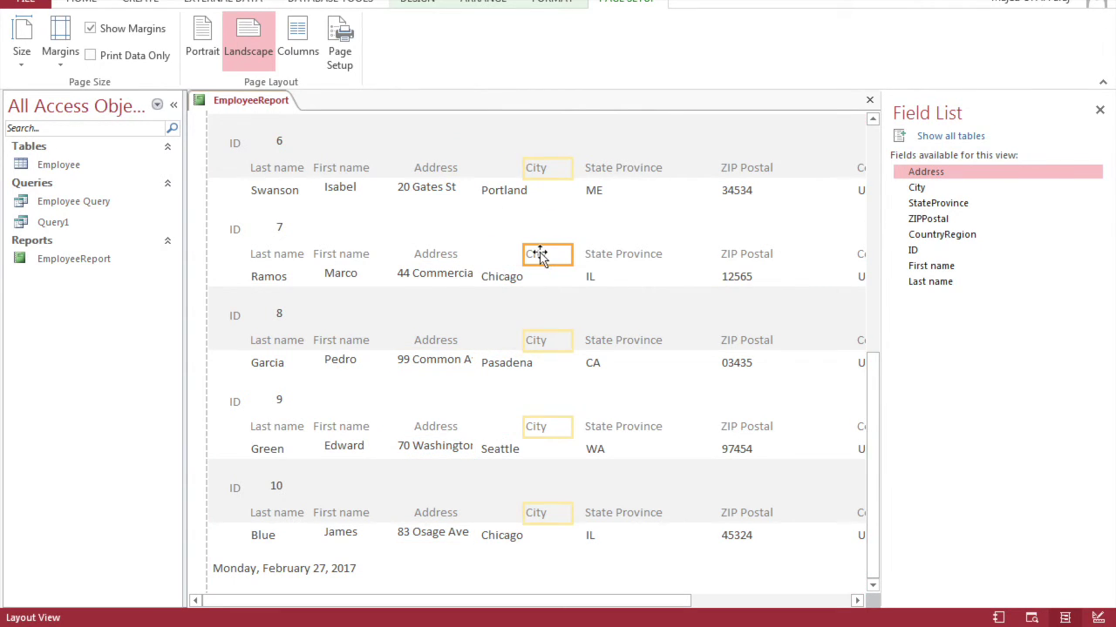
{"action": "left_click", "coordinate": [504, 278]}
{"action": "left_click_drag", "start_coordinate": [524, 279], "coordinate": [530, 284]}
{"action": "left_click", "coordinate": [562, 244]}
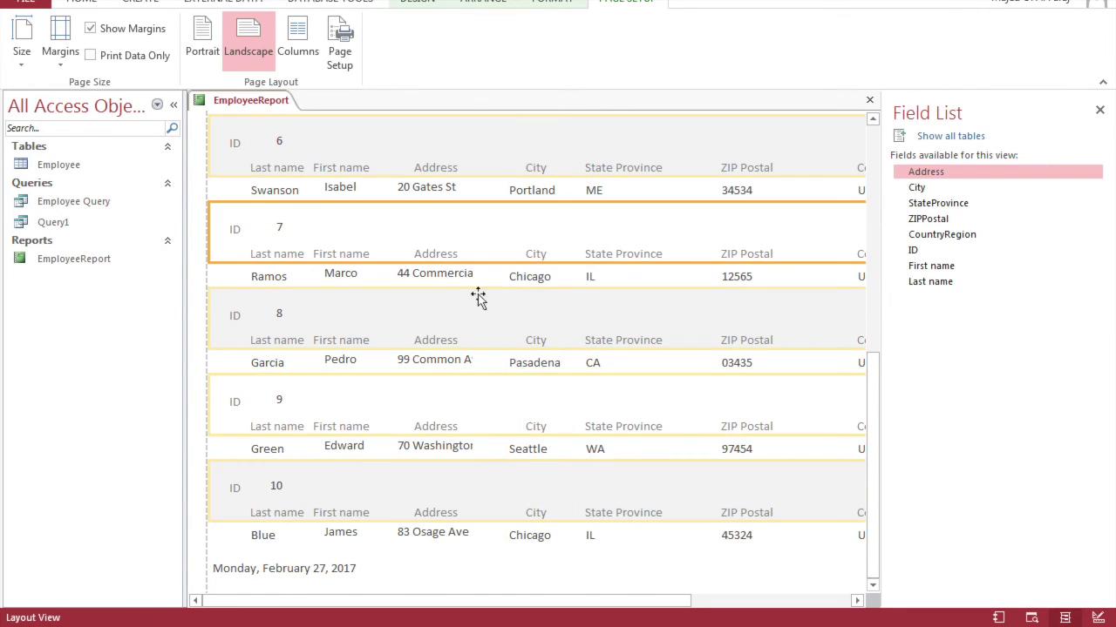
Widen the Address value boxes until 44 Commercial rd and 70 Washington St fit.
{"action": "left_click", "coordinate": [457, 275]}
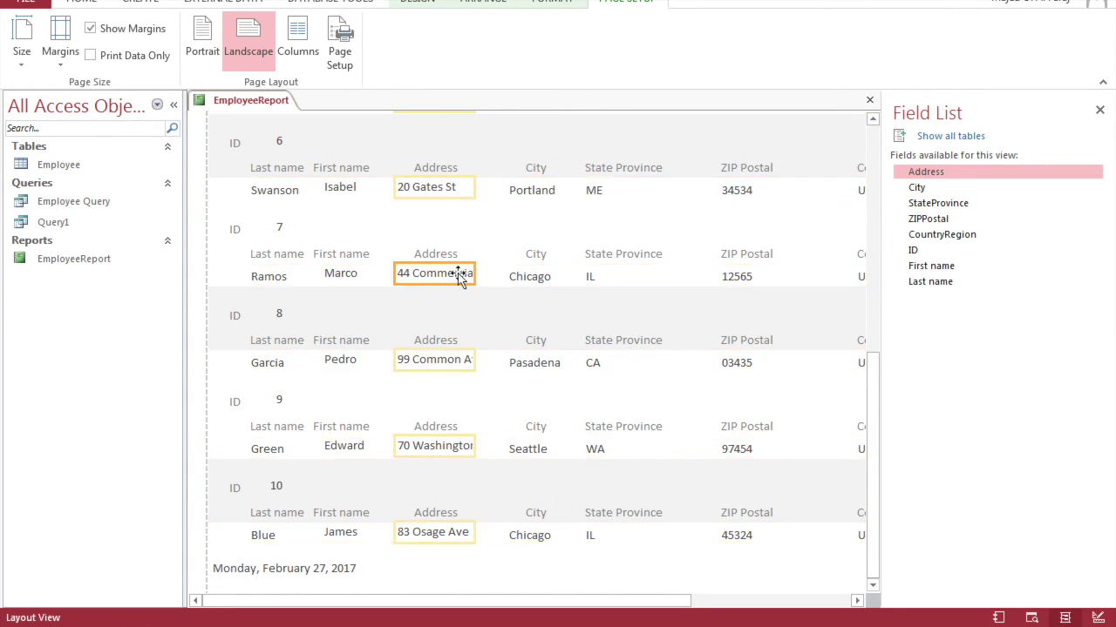
{"action": "left_click_drag", "start_coordinate": [475, 273], "coordinate": [486, 273]}
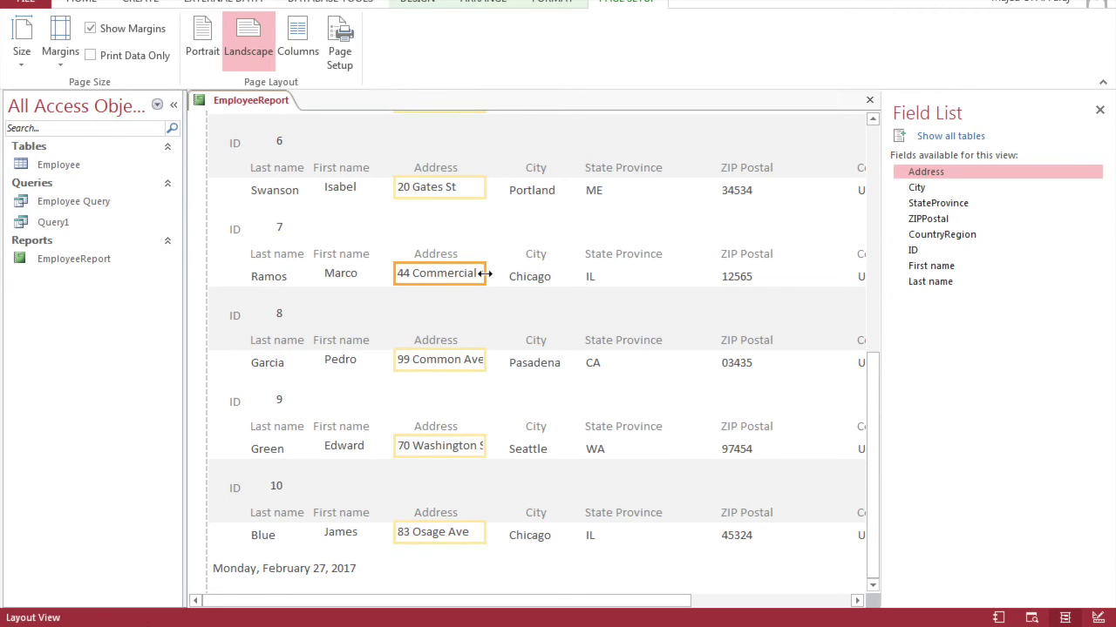
{"action": "scroll", "coordinate": [490, 309], "scroll_direction": "up", "scroll_amount": 2}
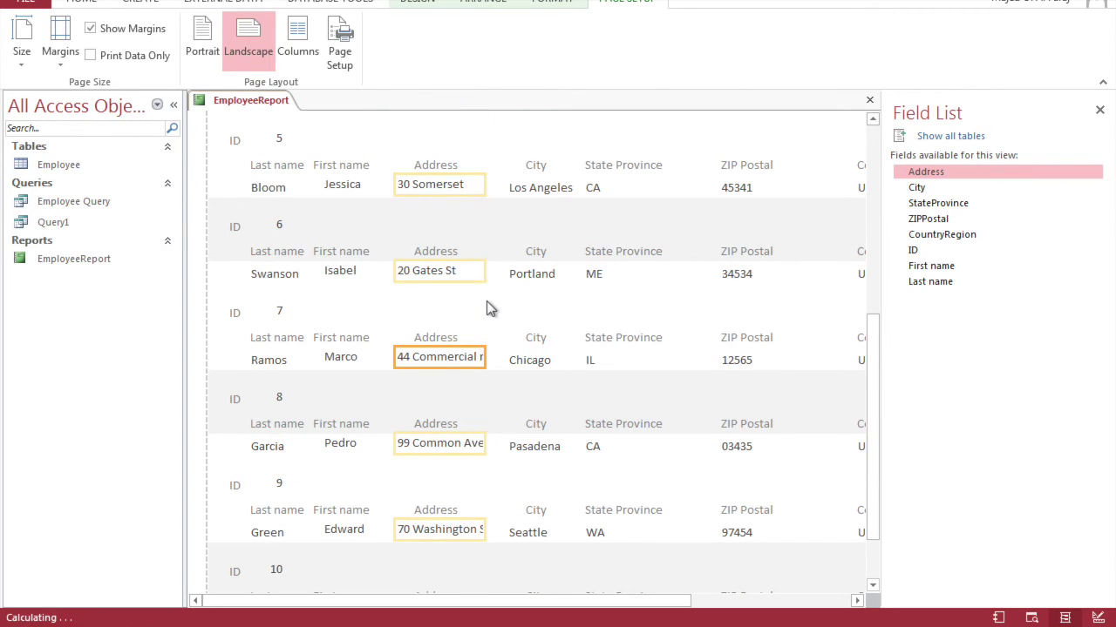
{"action": "scroll", "coordinate": [491, 309], "scroll_direction": "up", "scroll_amount": 2}
{"action": "scroll", "coordinate": [491, 309], "scroll_direction": "up", "scroll_amount": 5}
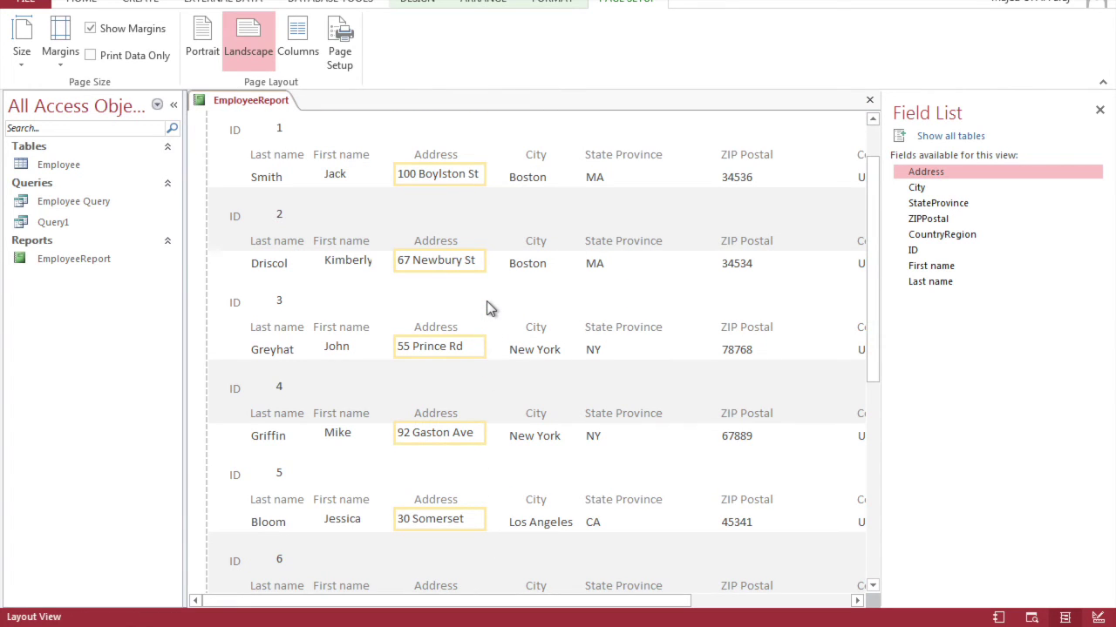
{"action": "scroll", "coordinate": [491, 308], "scroll_direction": "up", "scroll_amount": 2}
{"action": "scroll", "coordinate": [488, 307], "scroll_direction": "down", "scroll_amount": 6}
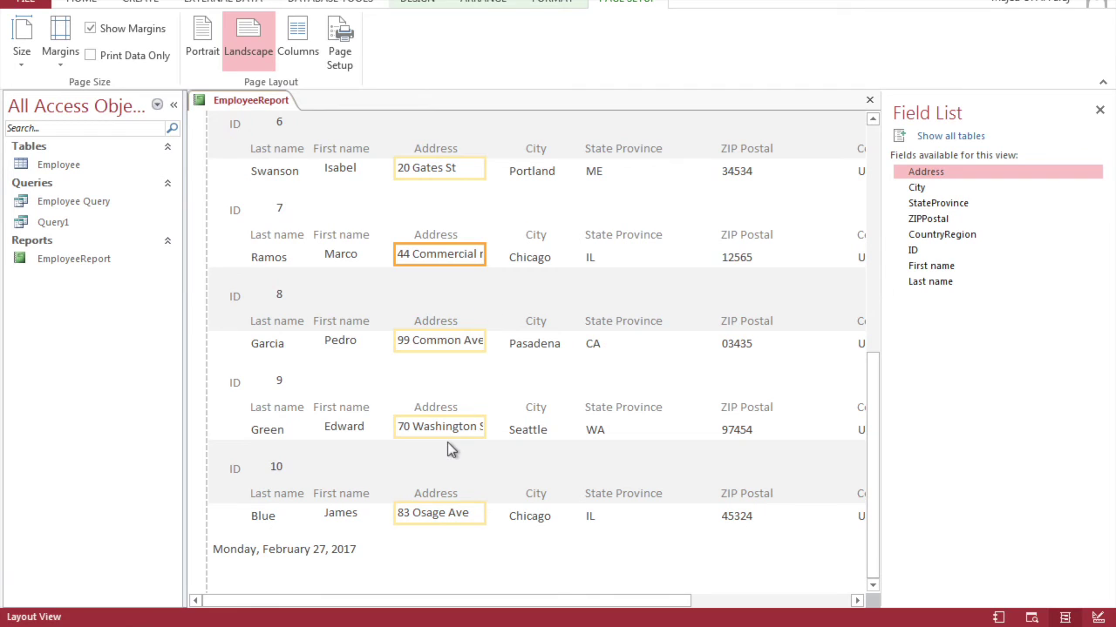
{"action": "left_click", "coordinate": [486, 344]}
{"action": "left_click_drag", "start_coordinate": [486, 344], "coordinate": [493, 340]}
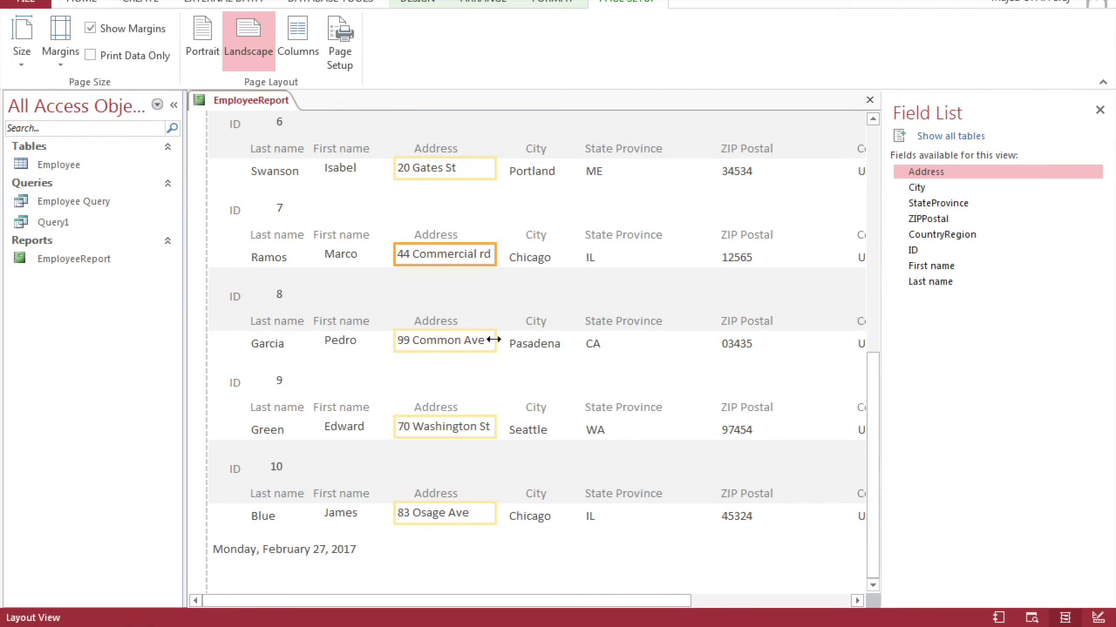
{"action": "scroll", "coordinate": [496, 346], "scroll_direction": "up", "scroll_amount": 5}
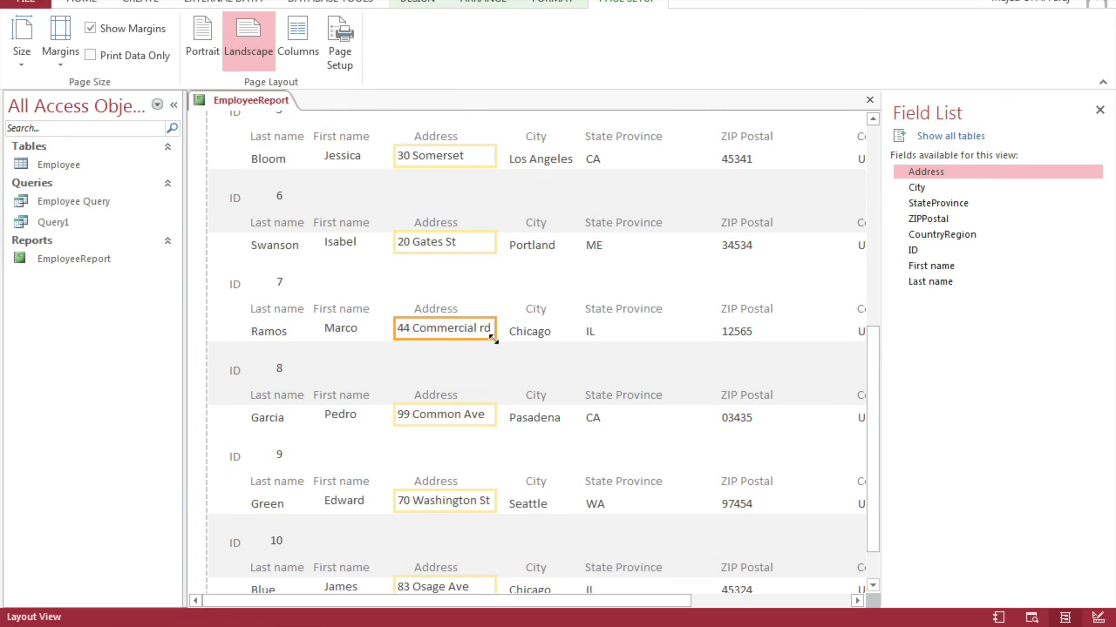
{"action": "scroll", "coordinate": [494, 342], "scroll_direction": "up", "scroll_amount": 1}
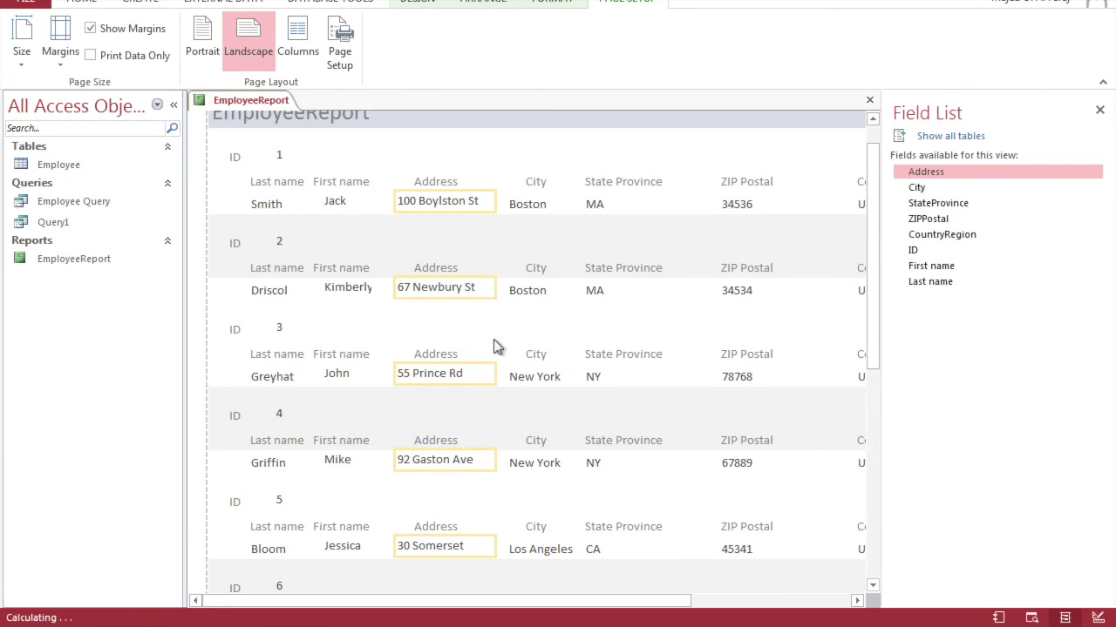
Save EmployeeReport from its tab's shortcut menu.
{"action": "right_click", "coordinate": [220, 99]}
{"action": "left_click", "coordinate": [238, 104]}
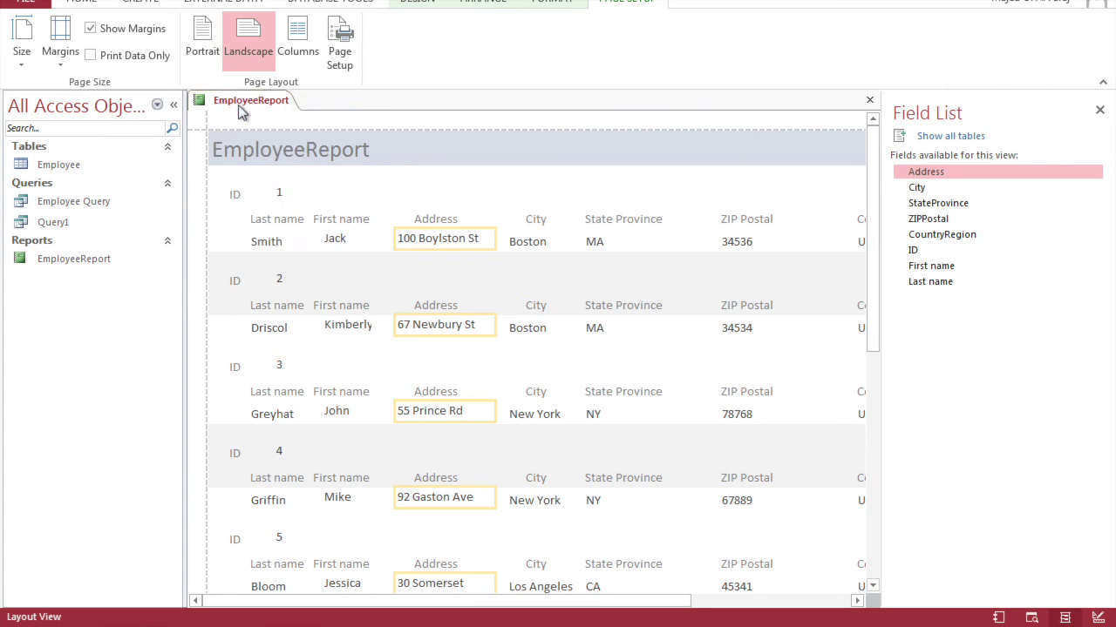